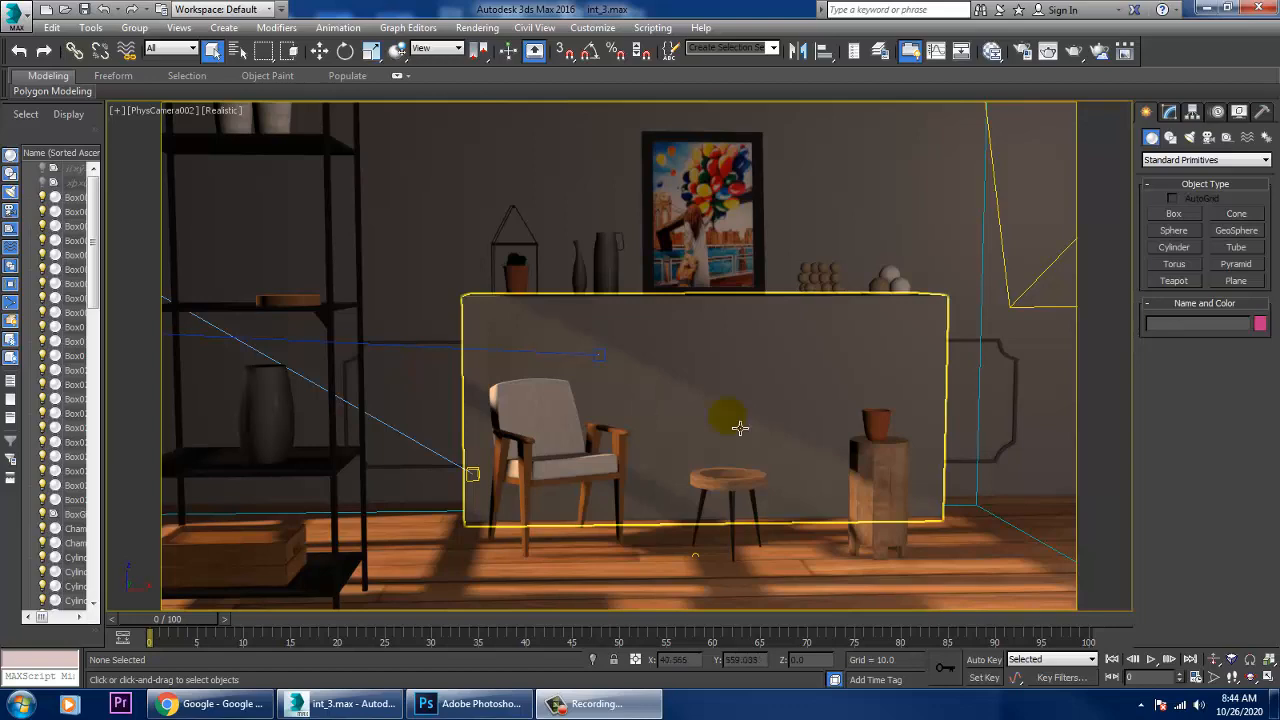
Step: Save a copy of the scene as int_5 in the interior folder on the Desktop
left_click(15, 15)
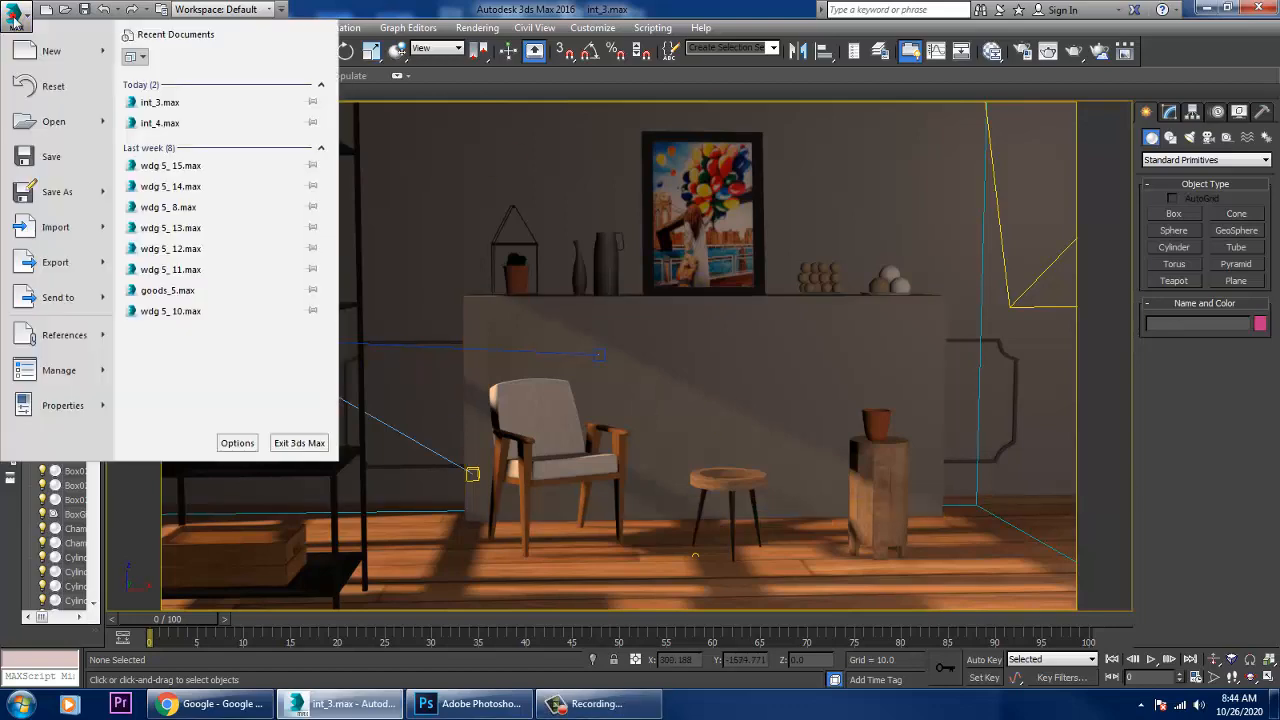
left_click(62, 190)
left_click(45, 150)
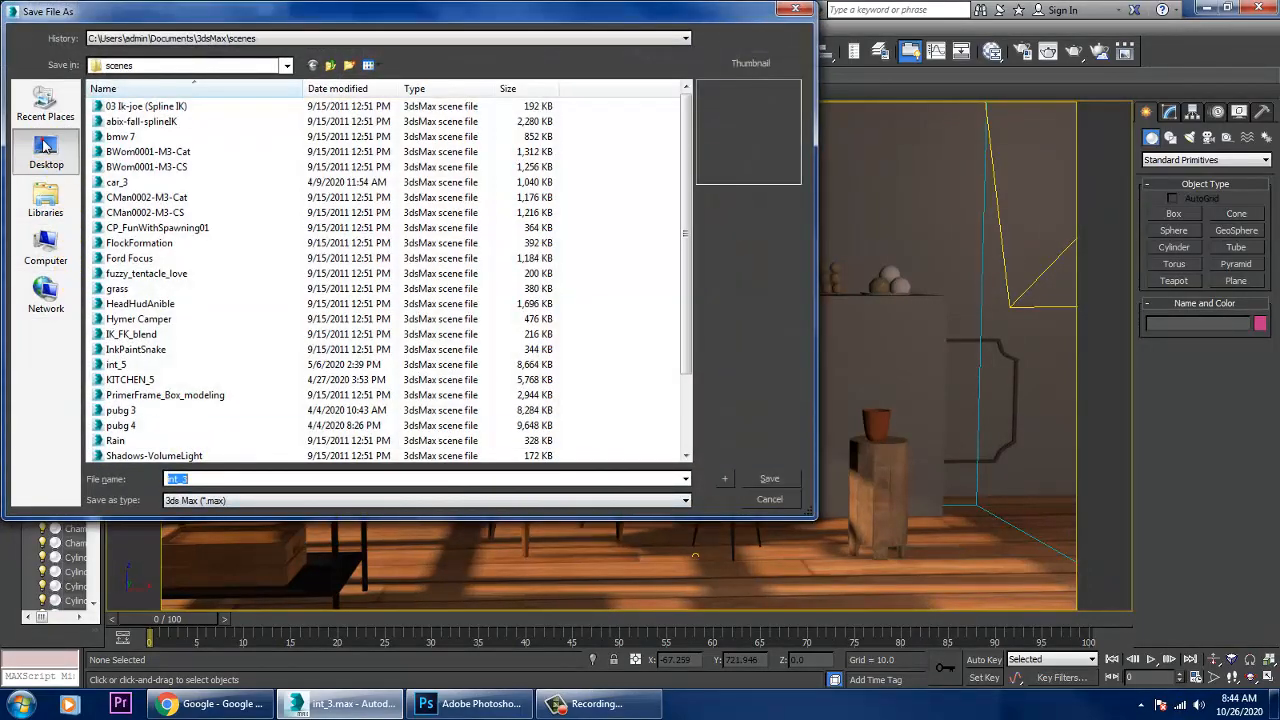
left_click(253, 279)
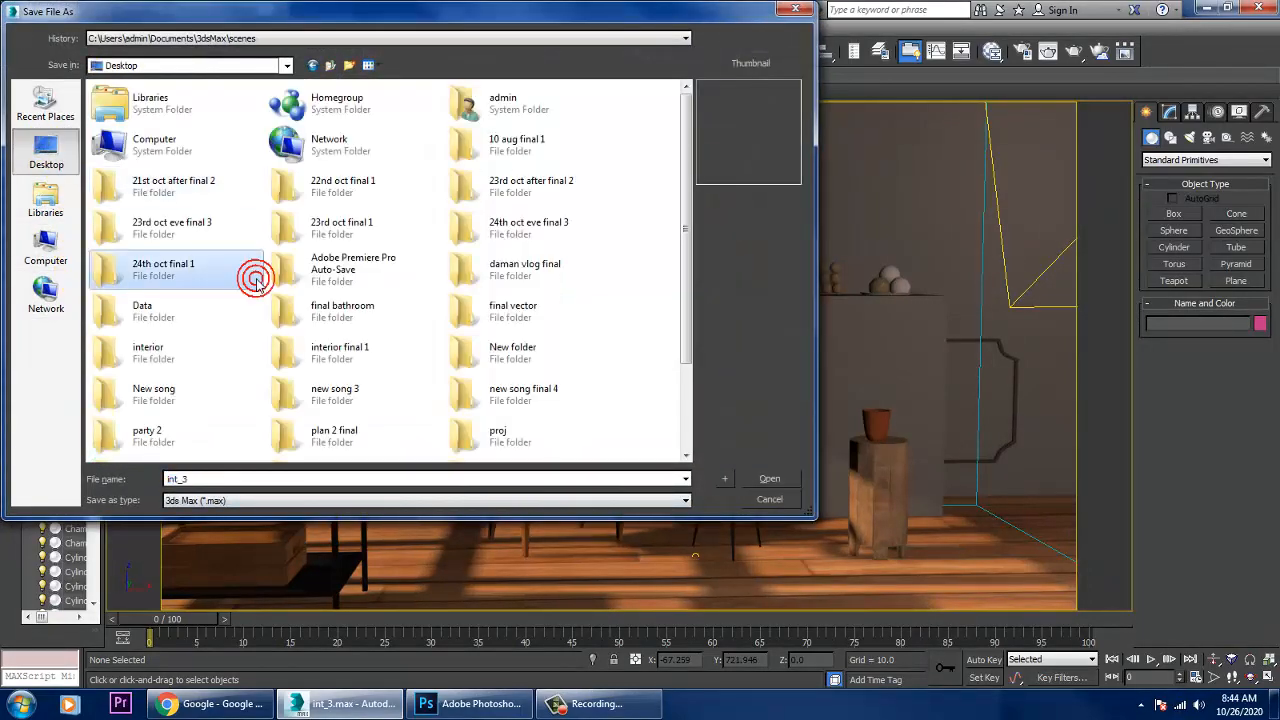
double_click(166, 357)
left_click(570, 166)
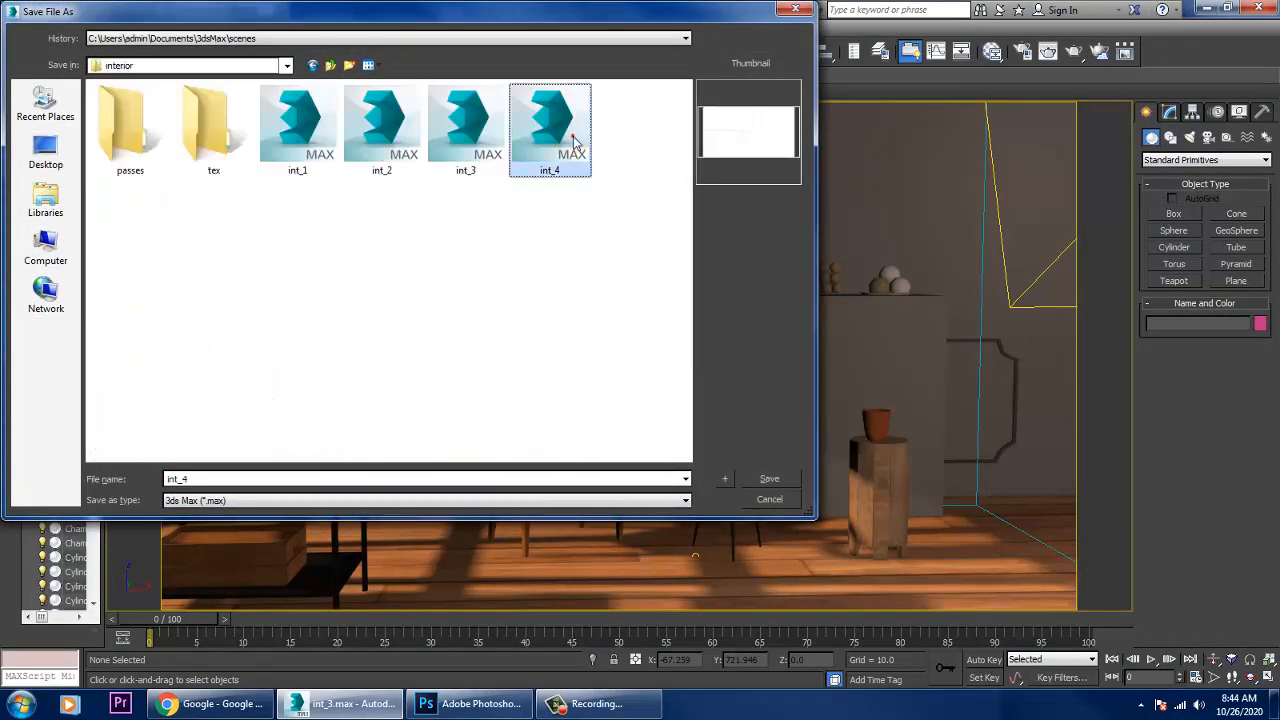
double_click(212, 480)
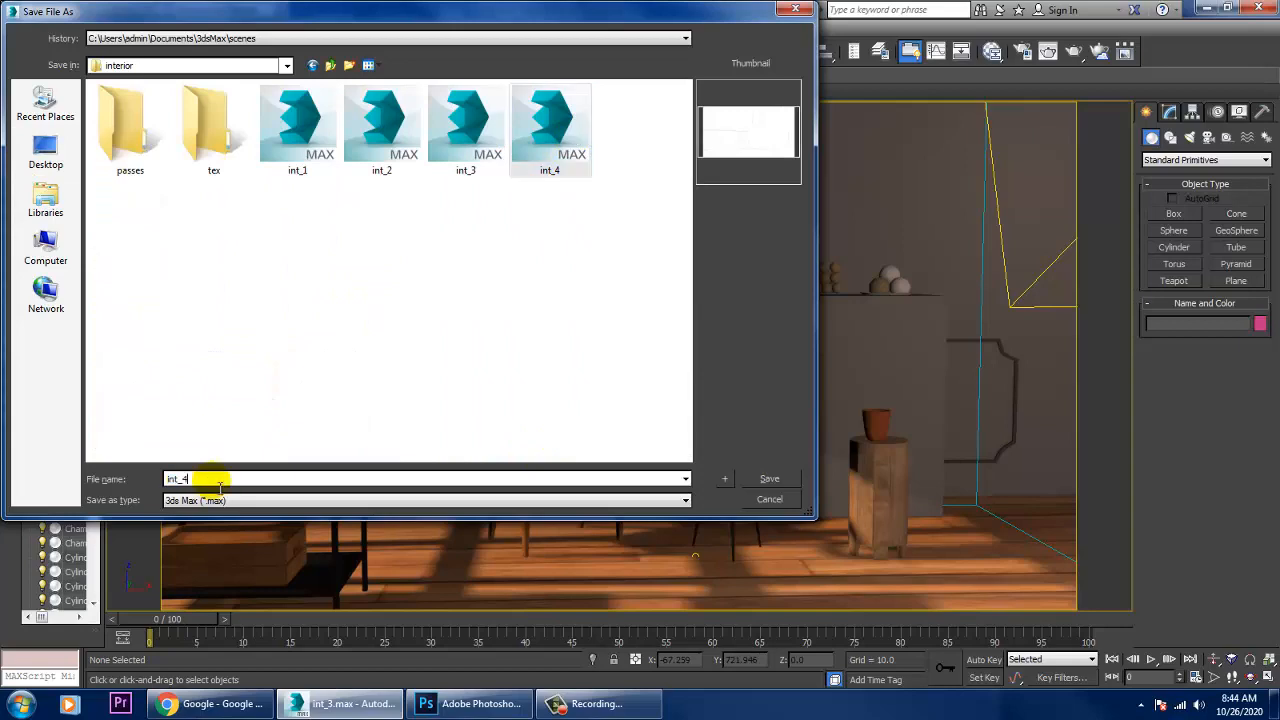
type("int_5")
key("Return")
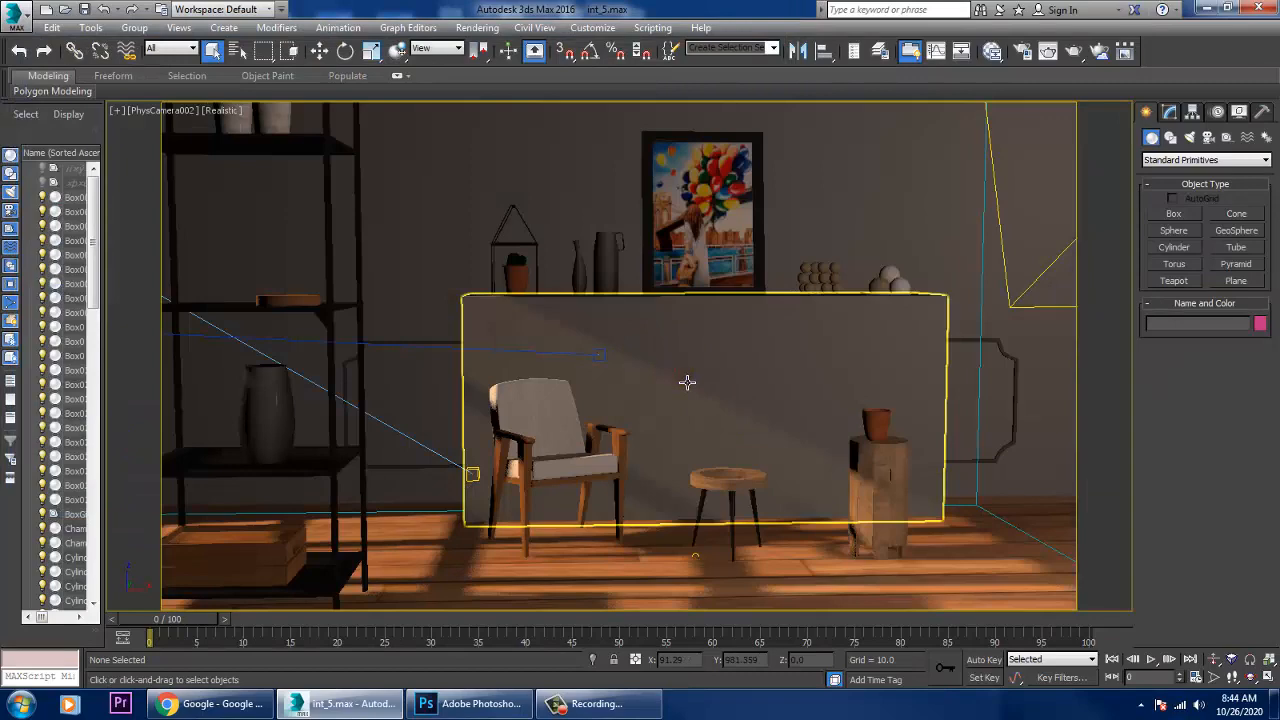
Step: Select all objects in the scene and create a VRayLightMtl material, opening its parameters
left_click(687, 382)
key("ctrl+a")
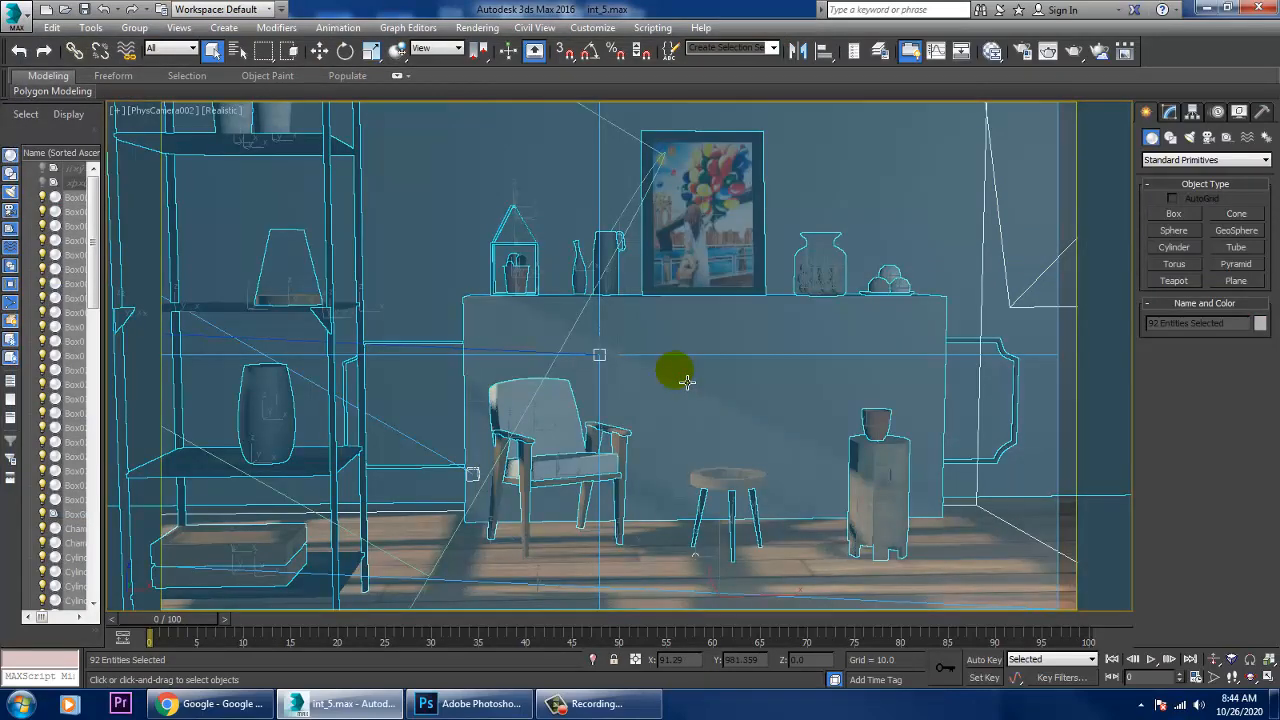
key("m")
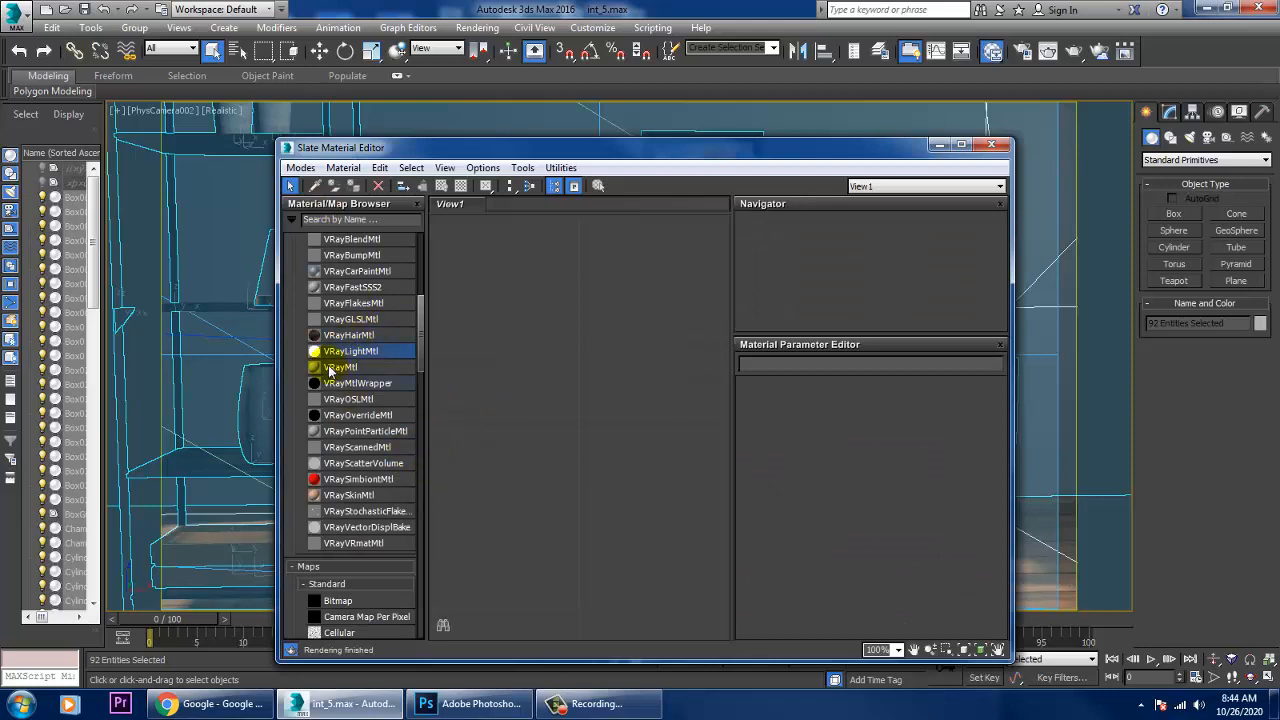
left_click(618, 378)
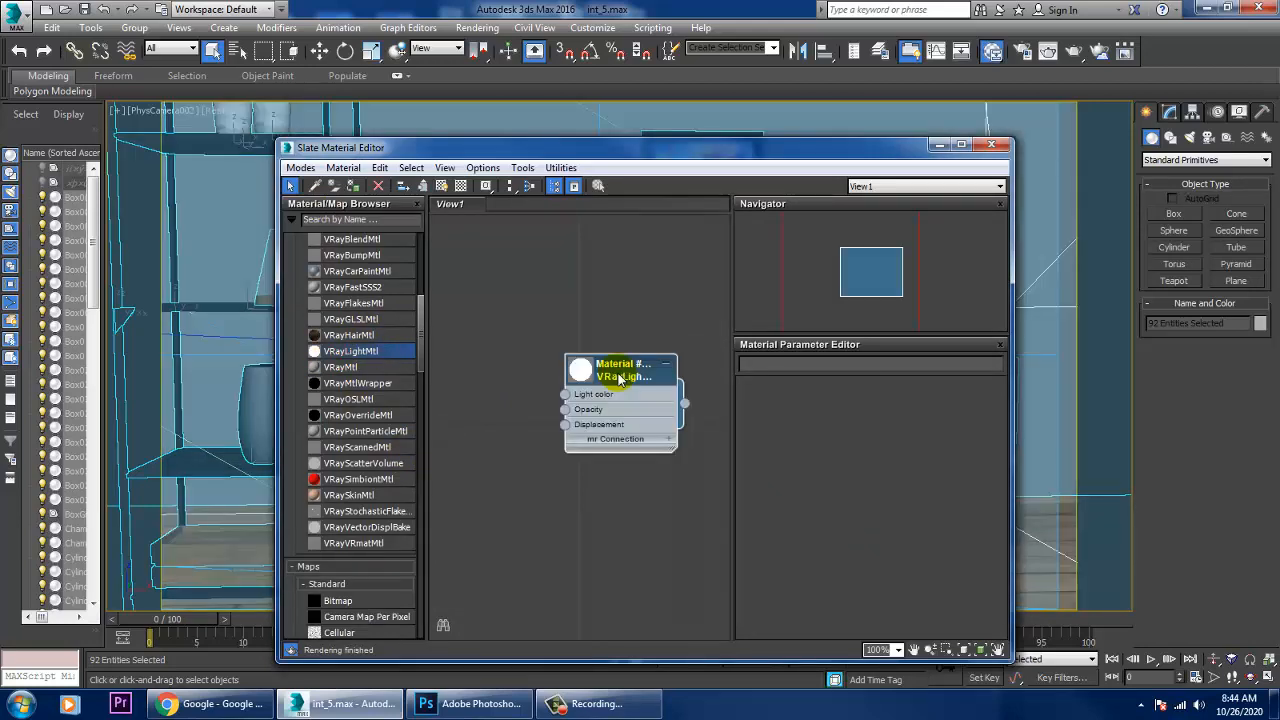
double_click(620, 372)
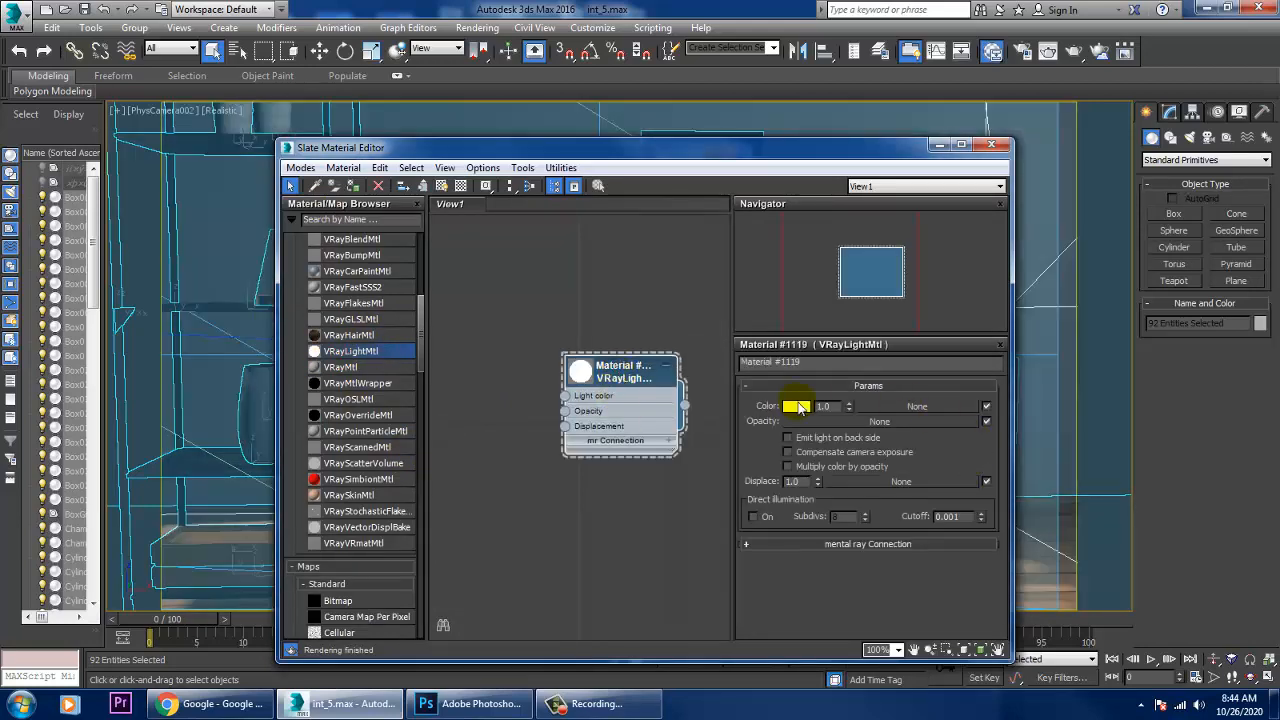
Step: Add a VRayDirt map to the light material's color and set its radius to 250
left_click(940, 408)
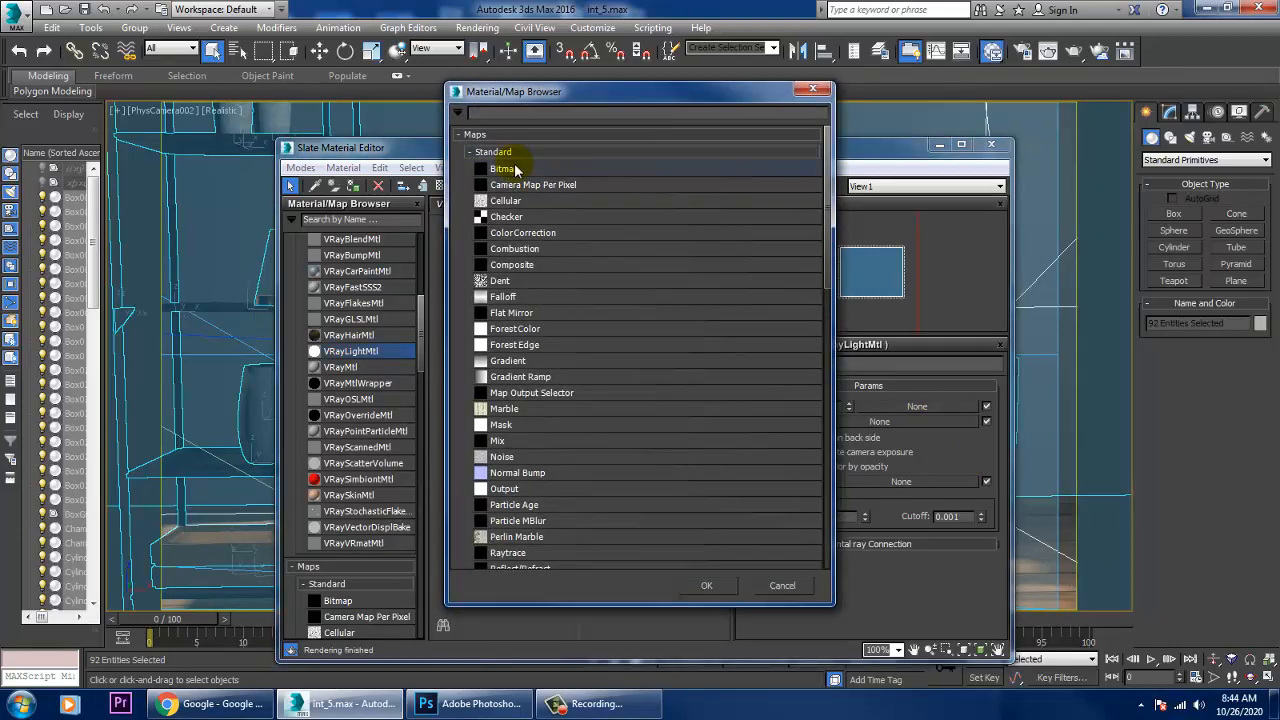
type("v")
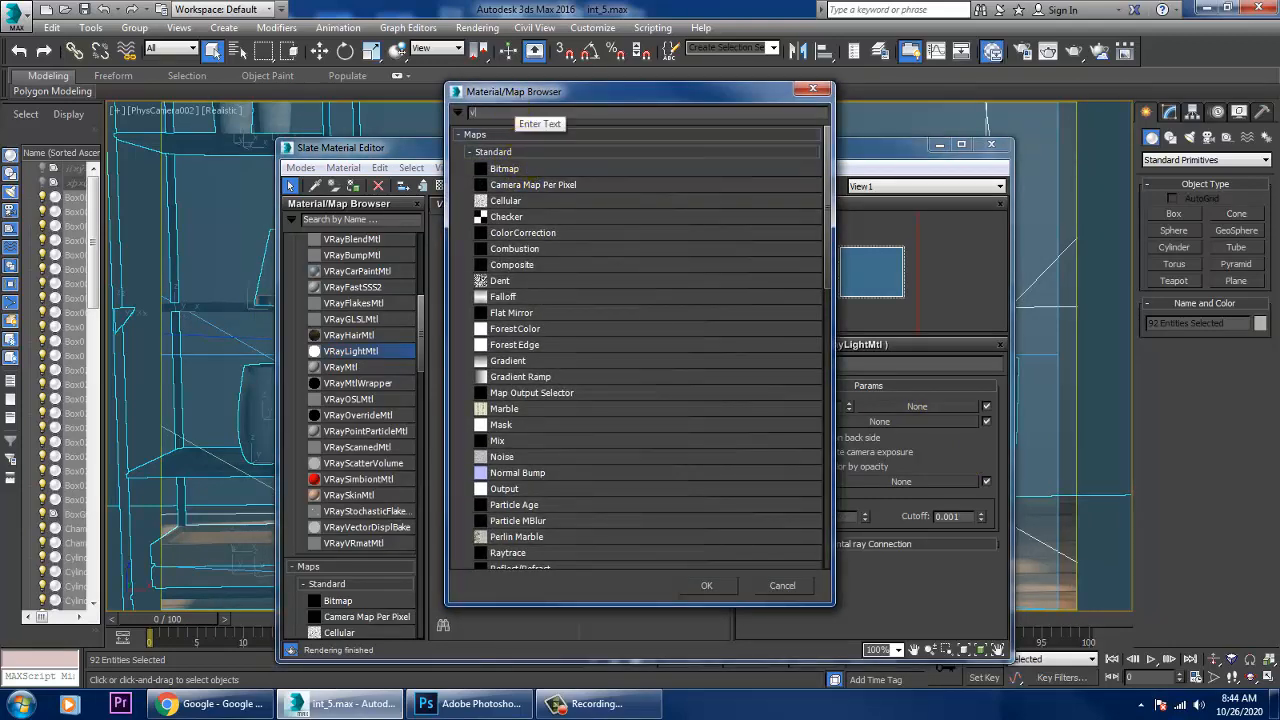
type("raydi")
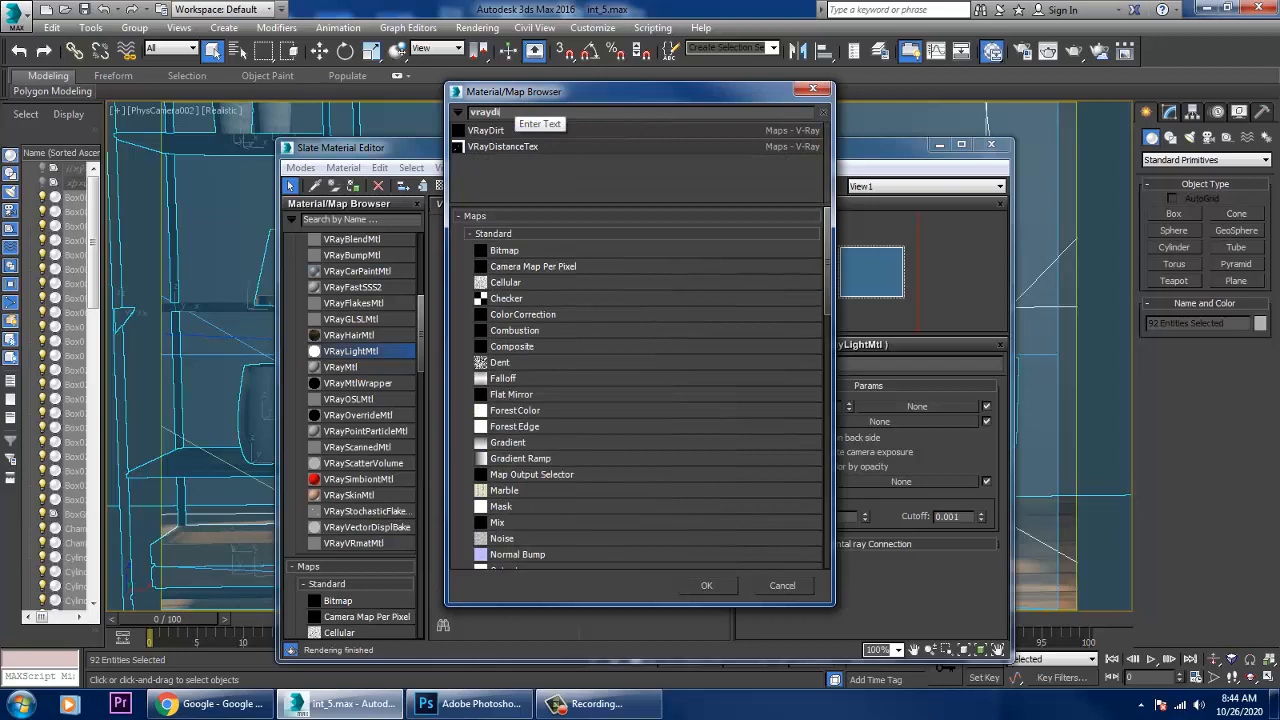
type("r")
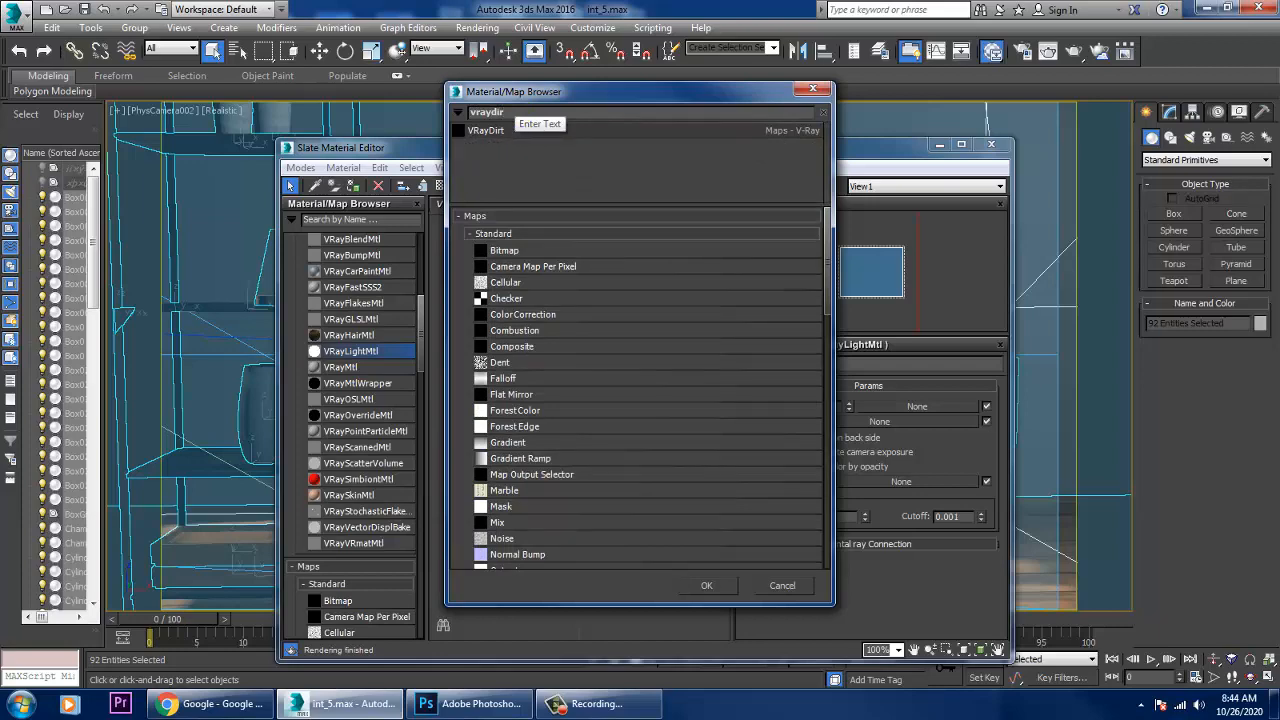
double_click(487, 130)
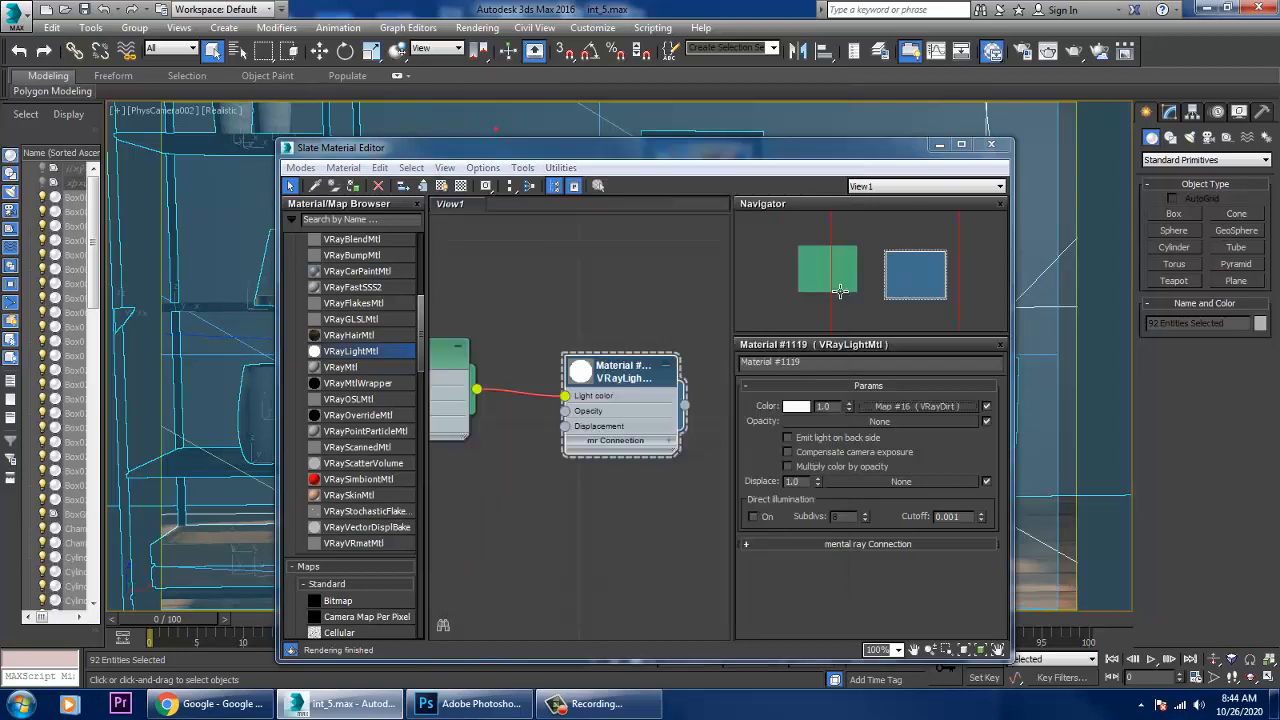
left_click(922, 407)
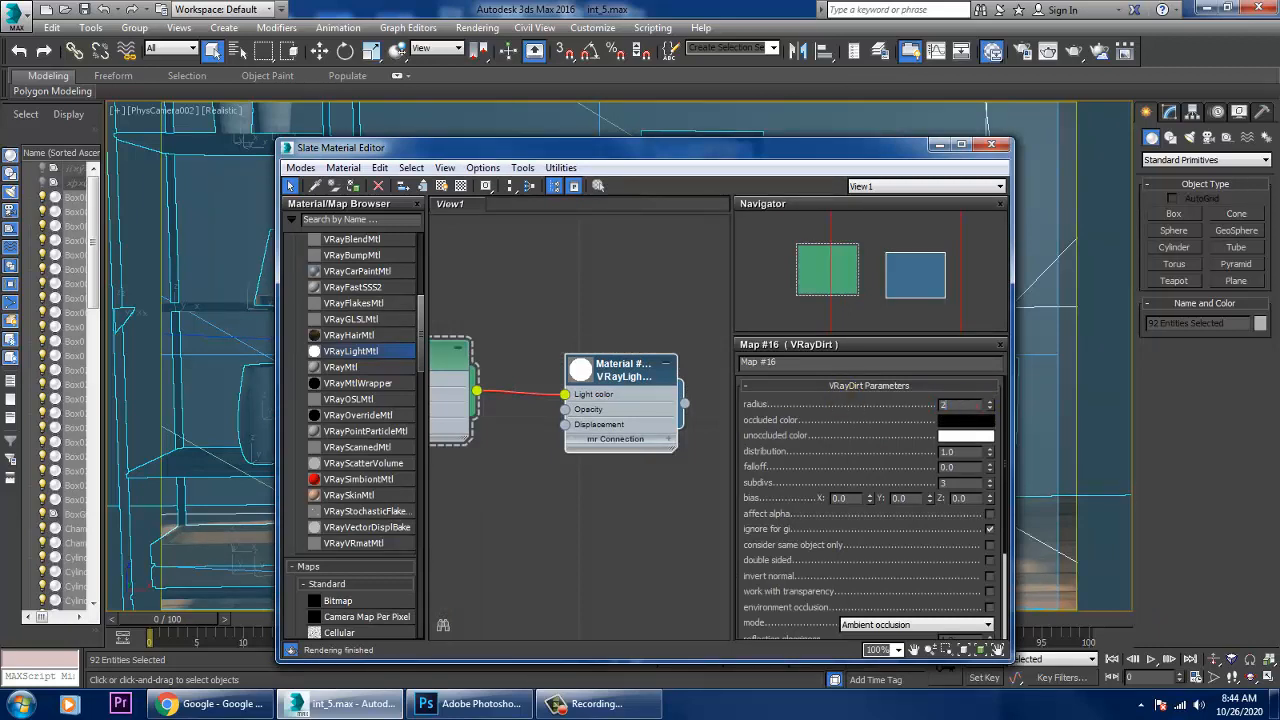
Step: Run a test render of the camera view and close the frame buffer
left_click(477, 27)
left_click(506, 50)
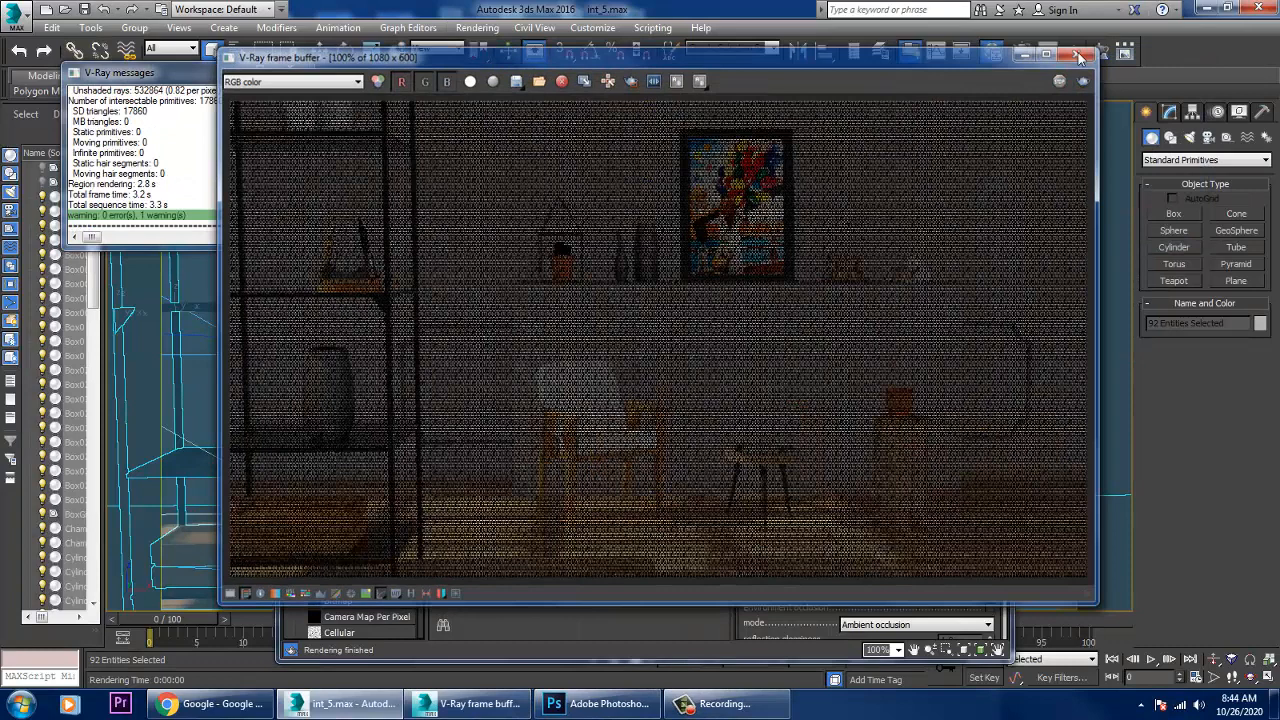
left_click(1080, 51)
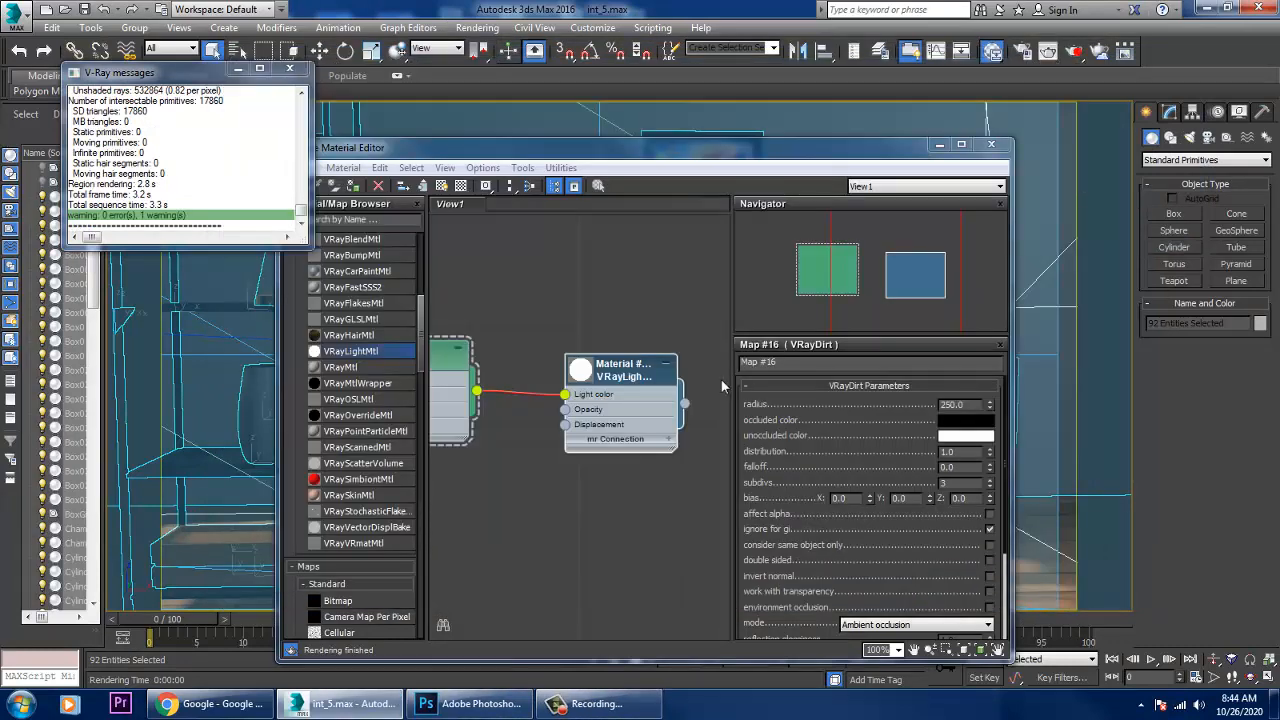
Step: Assign the light material to all selected objects, test-render the camera view and close the frame buffer
left_click_drag(443, 149, 489, 152)
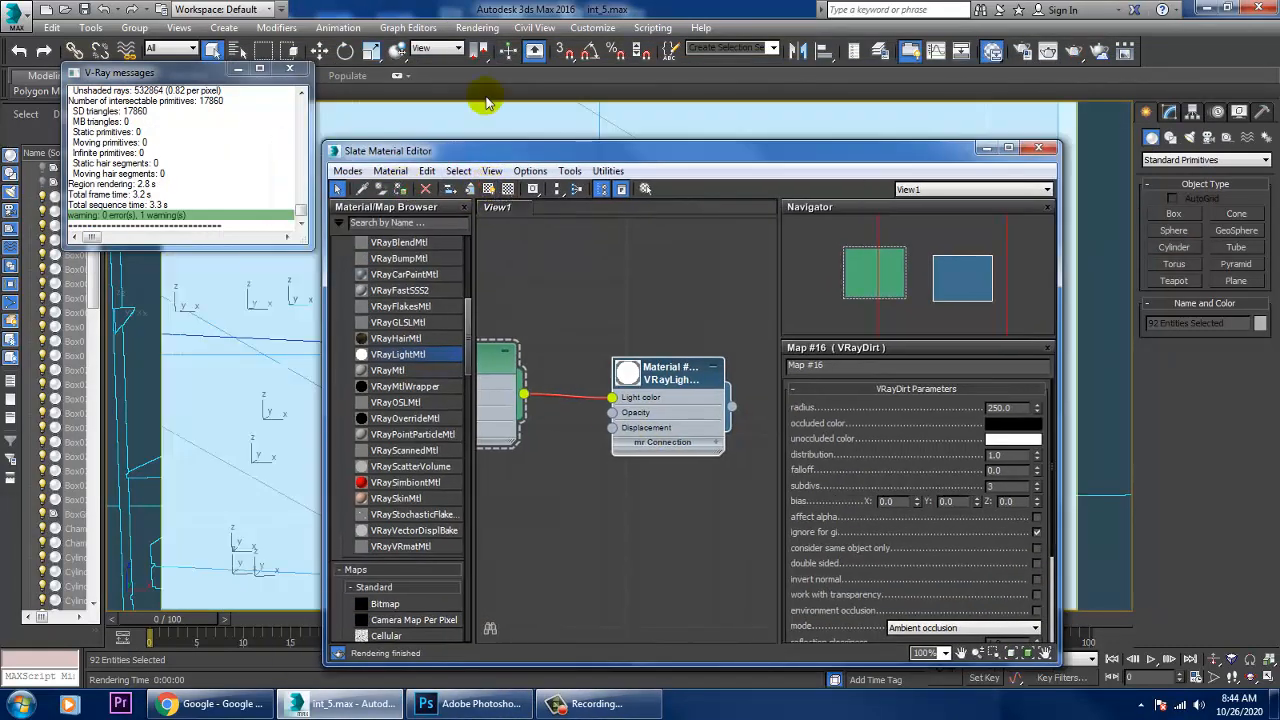
left_click(477, 27)
left_click(492, 42)
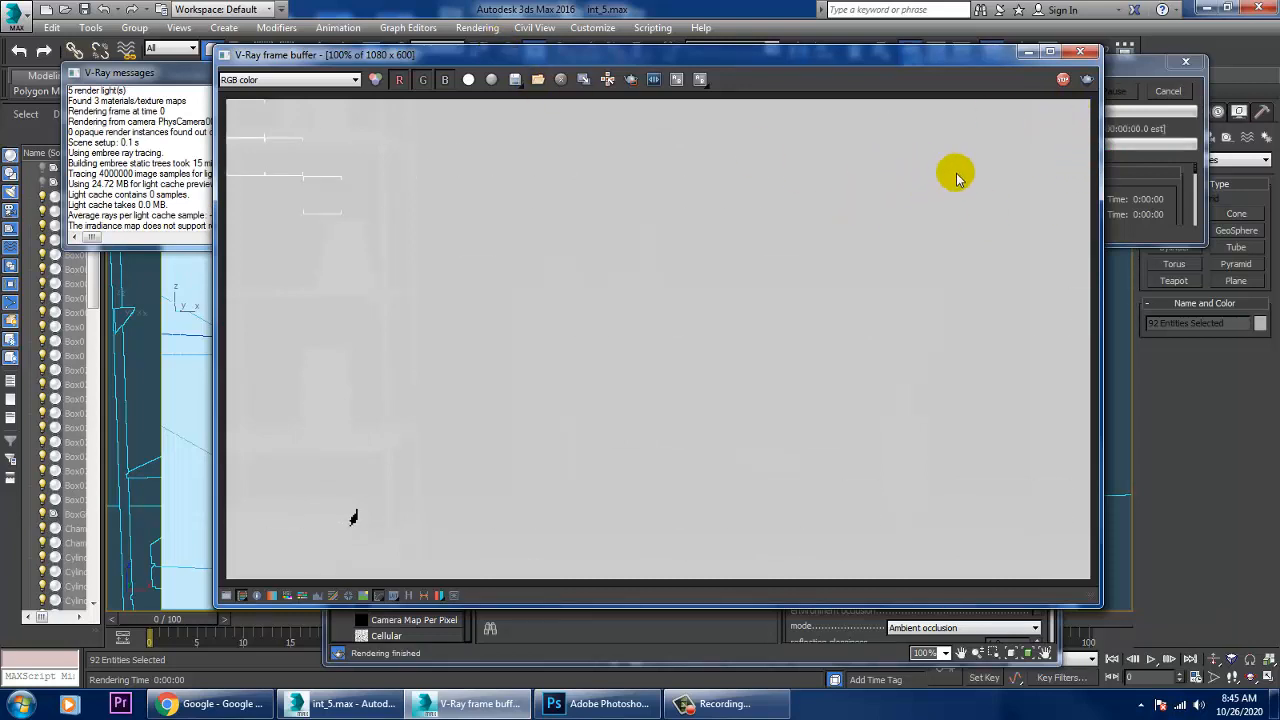
left_click(1079, 51)
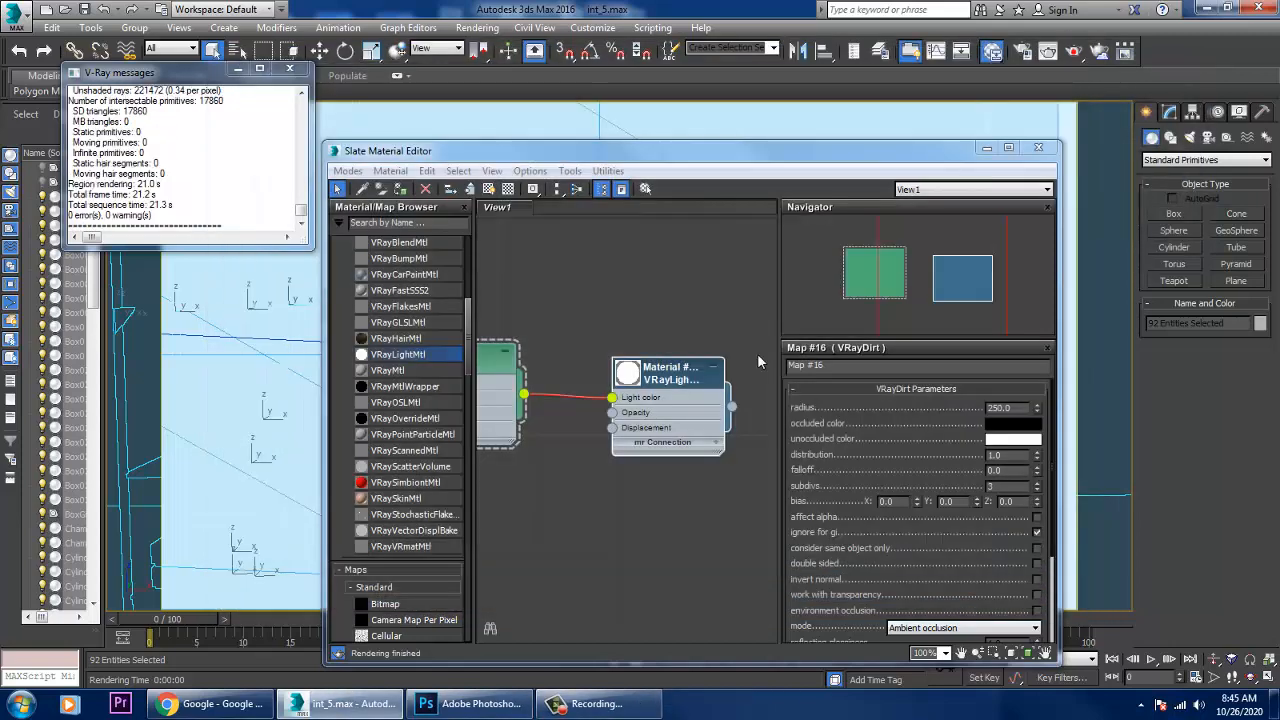
Step: Minimise the material editor and delete the VRaySun light outside the room
left_click(986, 147)
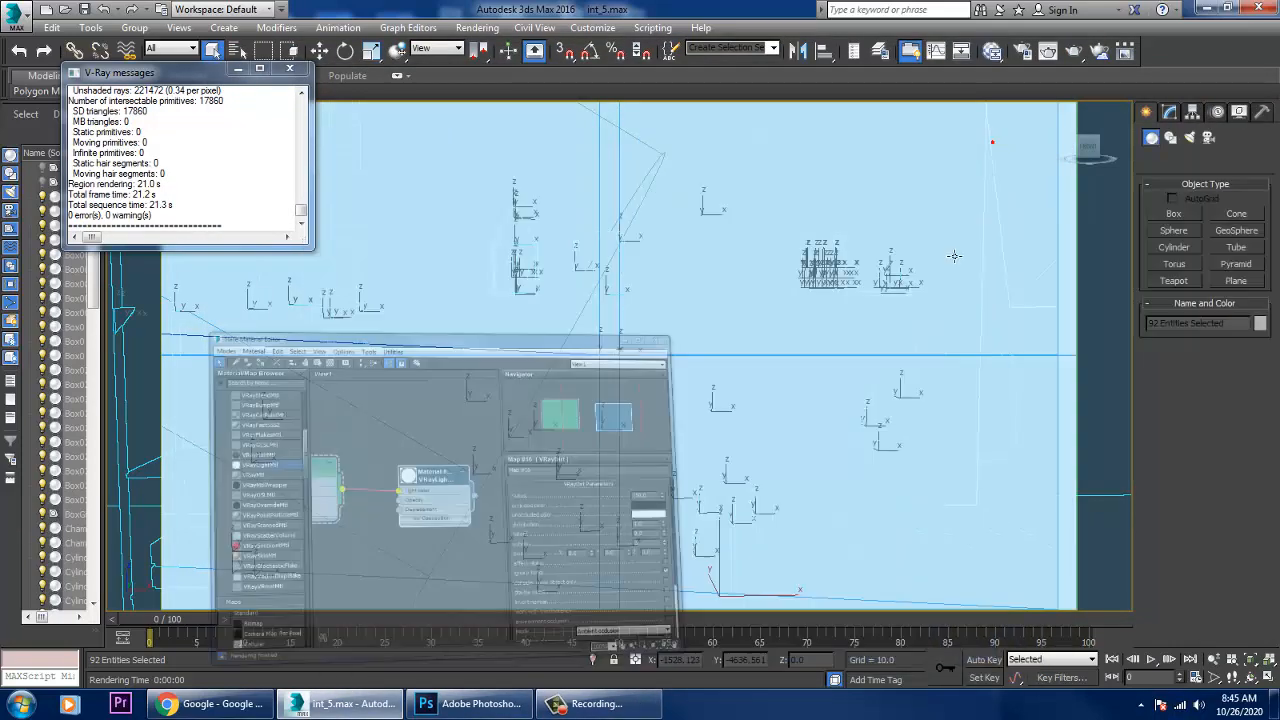
scroll(903, 337, "down", 10)
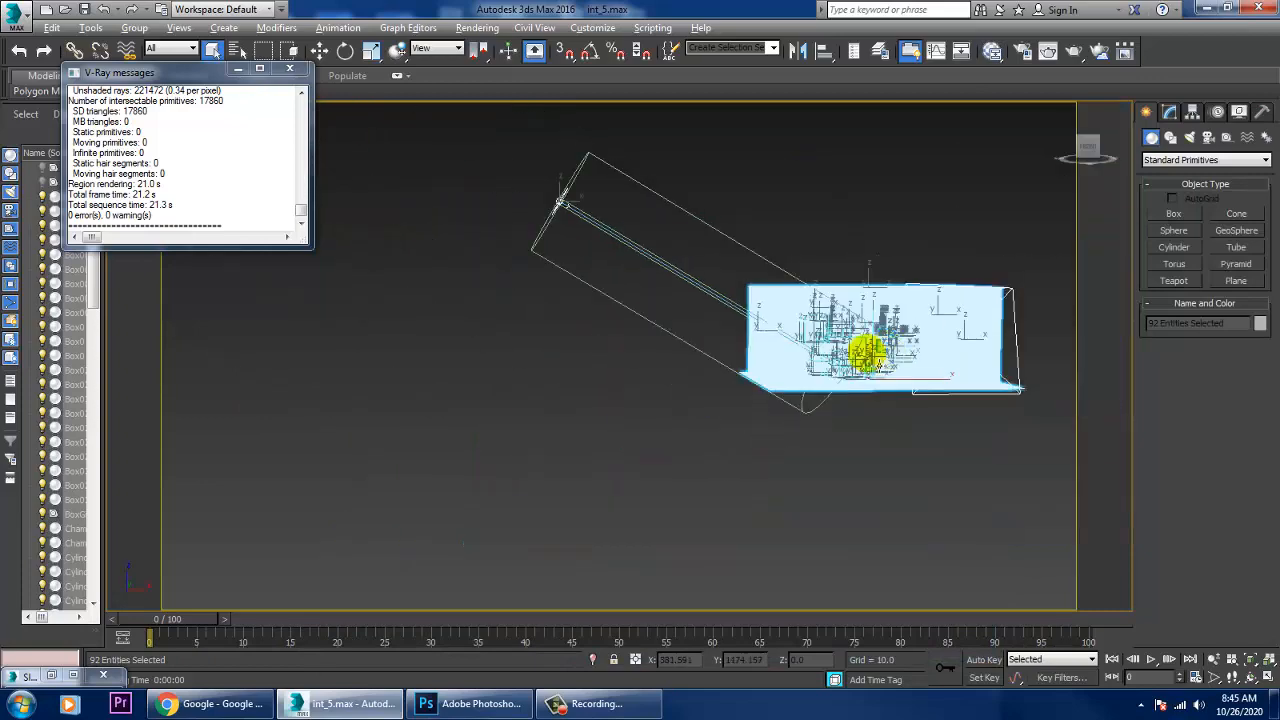
middle_click_drag(893, 375, 710, 405)
left_click_drag(467, 191, 392, 294)
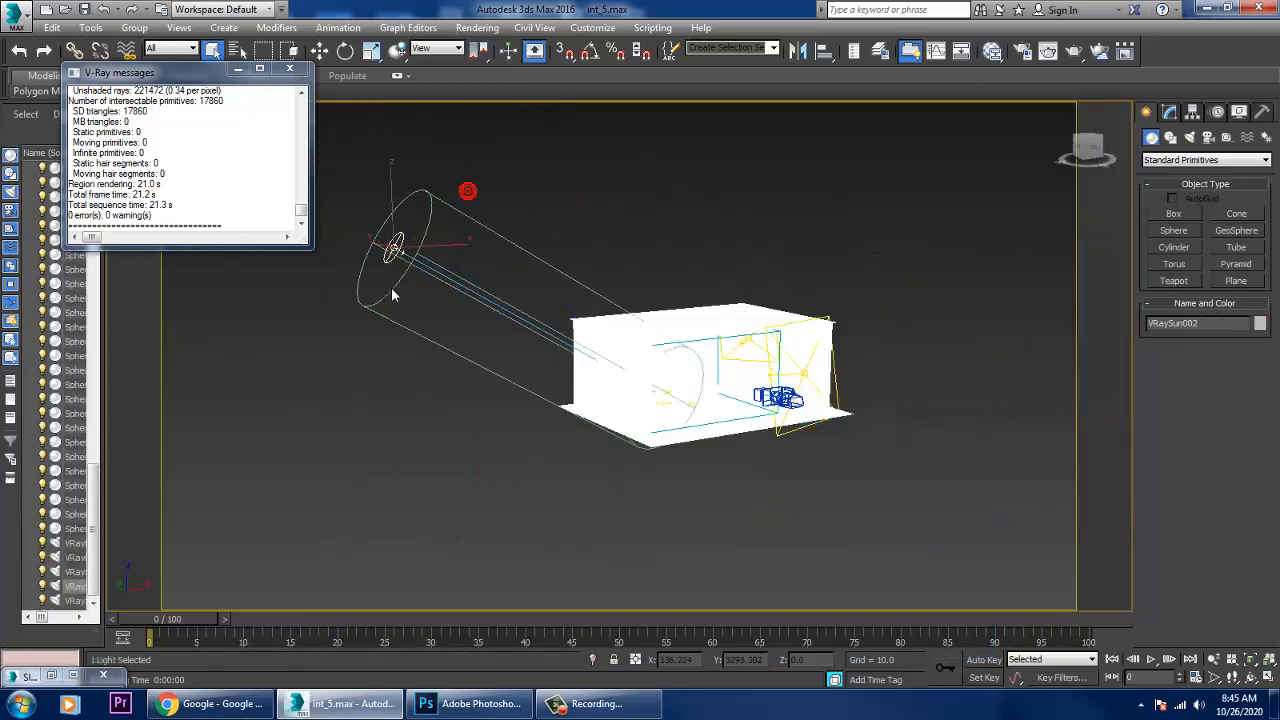
left_click(1107, 375)
Step: Delete the two rectangular V-Ray lights and the cyan-outlined object at the room
scroll(790, 368, "up", 5)
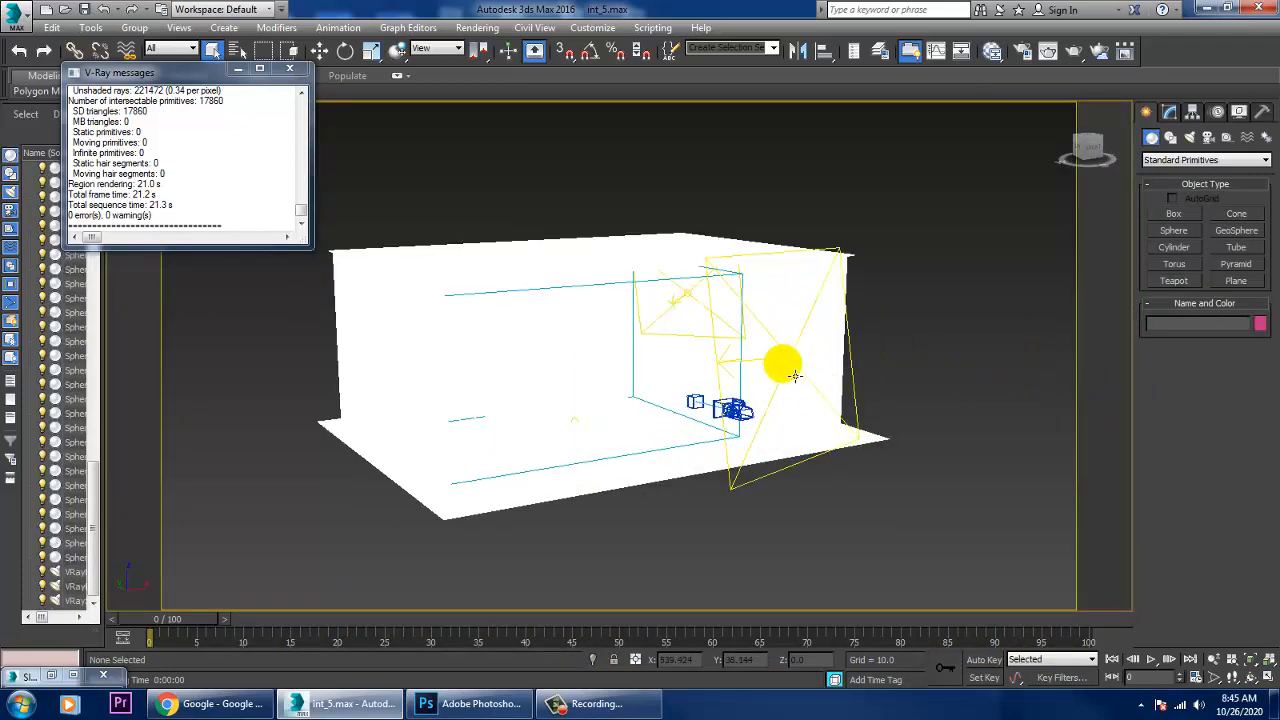
left_click(801, 366)
key("Delete")
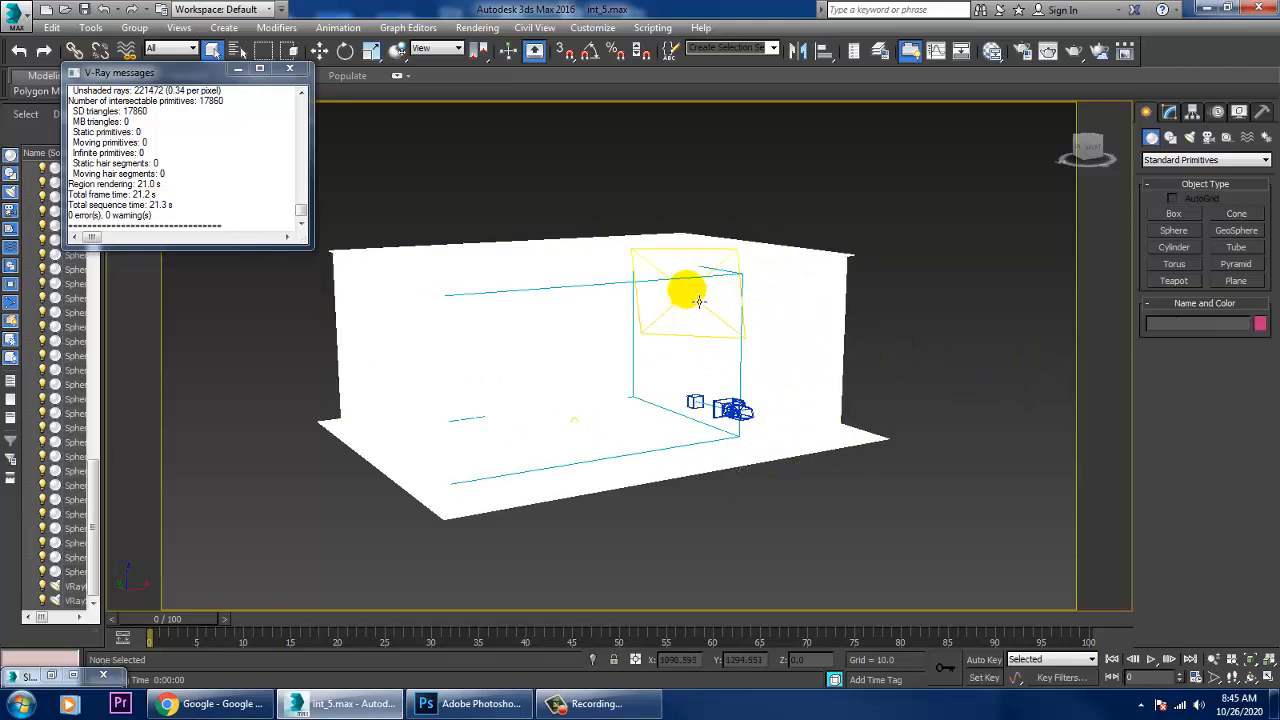
left_click(699, 301)
key("Delete")
left_click(680, 277)
key("Delete")
left_click(681, 276)
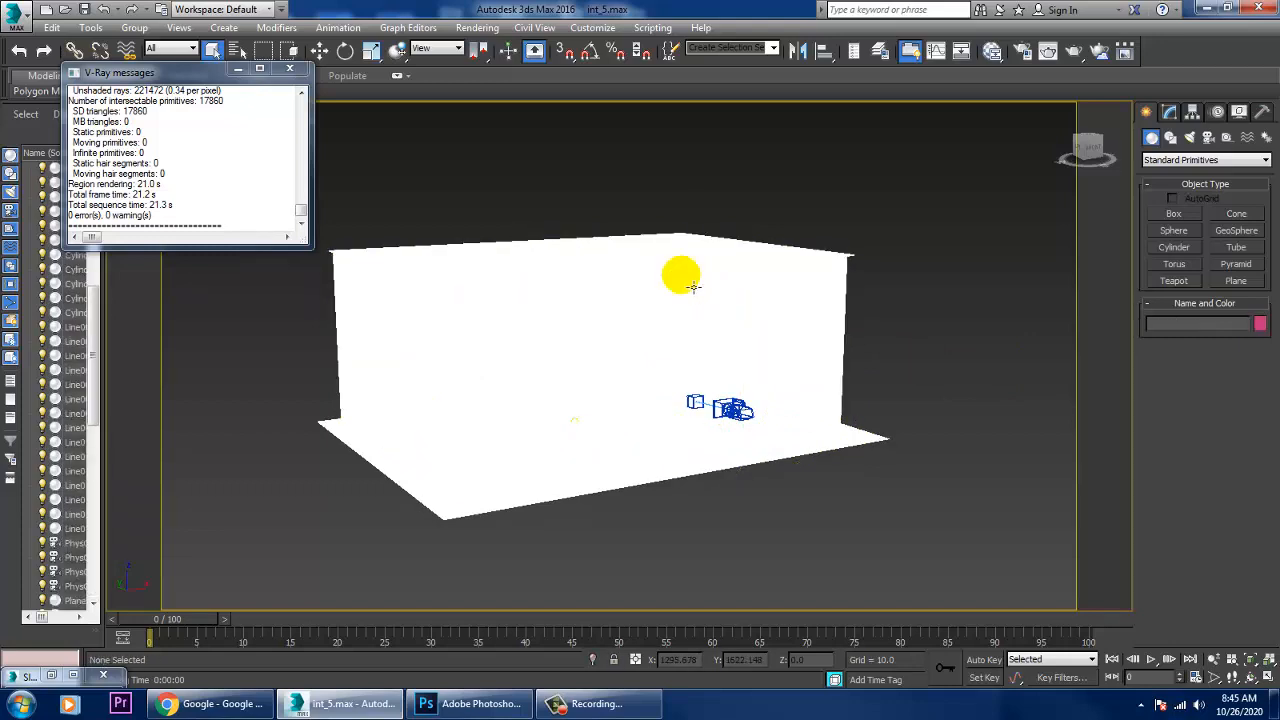
Step: Switch the viewport to PhysCamera002 and render the ambient occlusion pass
key("c")
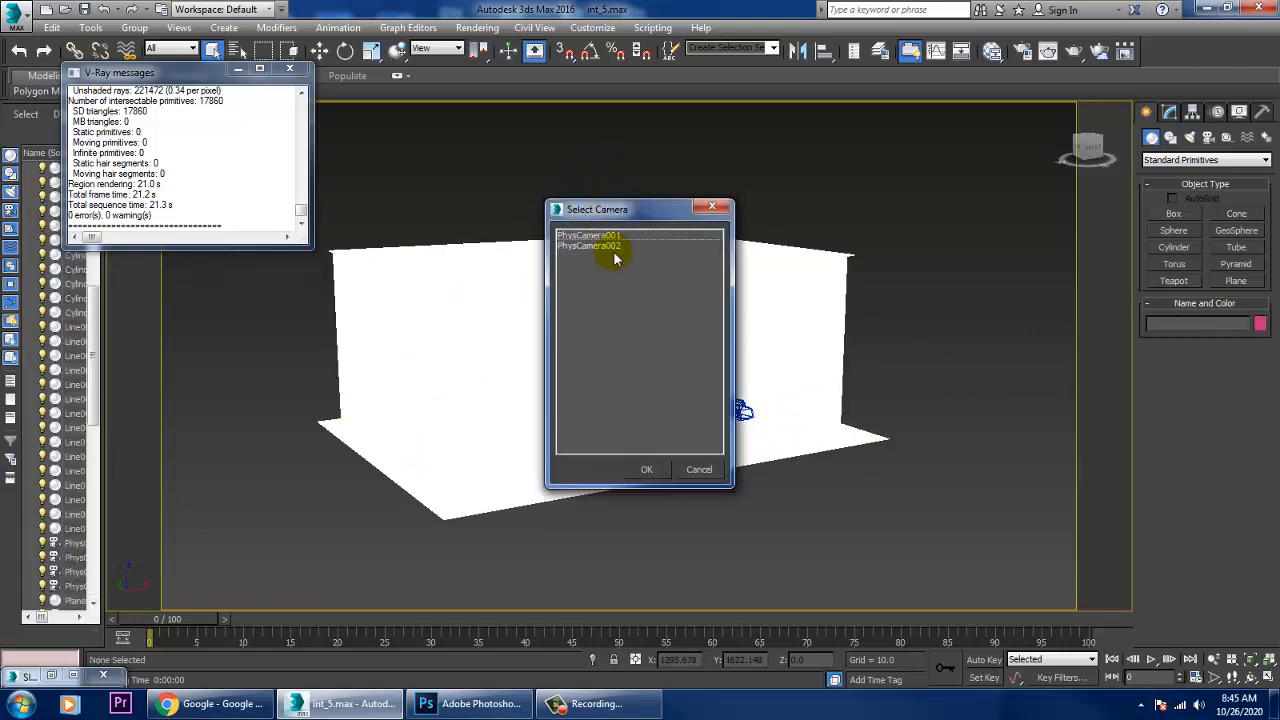
double_click(608, 247)
left_click(477, 27)
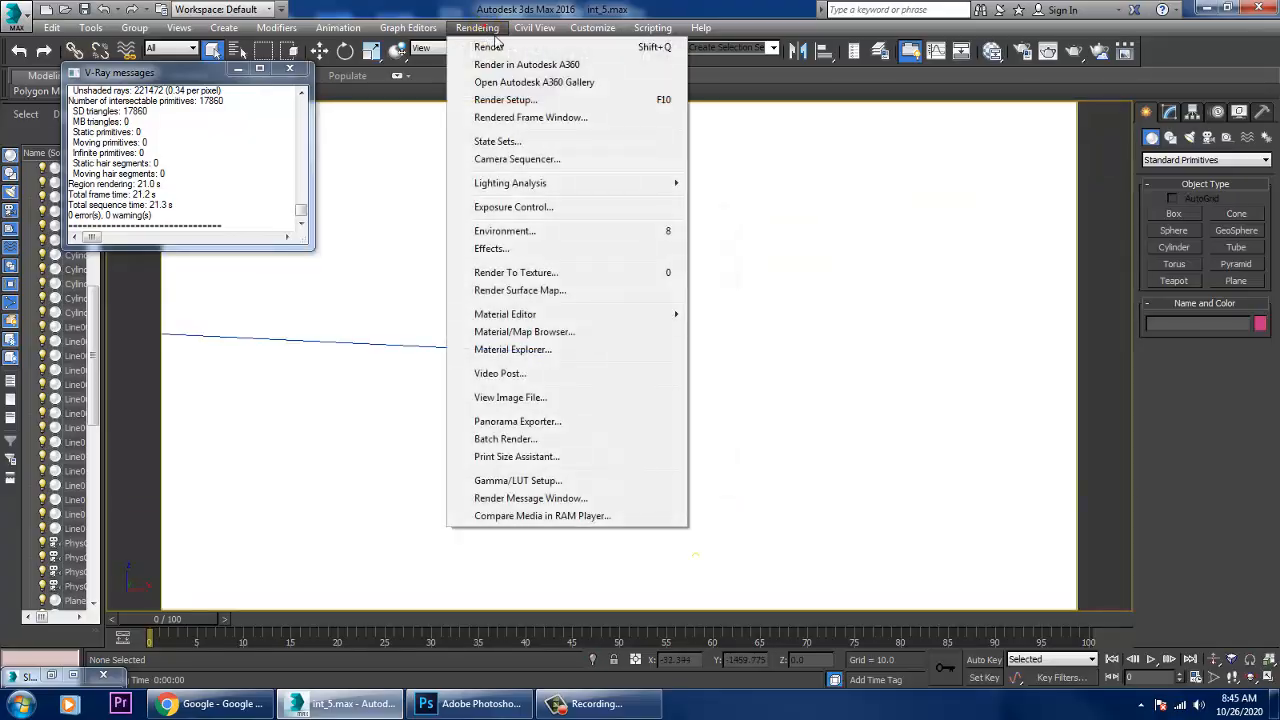
left_click(495, 46)
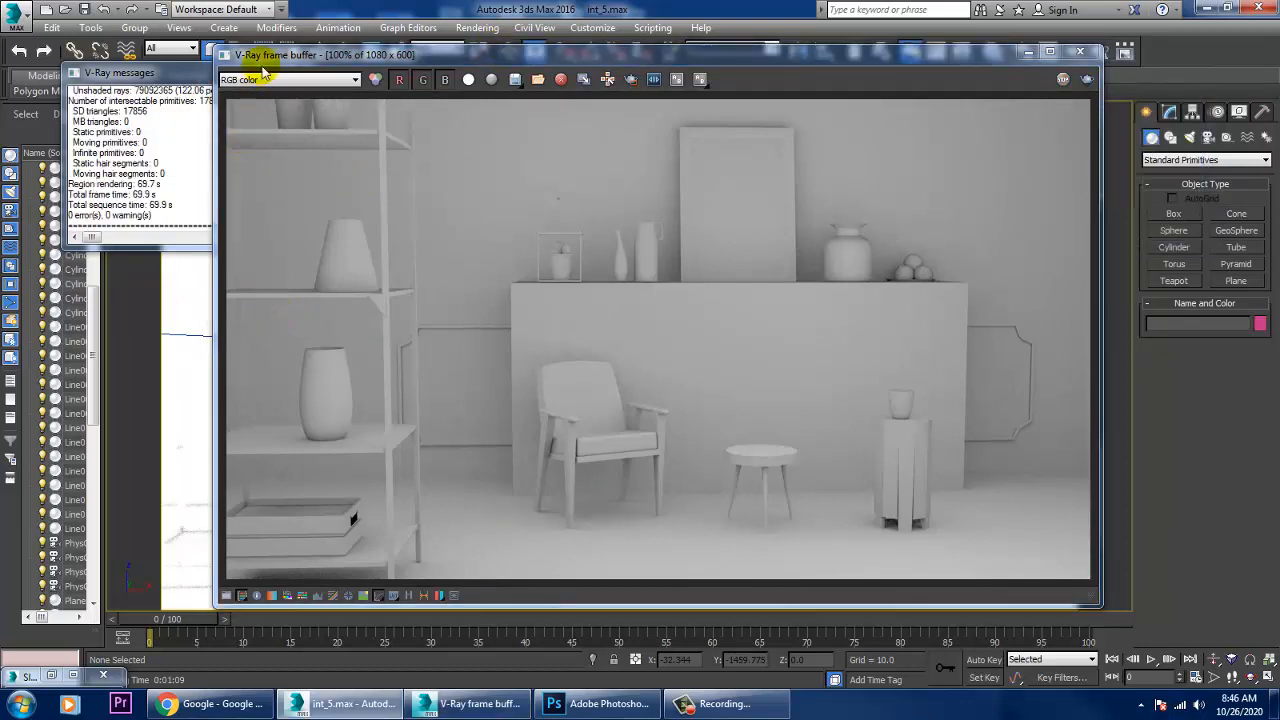
Step: Save the rendered image as a JPEG named AO in the passes folder
left_click(515, 80)
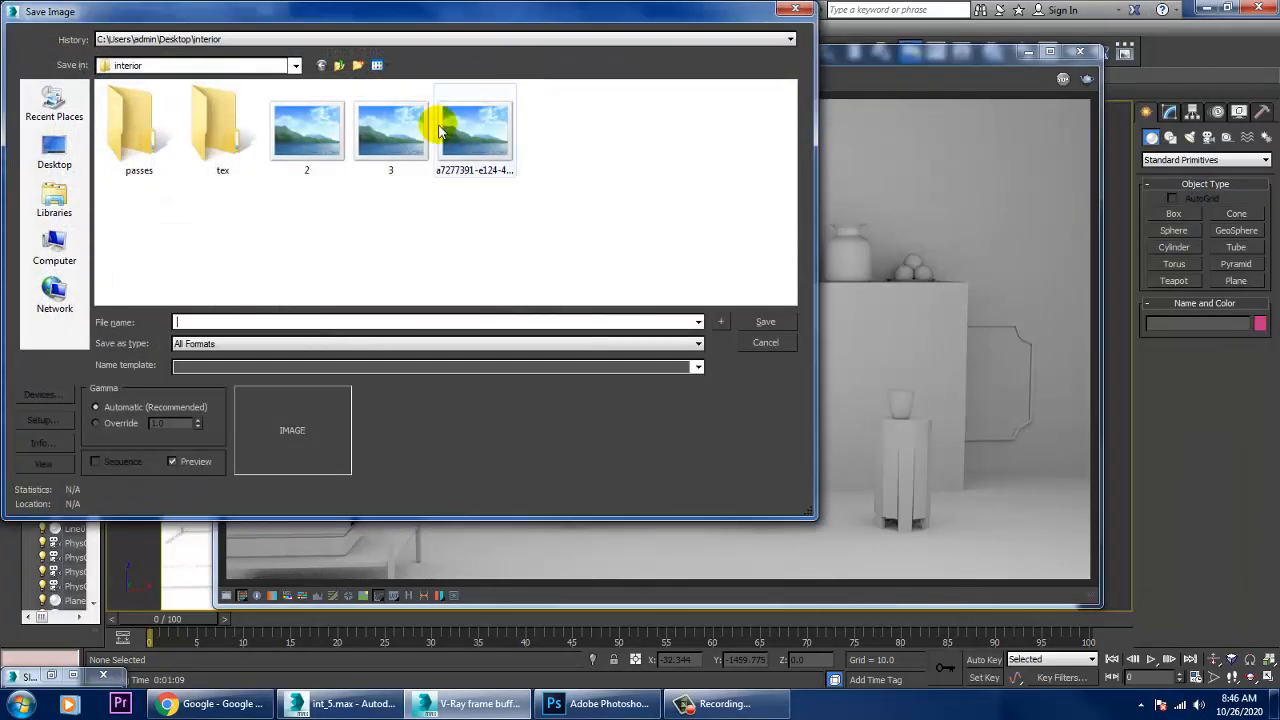
double_click(132, 128)
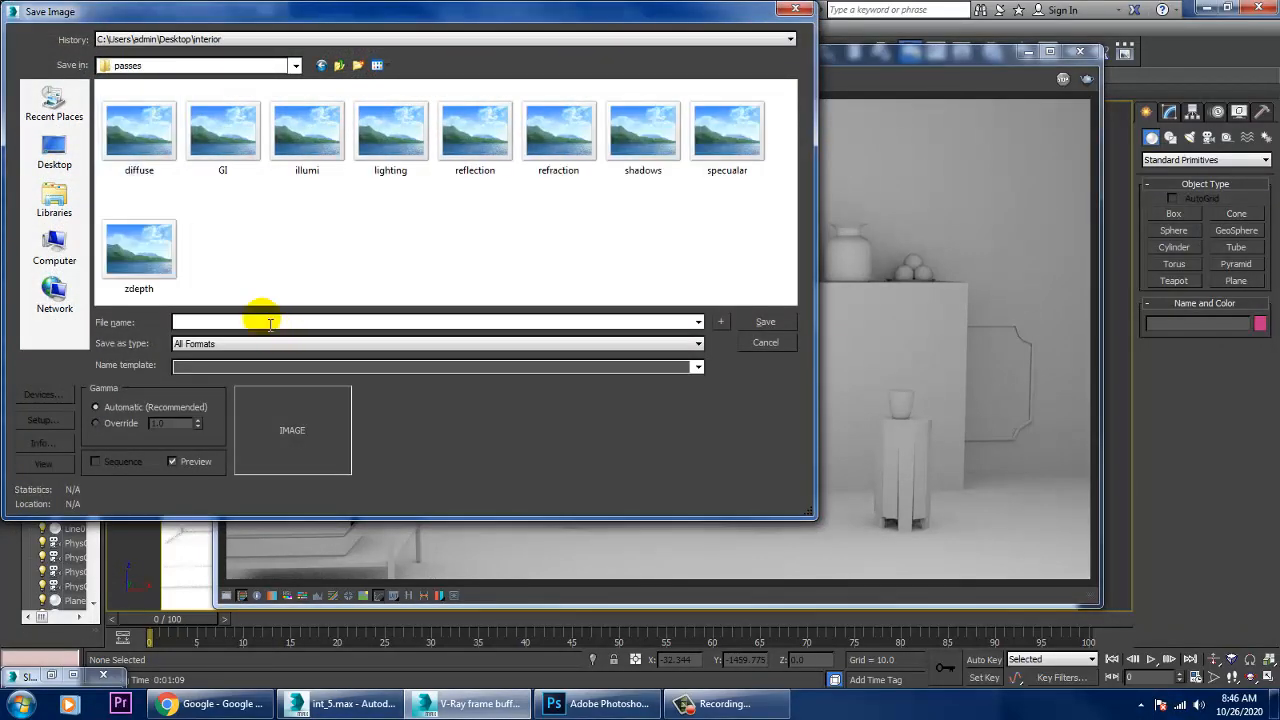
left_click(270, 323)
type("AO")
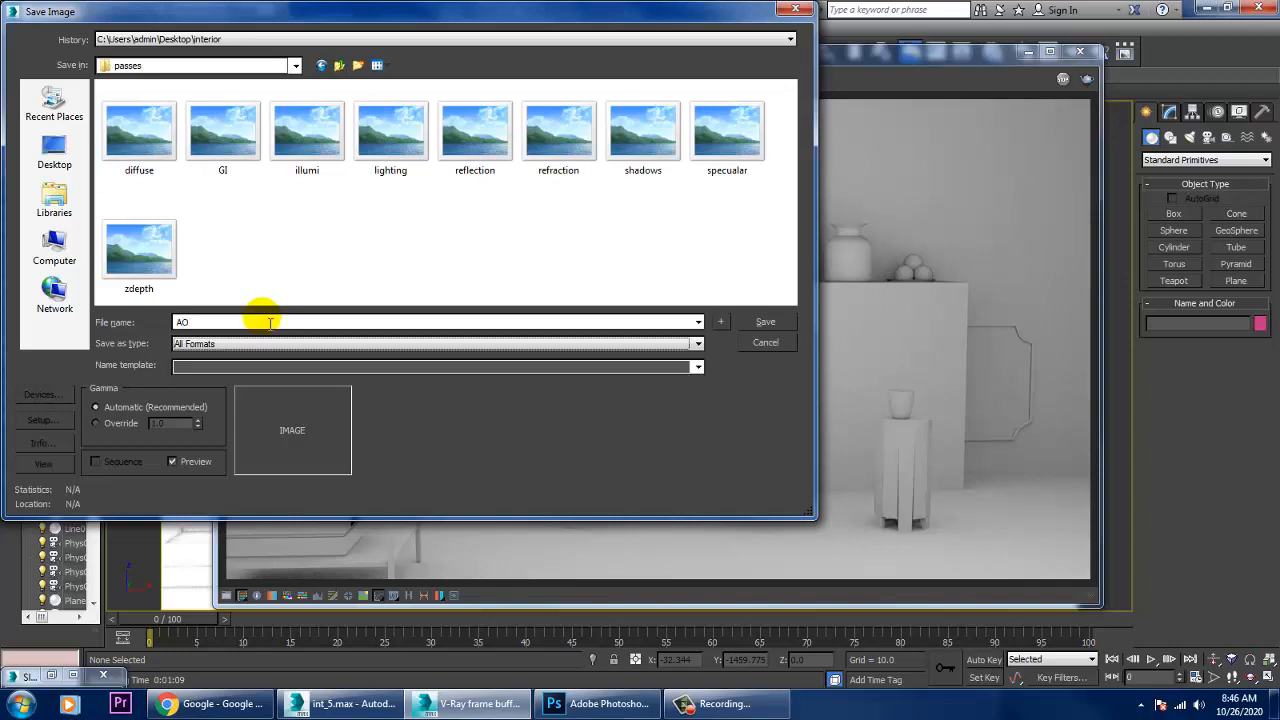
key("Tab")
key("j")
left_click(776, 322)
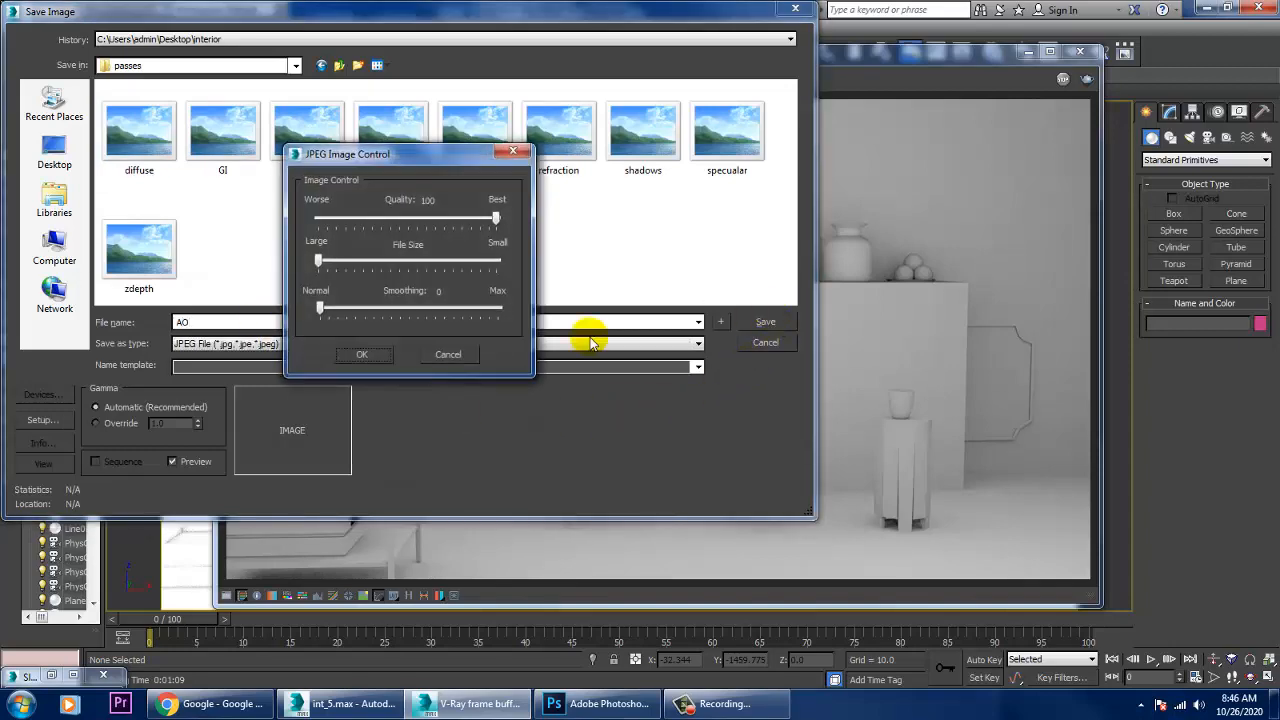
left_click(370, 350)
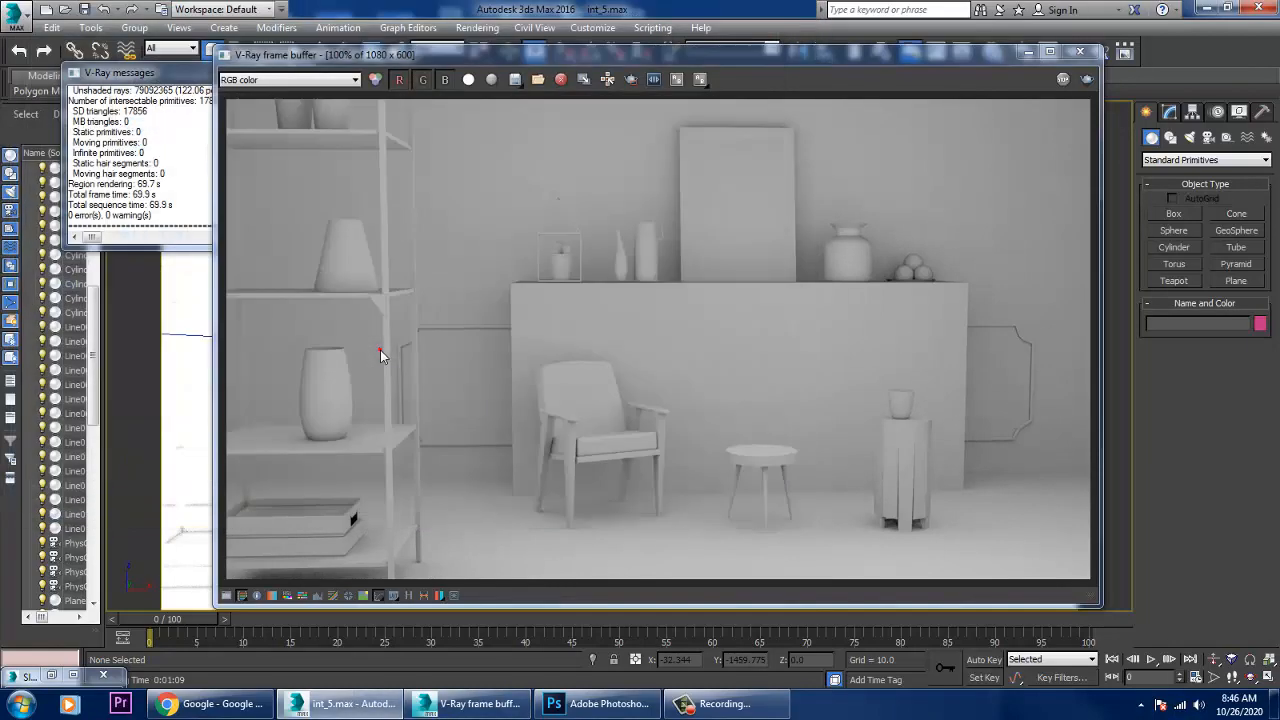
Step: Switch to Photoshop and browse to the passes folder inside the interior folder for opening files
left_click(600, 703)
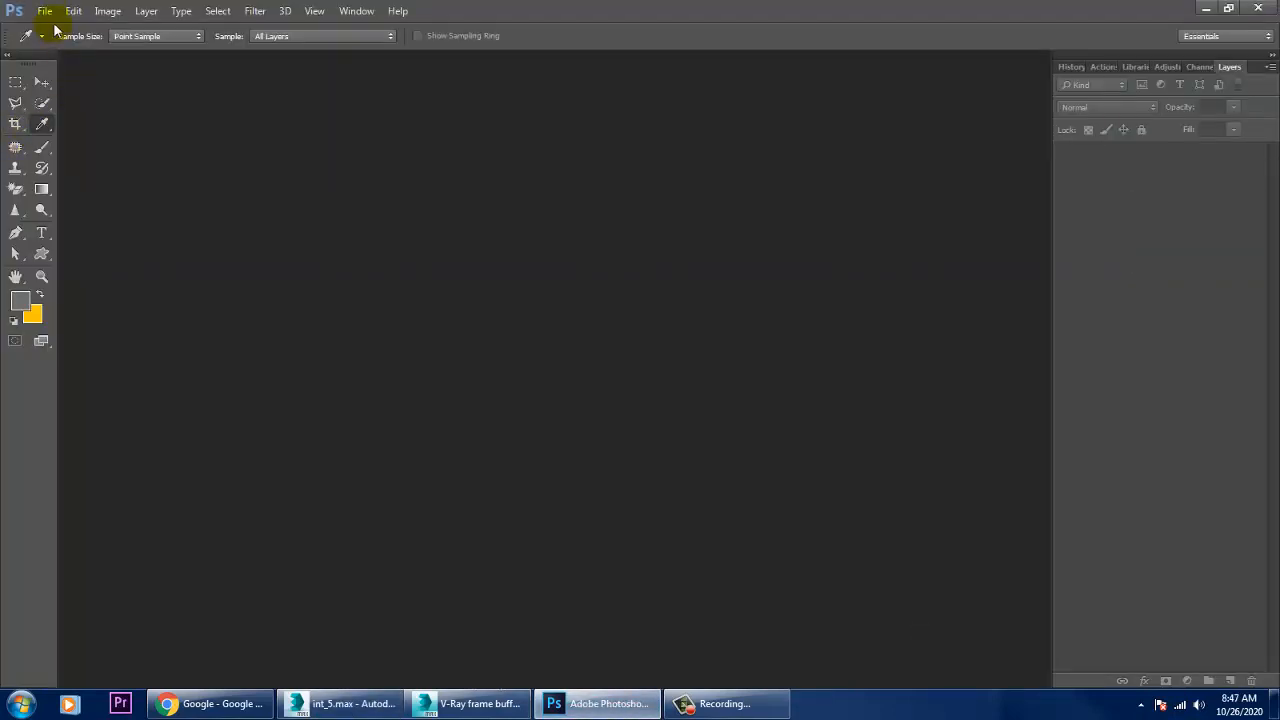
left_click(45, 11)
left_click(57, 40)
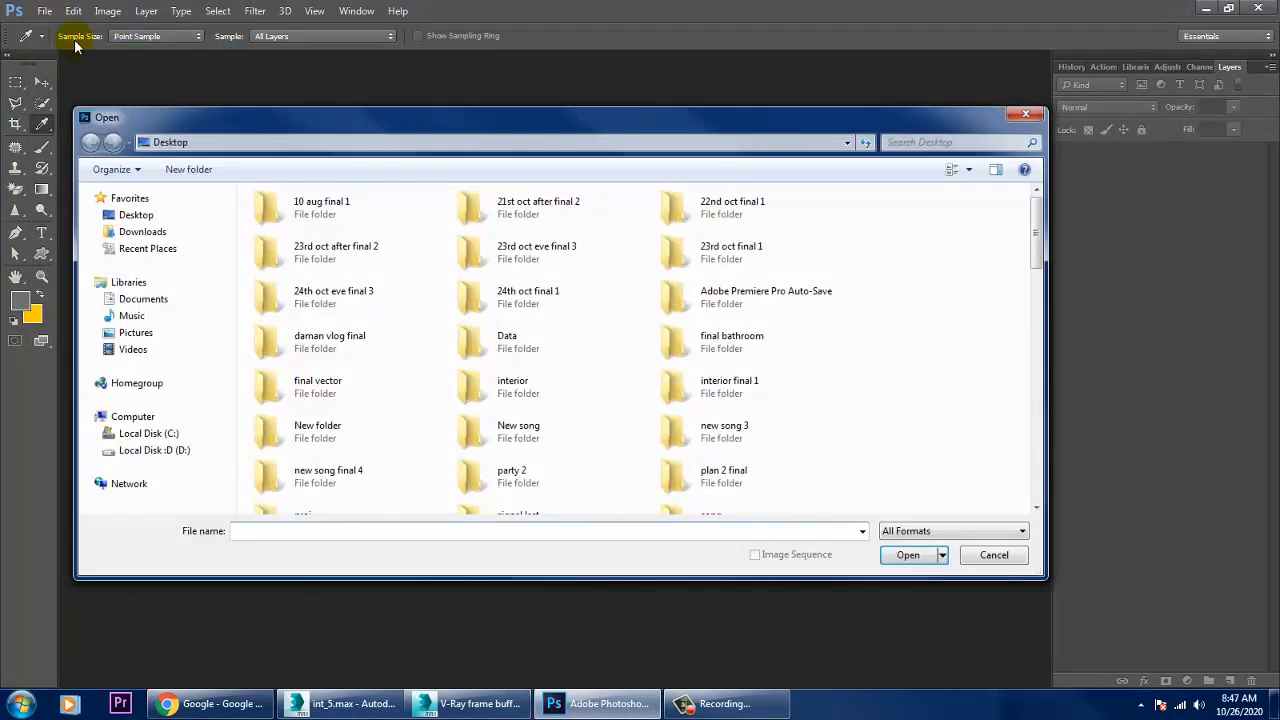
left_click(305, 304)
key("i")
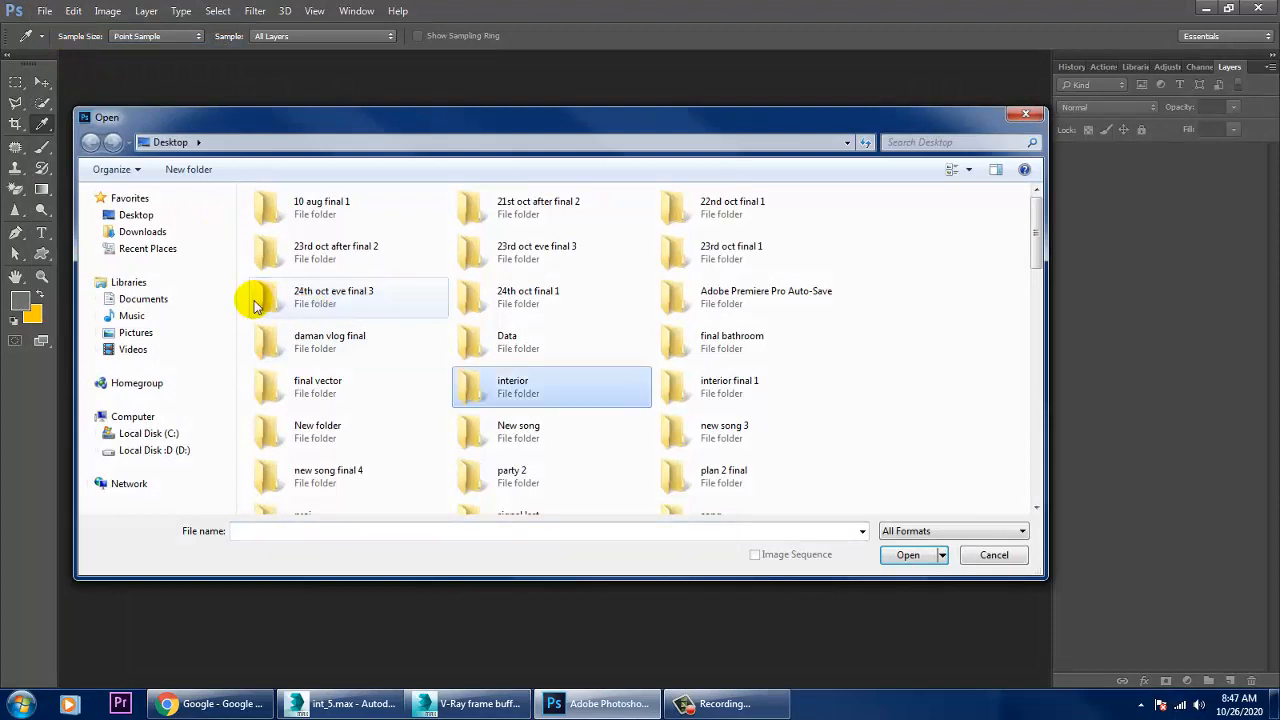
double_click(527, 402)
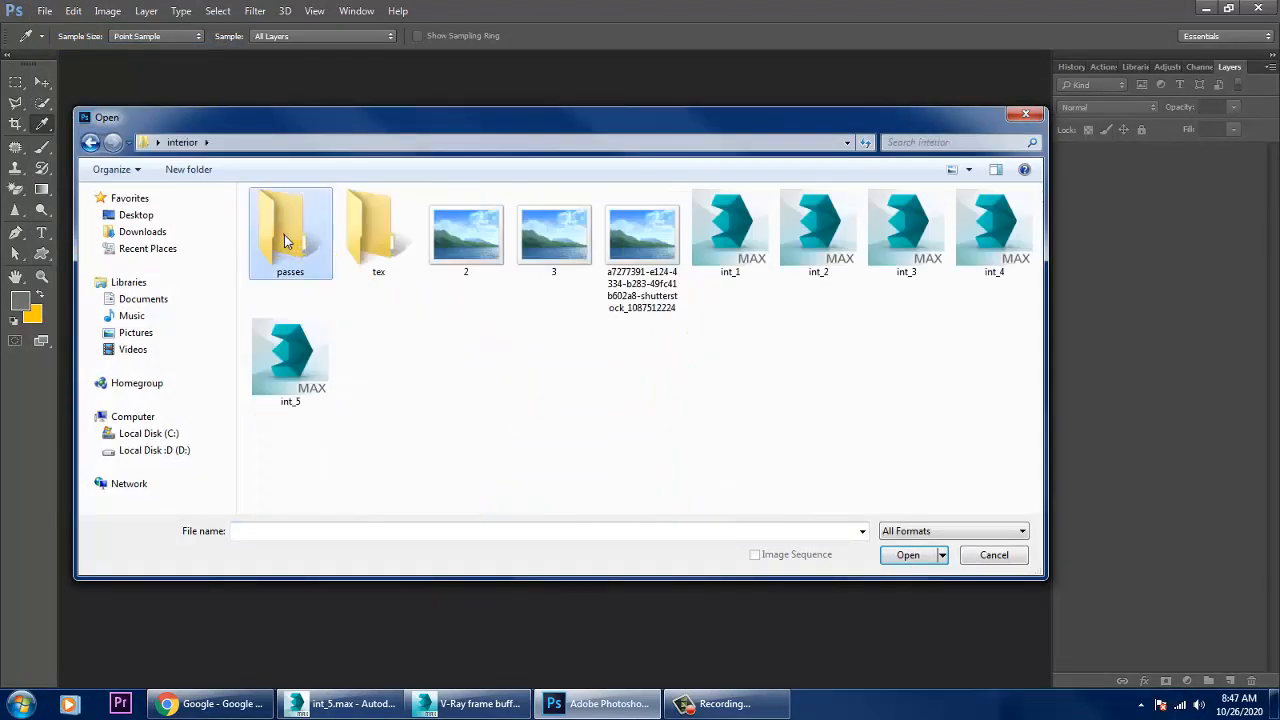
double_click(288, 238)
Step: Open the AO, diffuse, GI, illumi, lighting, reflection, refraction, shadows, specualar and zdepth pass images together
left_click(396, 231)
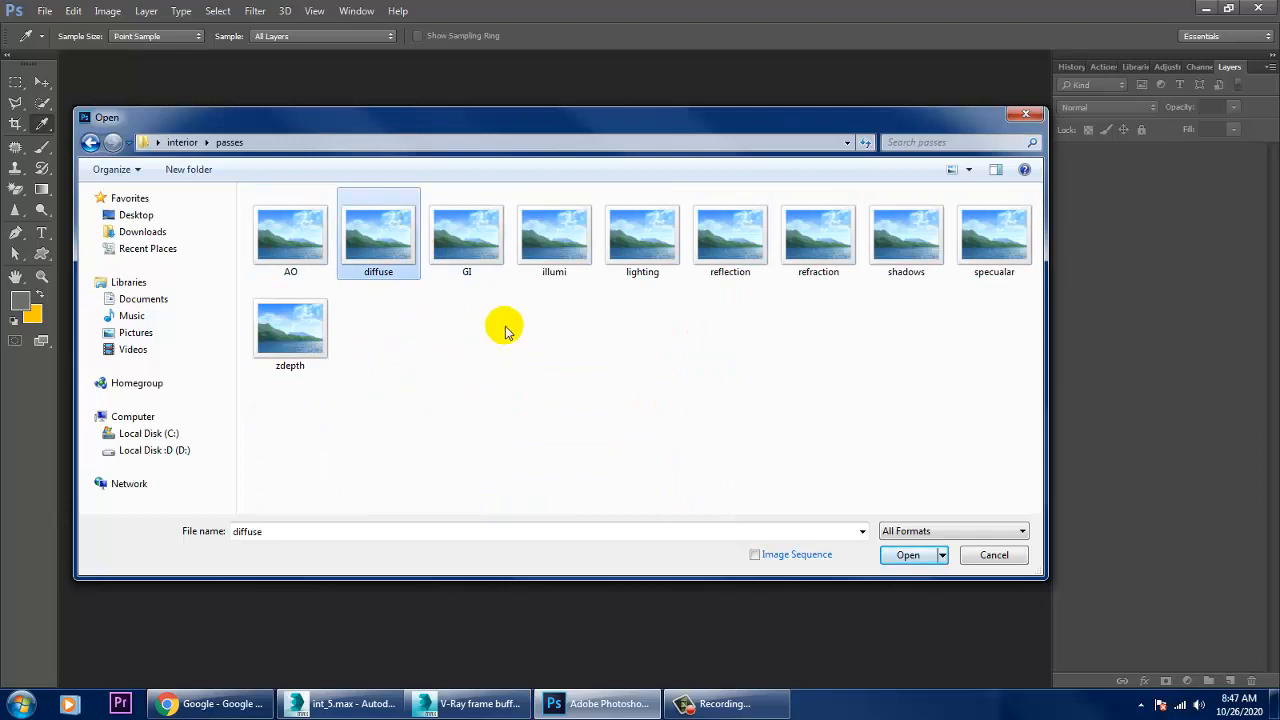
left_click(300, 240, "ctrl")
left_click(448, 225, "ctrl")
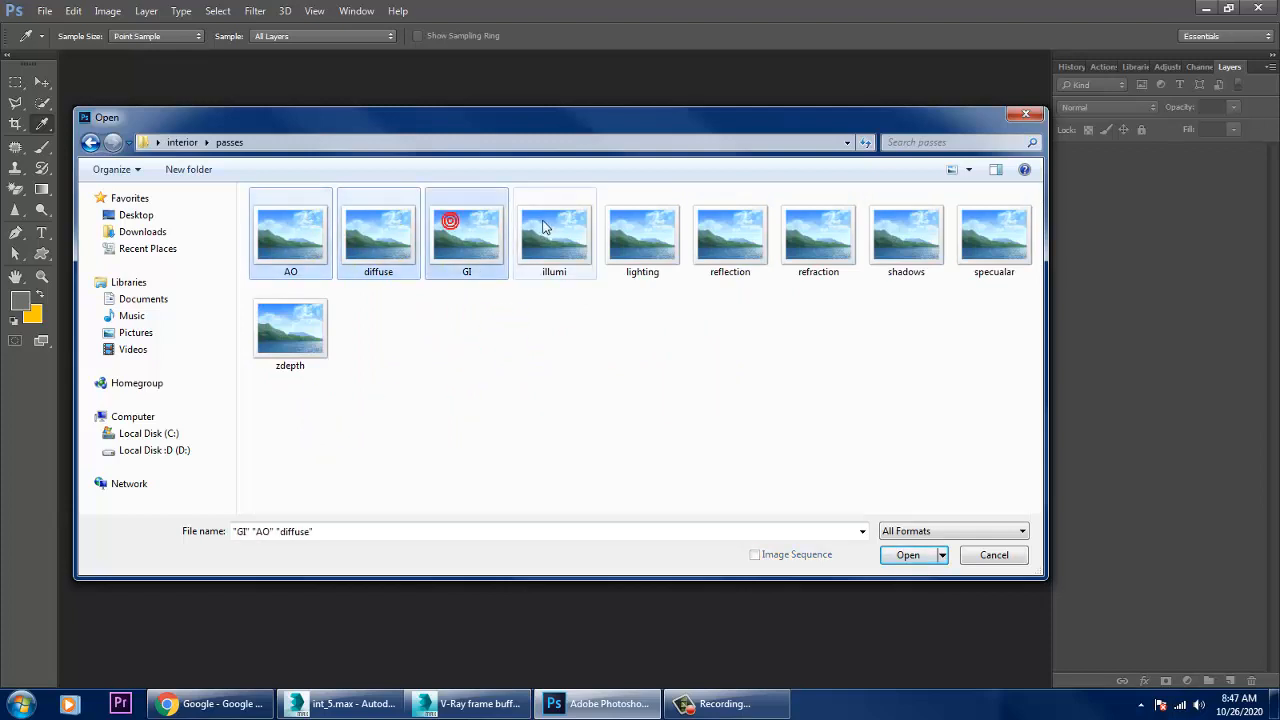
left_click(538, 222, "ctrl")
left_click(630, 232, "ctrl")
left_click(716, 252, "ctrl")
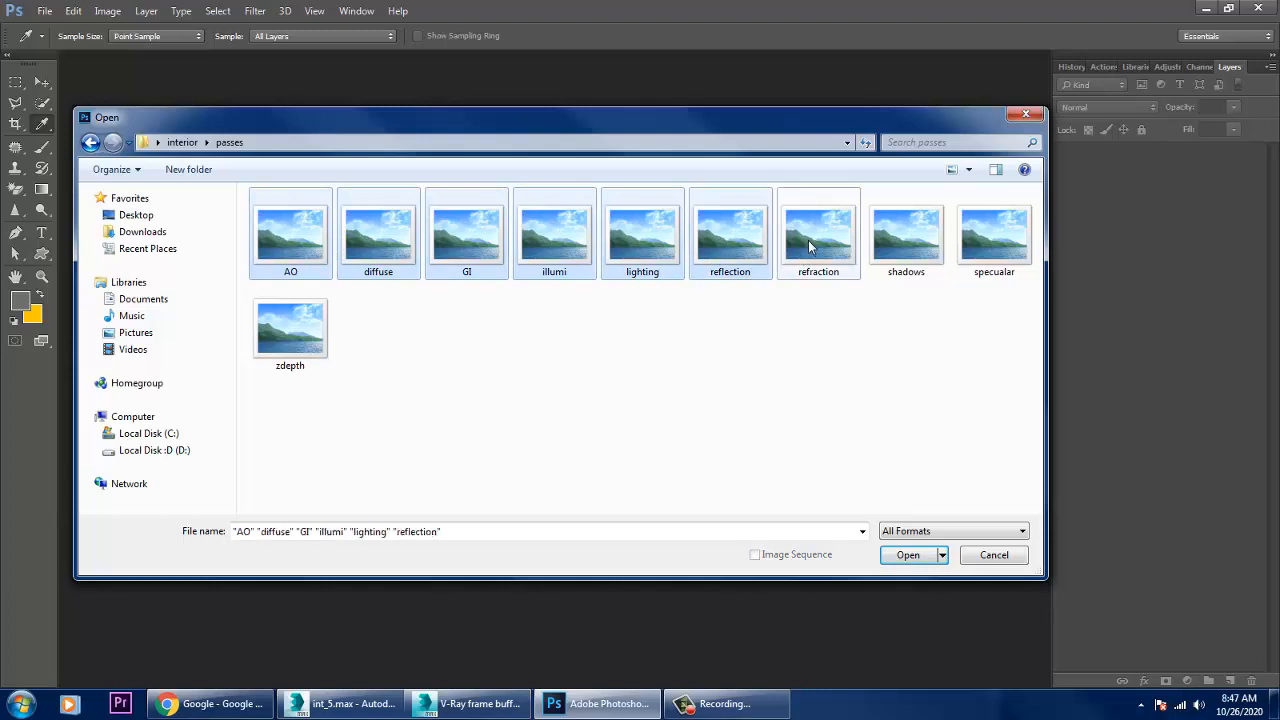
left_click(812, 238, "ctrl")
left_click(920, 242, "ctrl")
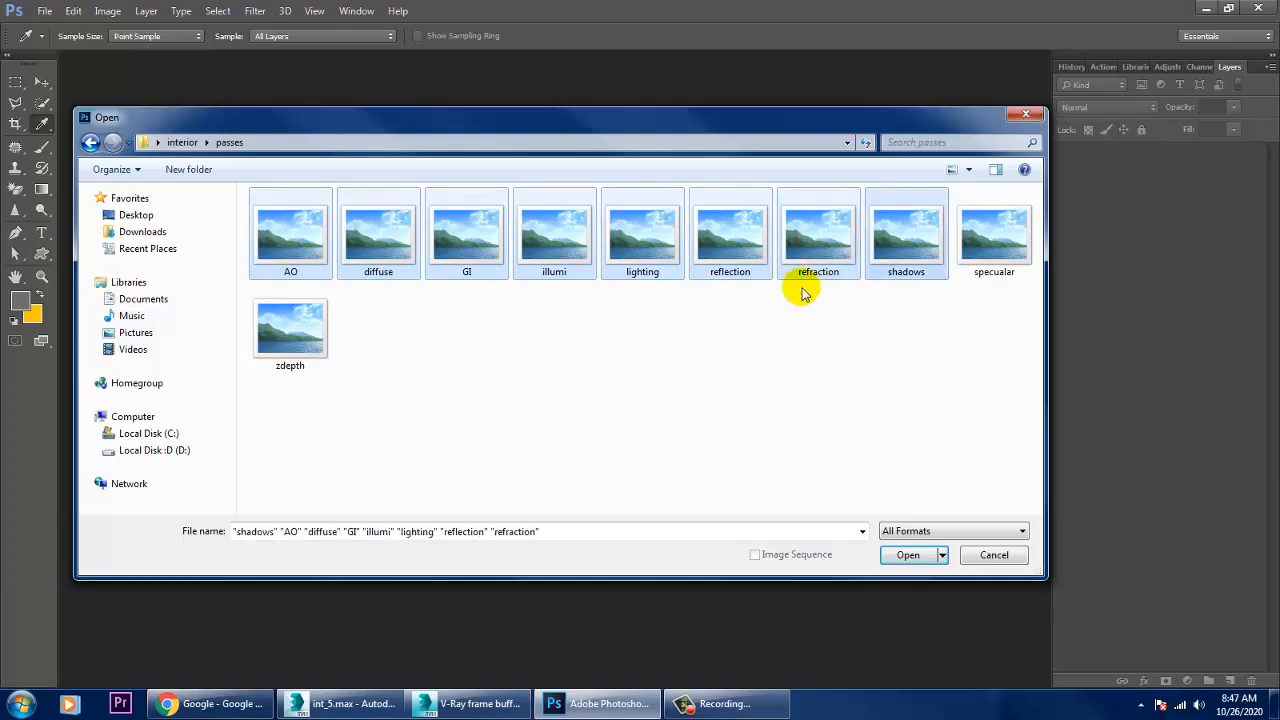
left_click(986, 234, "ctrl")
left_click(305, 332, "ctrl")
left_click(910, 556)
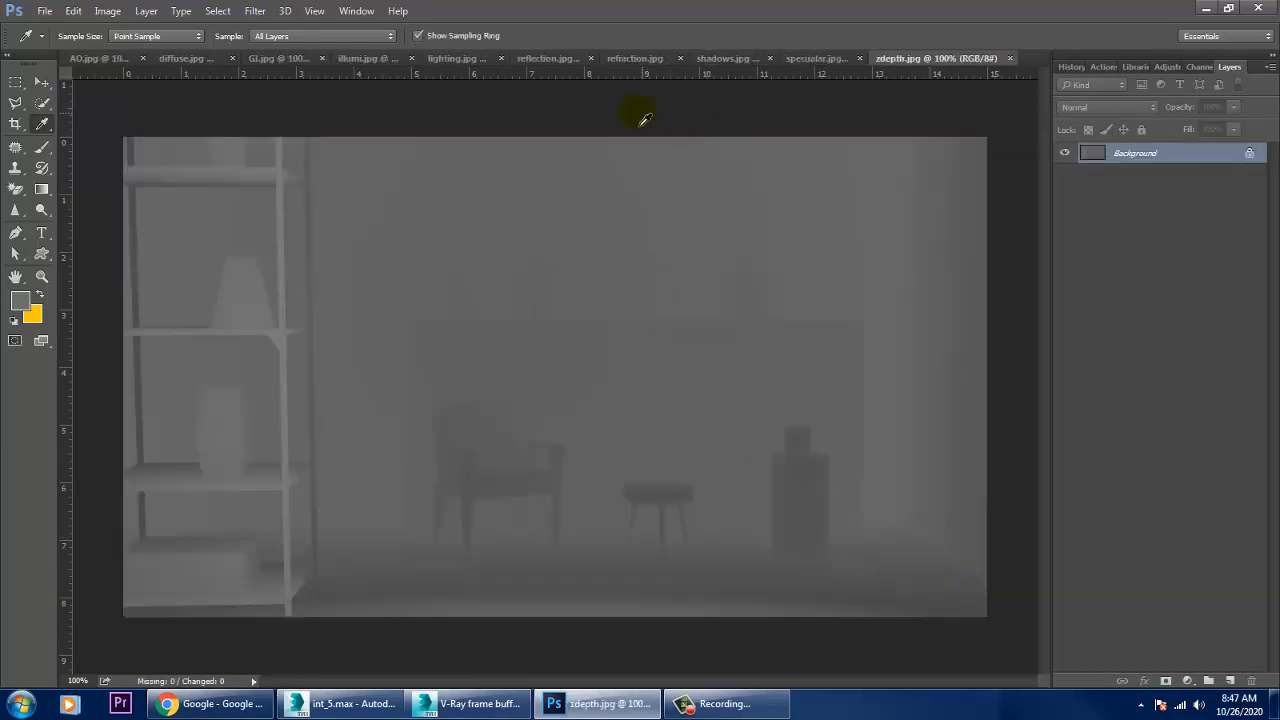
Step: Copy the AO image into diffuse.jpg as a new layer with the Move tool and align it to the canvas
left_click(42, 81)
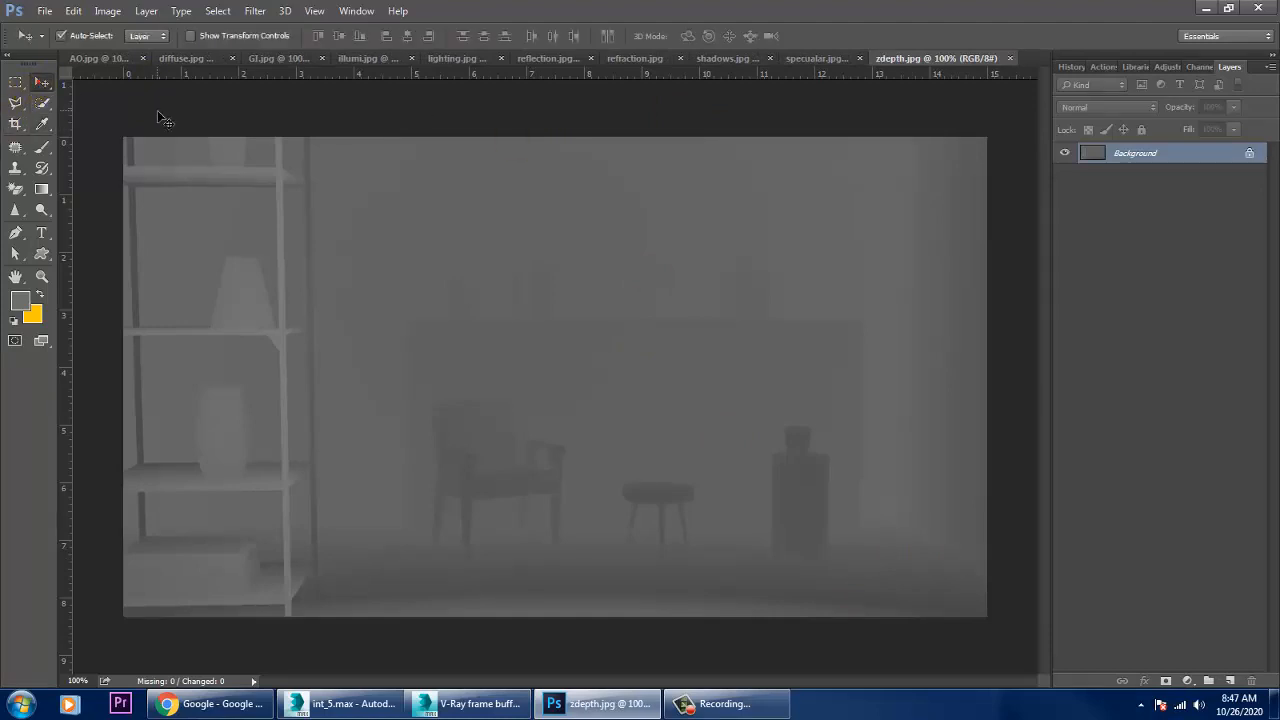
left_click(183, 60)
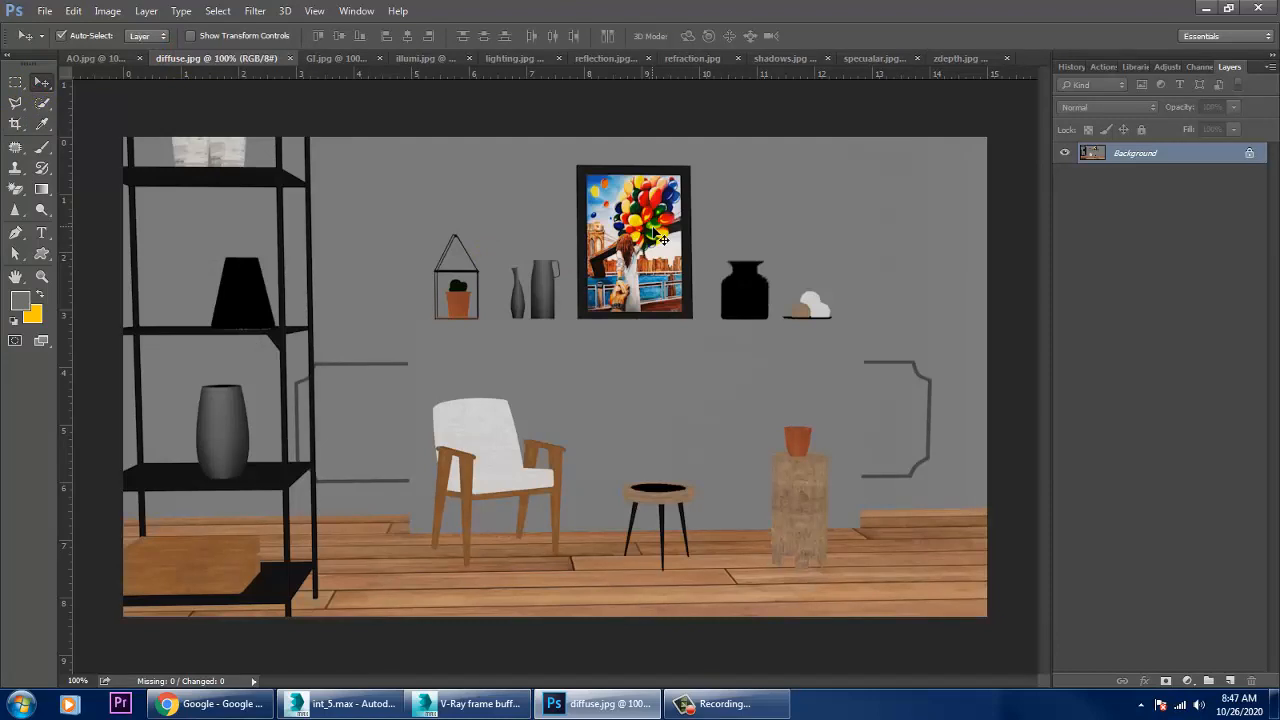
left_click(97, 60)
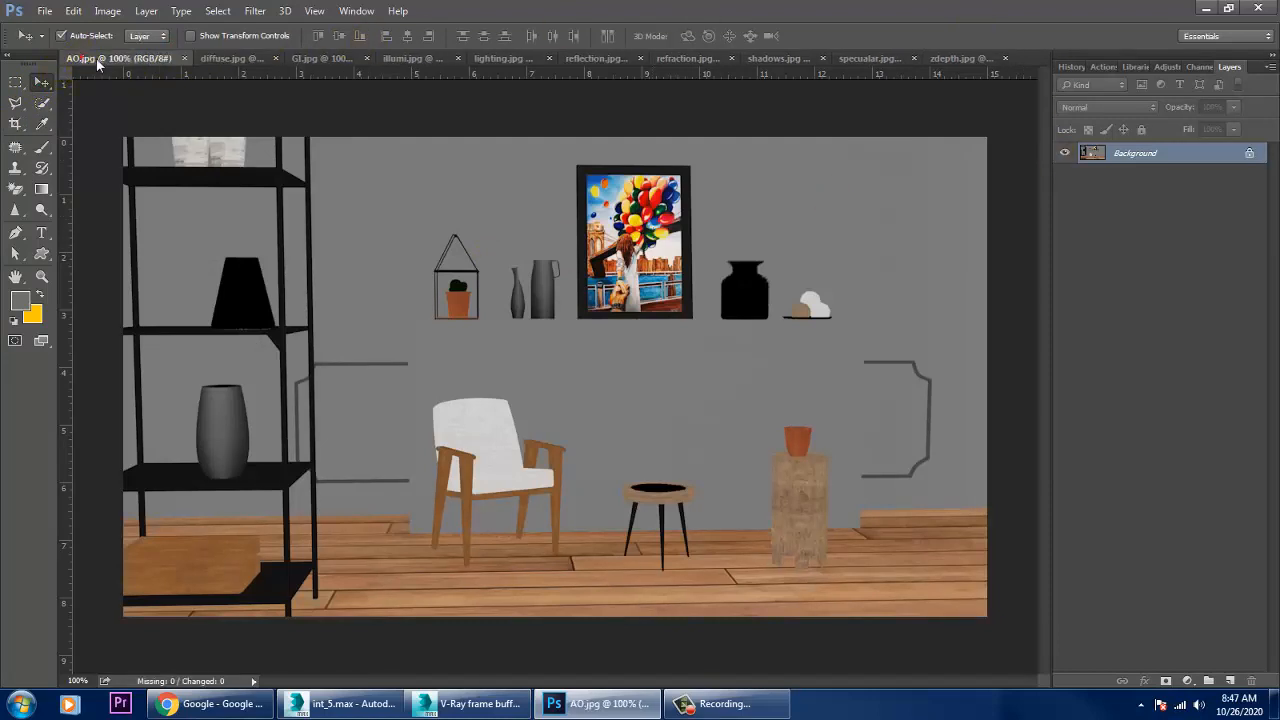
left_click_drag(97, 60, 1230, 506)
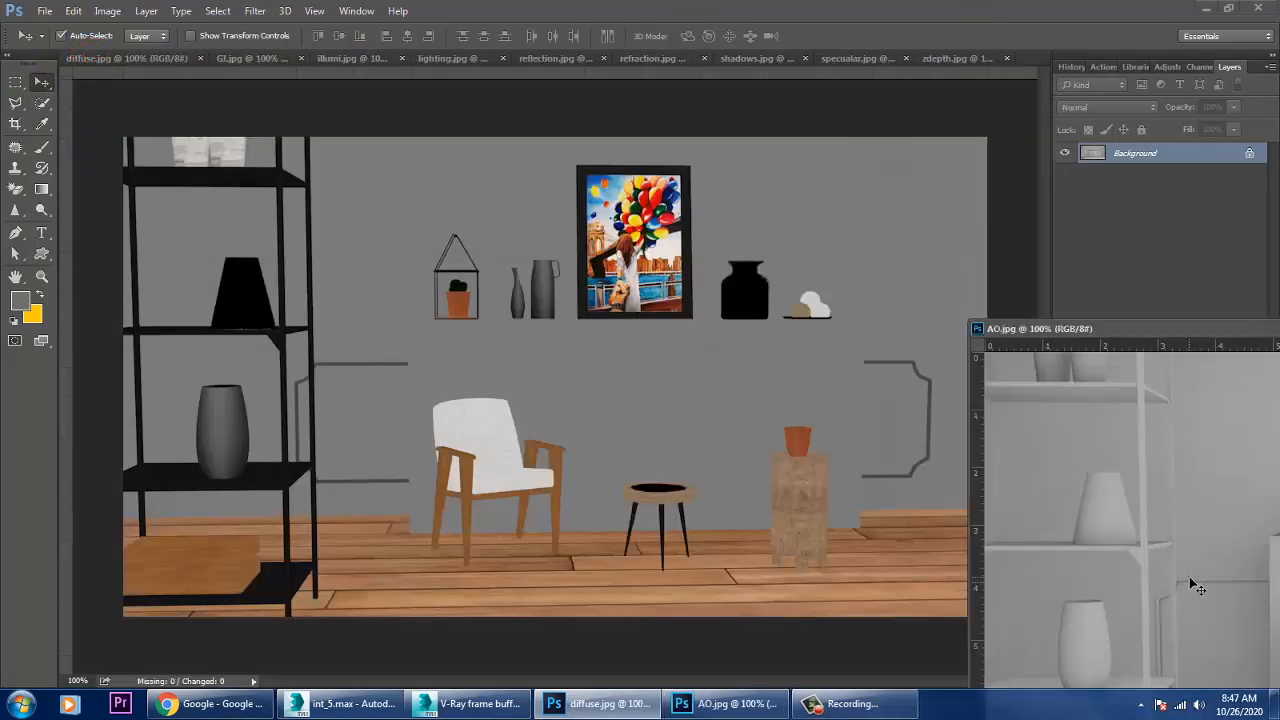
left_click_drag(1190, 576, 905, 388)
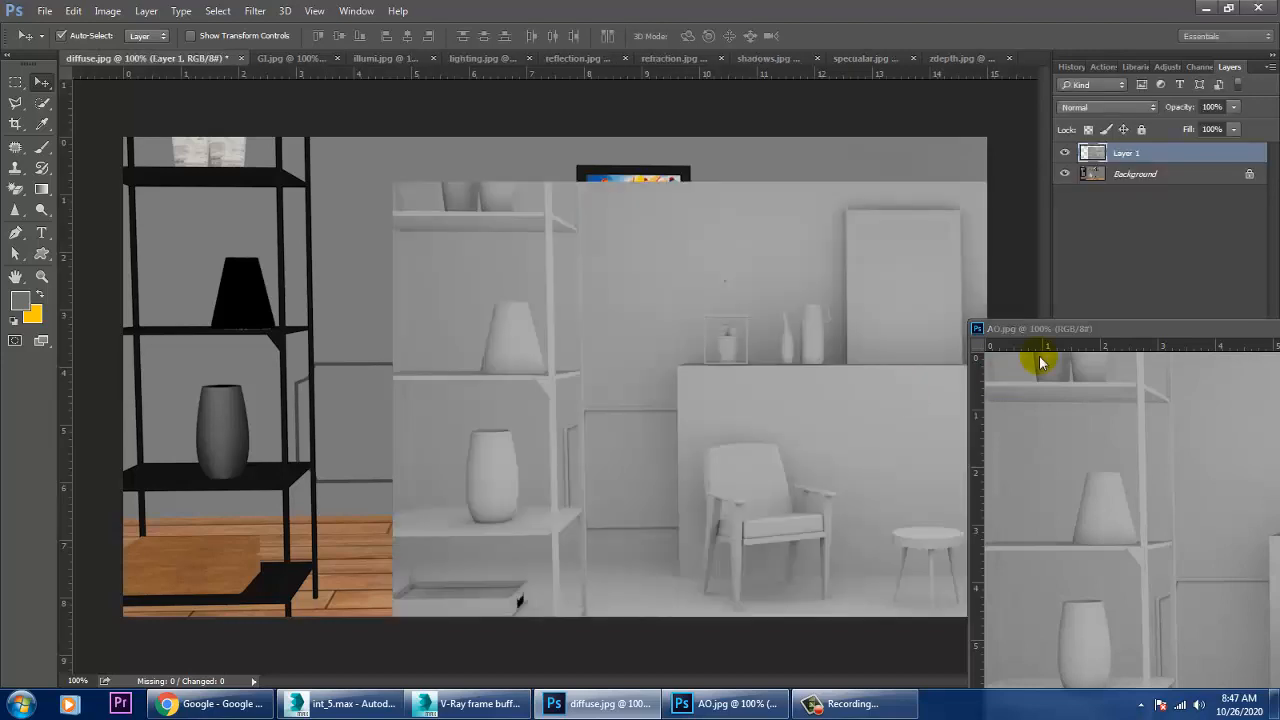
left_click(1101, 331)
left_click(1193, 333)
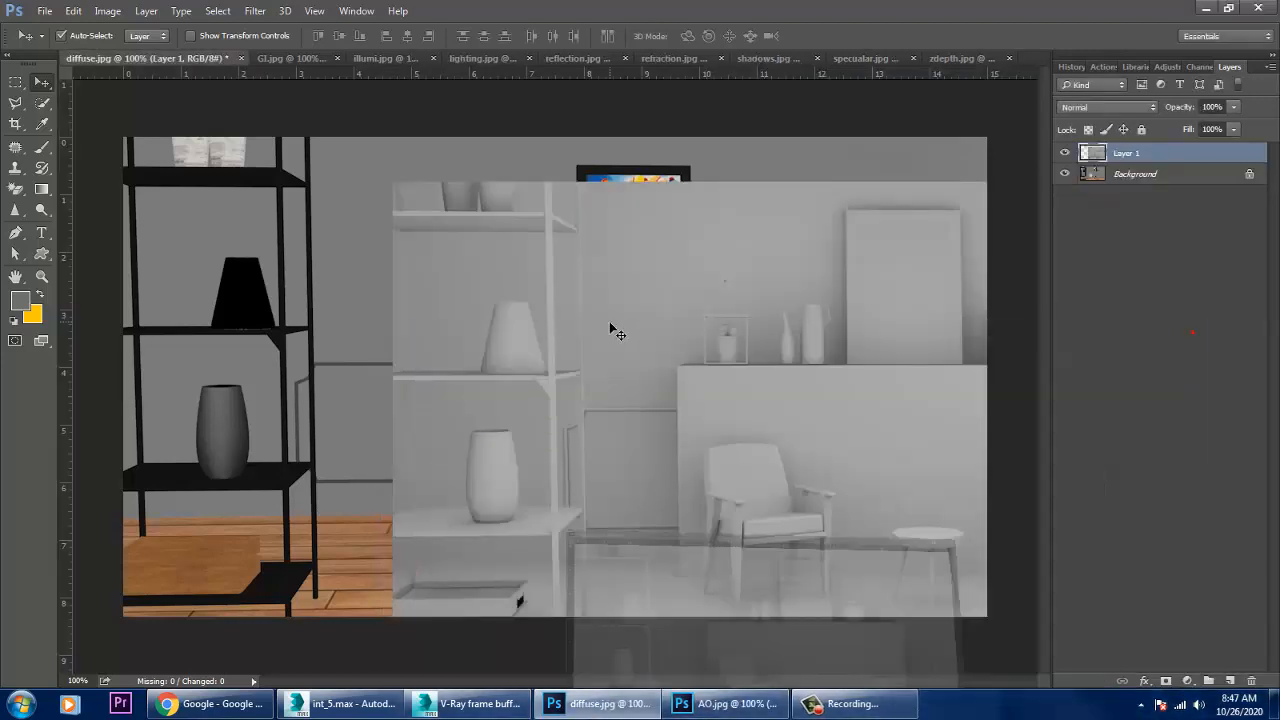
left_click_drag(609, 321, 346, 280)
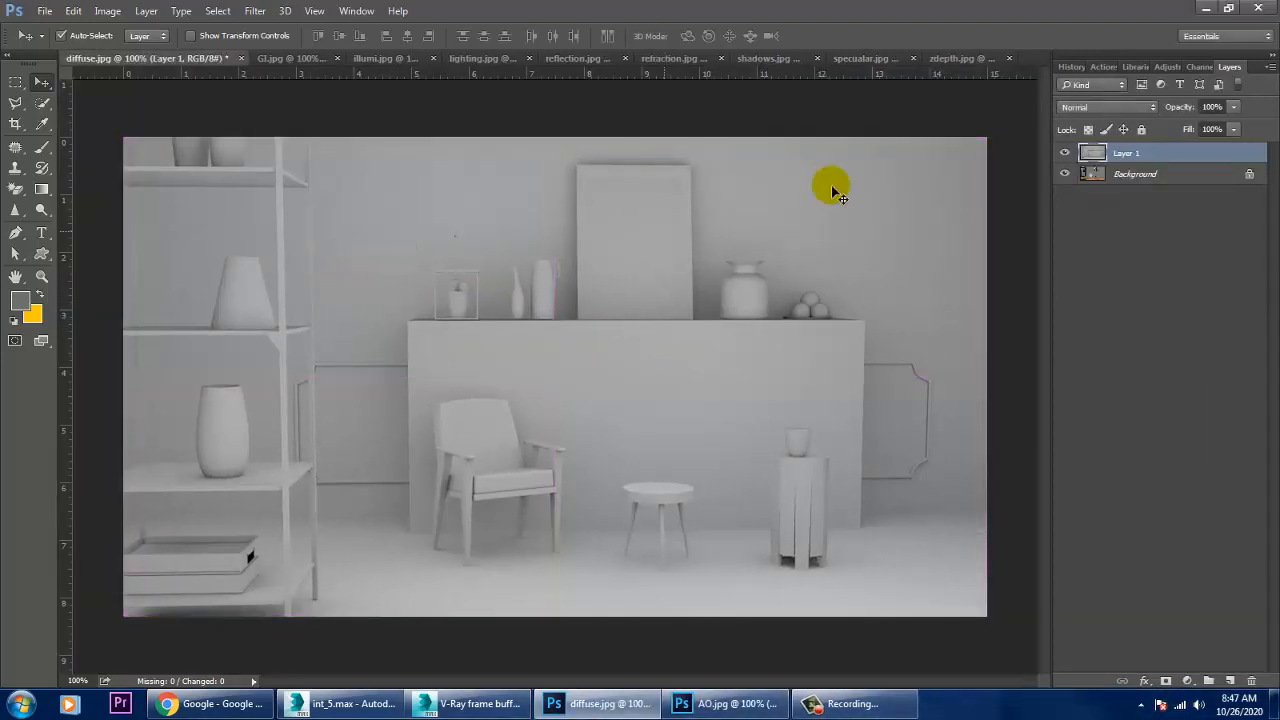
Step: Convert the diffuse background into a regular layer named Diff and rename the ambient occlusion layer Ao
double_click(1130, 173)
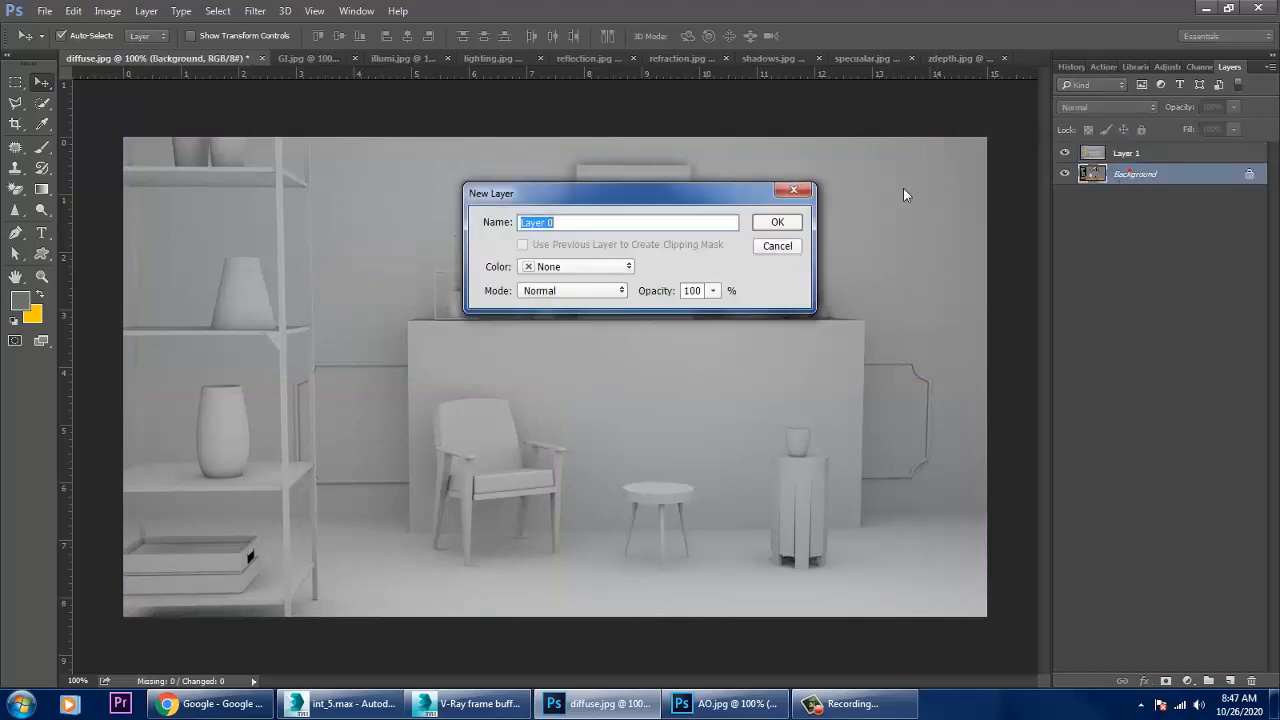
left_click(777, 222)
double_click(1140, 176)
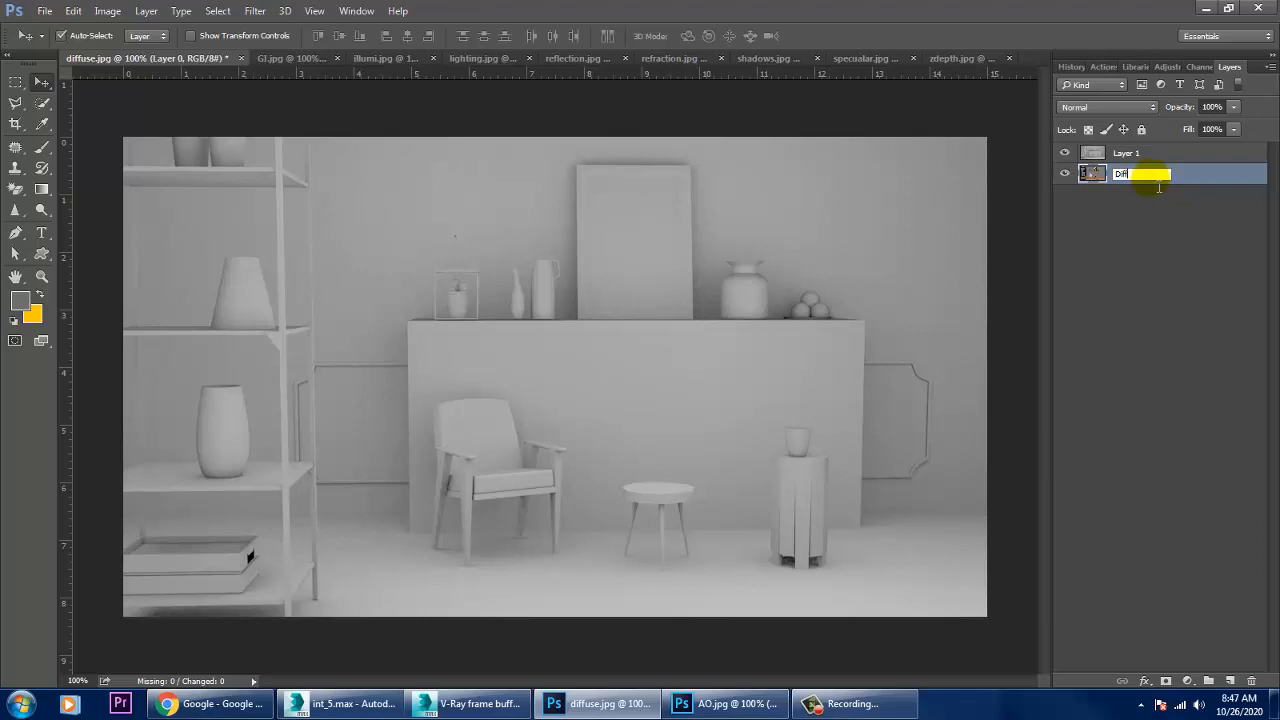
left_click(1159, 188)
double_click(1127, 153)
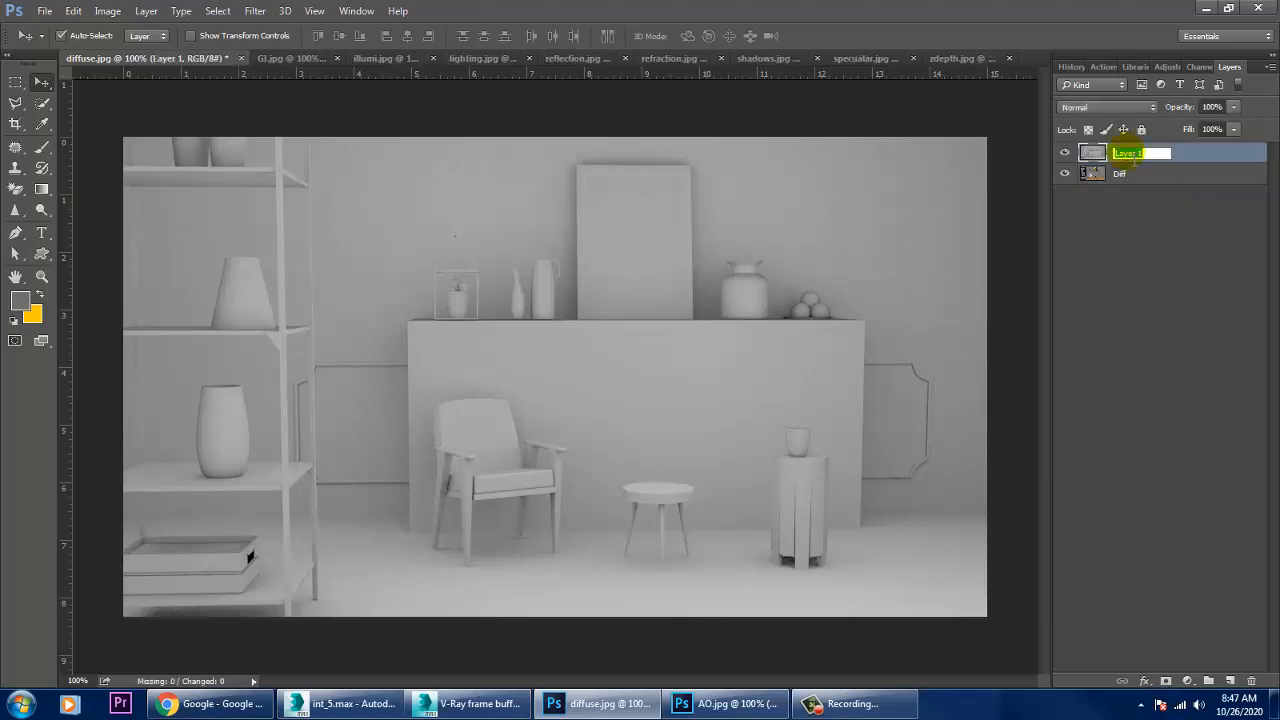
type("Ao")
left_click(1117, 257)
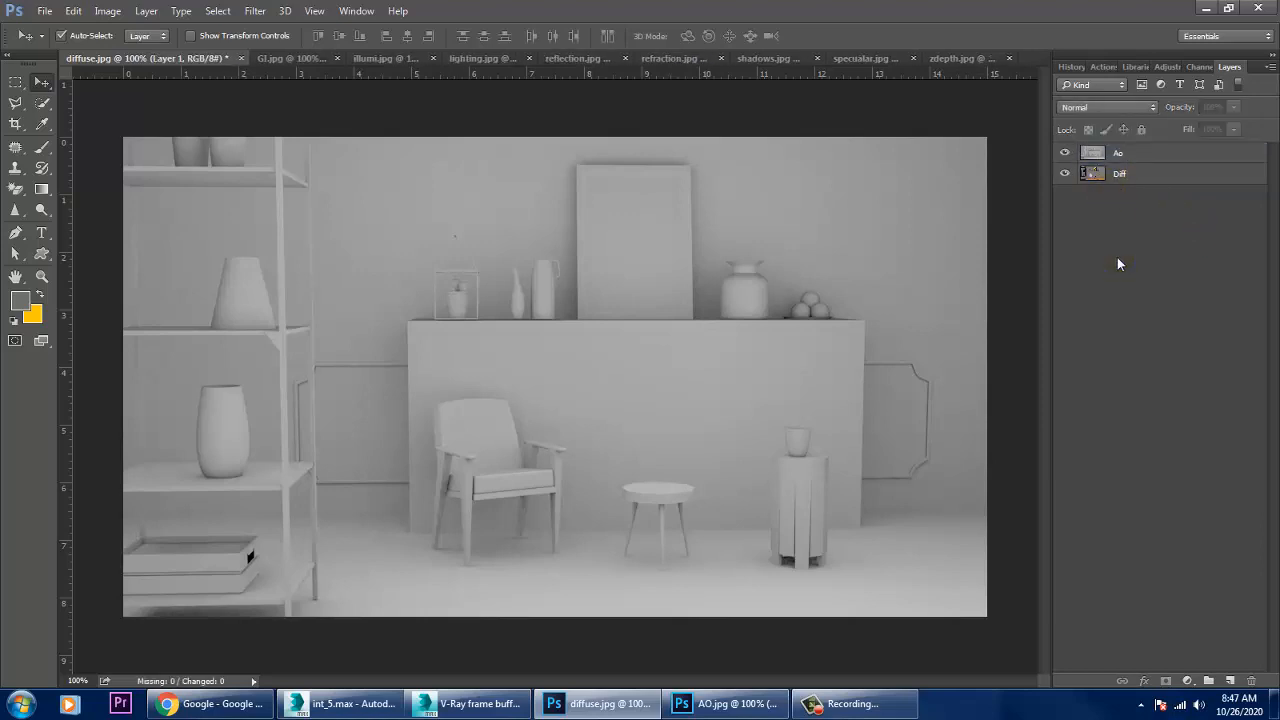
Step: Try the Lighten, Screen, Darken and Multiply blend modes on the Ao layer
left_click(1141, 156)
left_click(1123, 107)
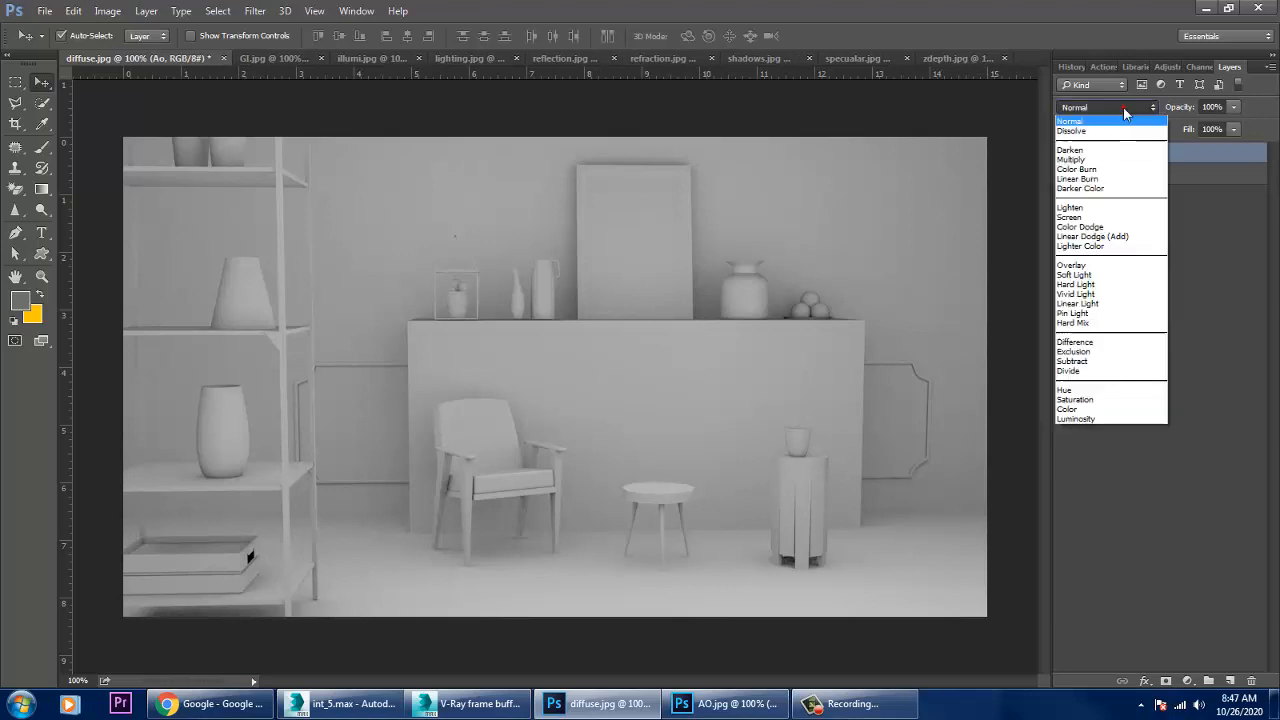
left_click(1101, 206)
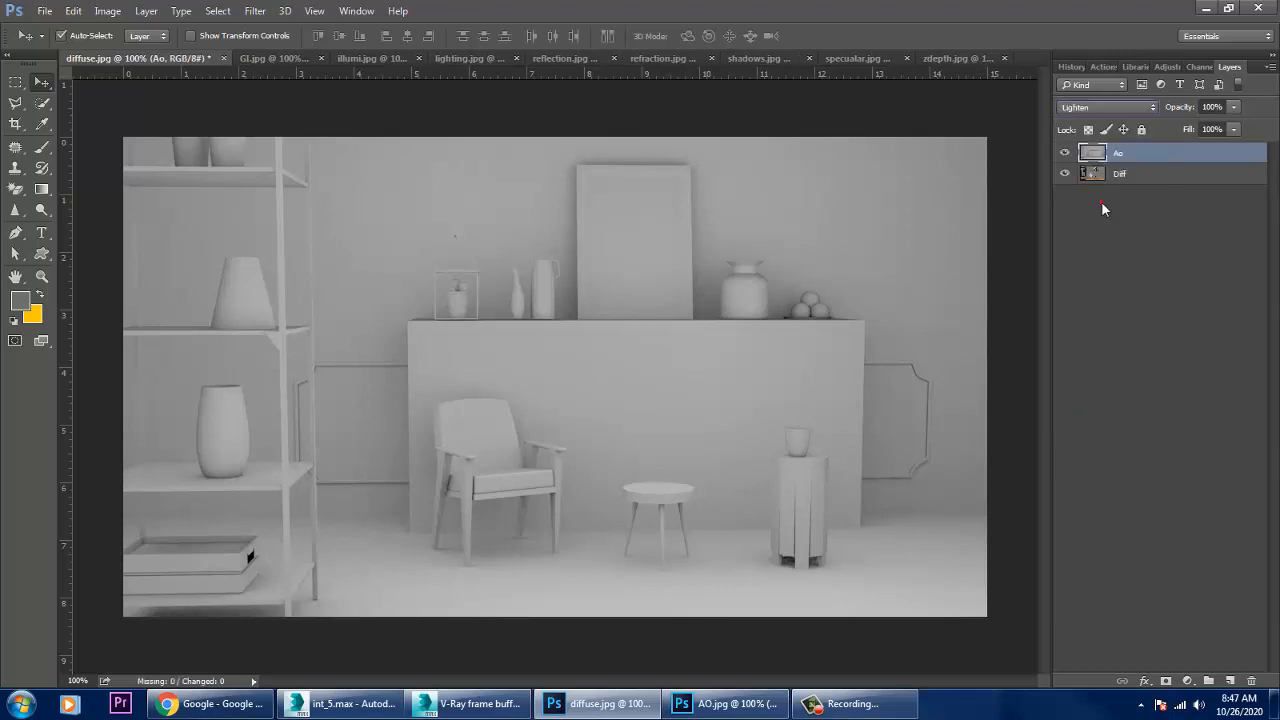
left_click(1104, 108)
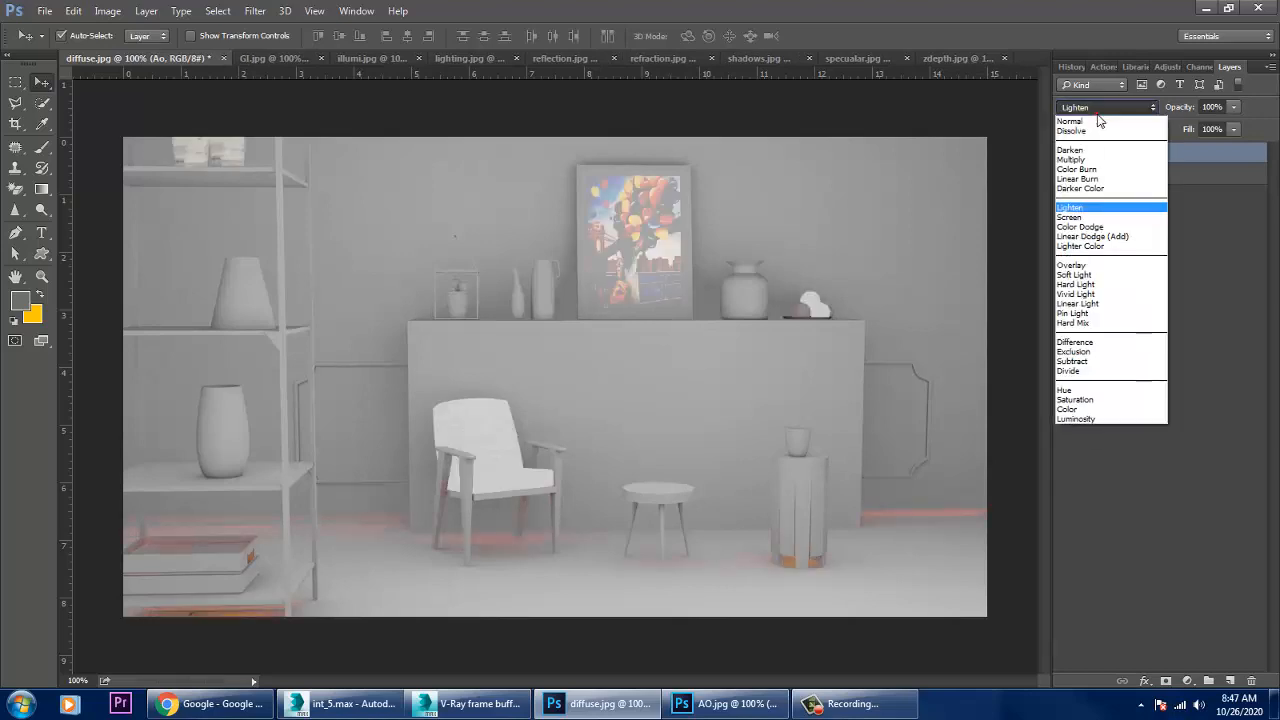
left_click(1091, 216)
left_click(1100, 107)
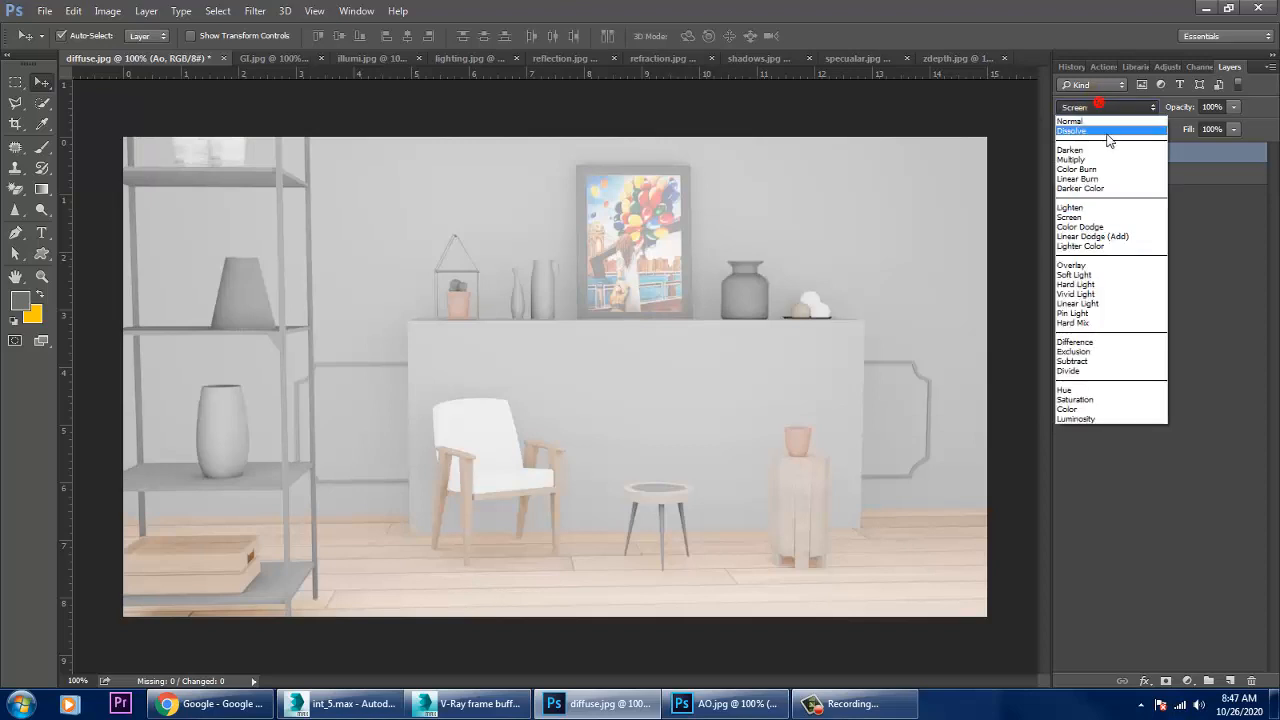
left_click(1104, 123)
key("Down")
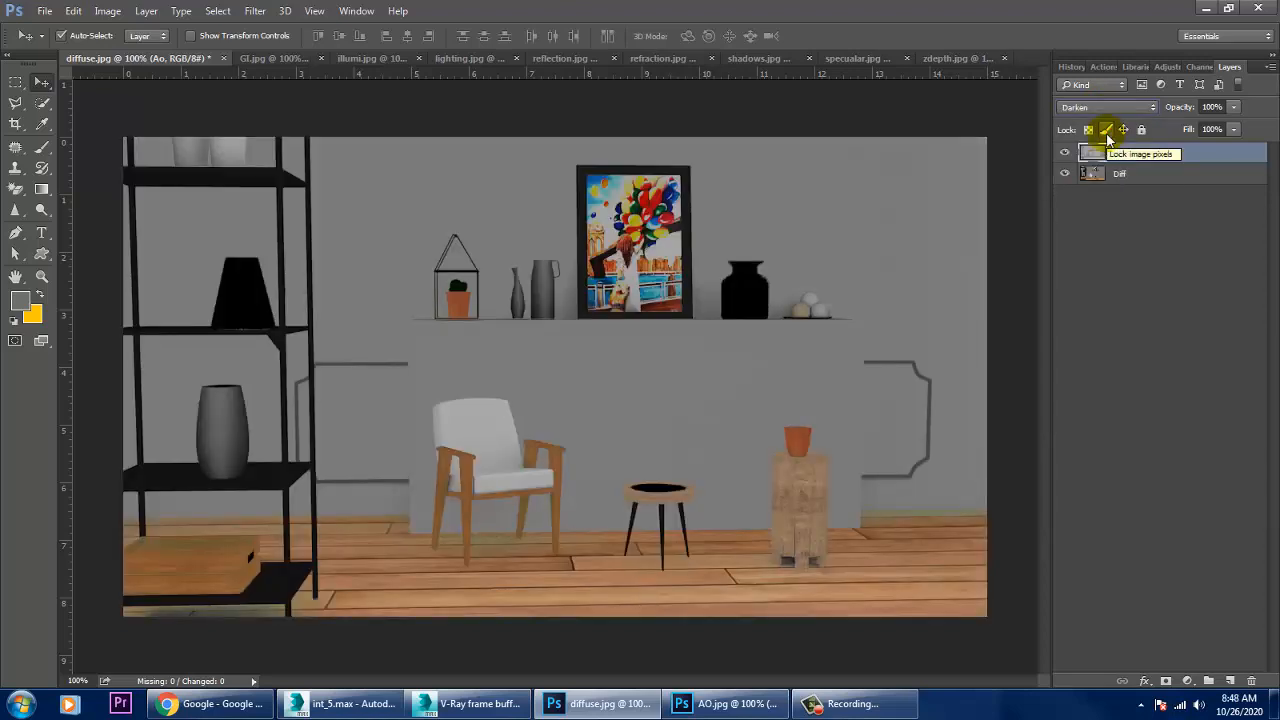
key("Down")
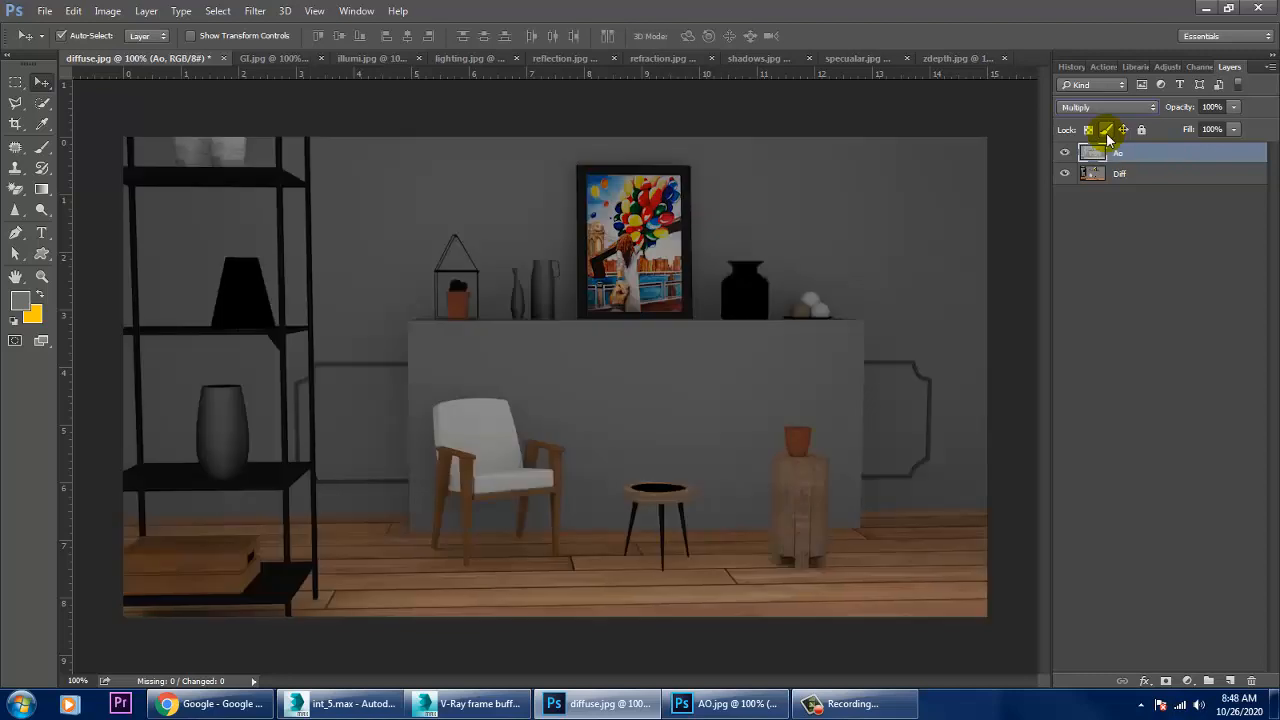
key("Down")
key("Up")
Step: Compare the image with and without the Ao layer in Multiply mode by toggling its visibility
left_click(1064, 158)
left_click(1064, 158)
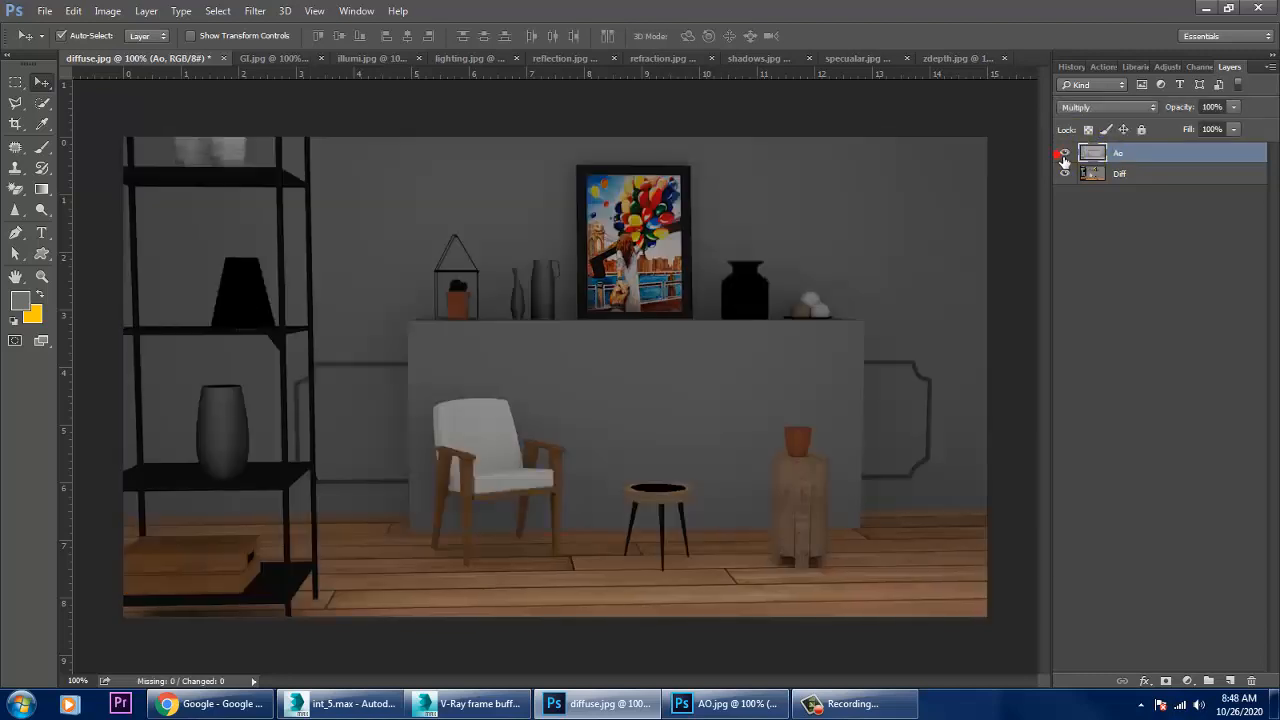
left_click(1064, 158)
left_click(1064, 158)
left_click(1064, 158)
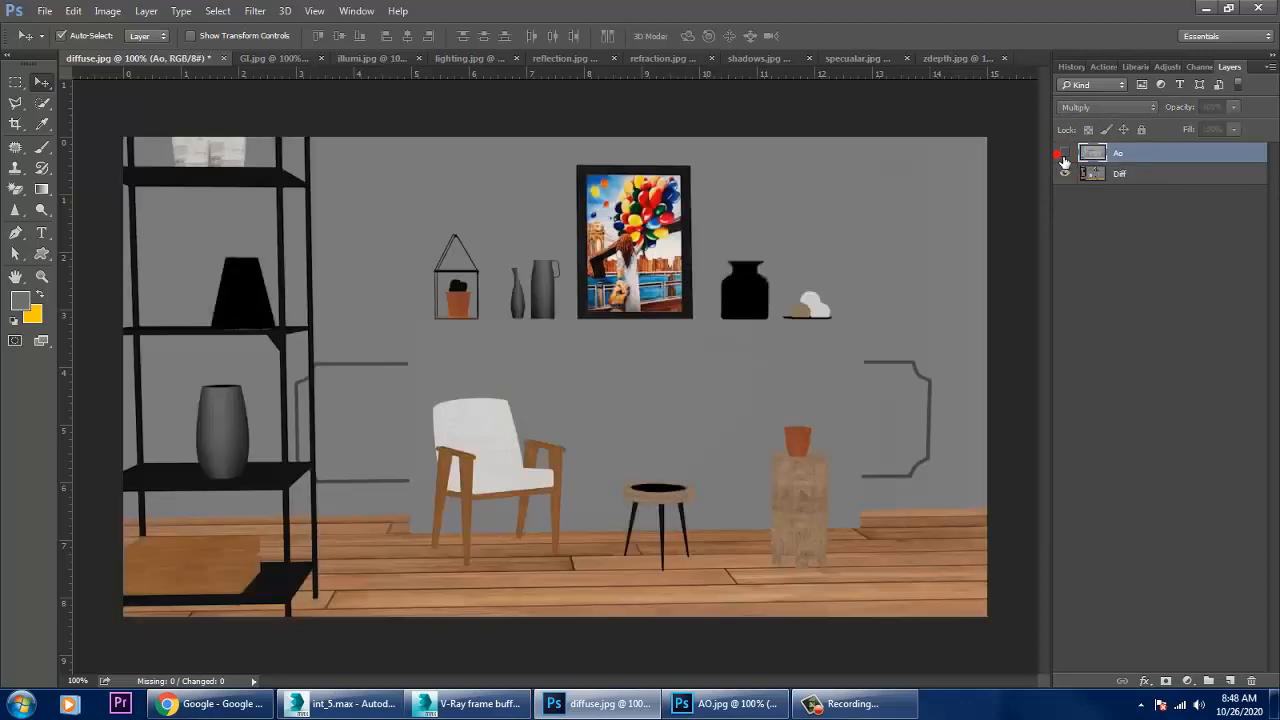
left_click(1064, 158)
left_click(1064, 158)
left_click(1064, 153)
Step: Go through the blend modes from Color Burn onwards and set the Ao layer to Overlay
left_click(1108, 107)
left_click(1100, 171)
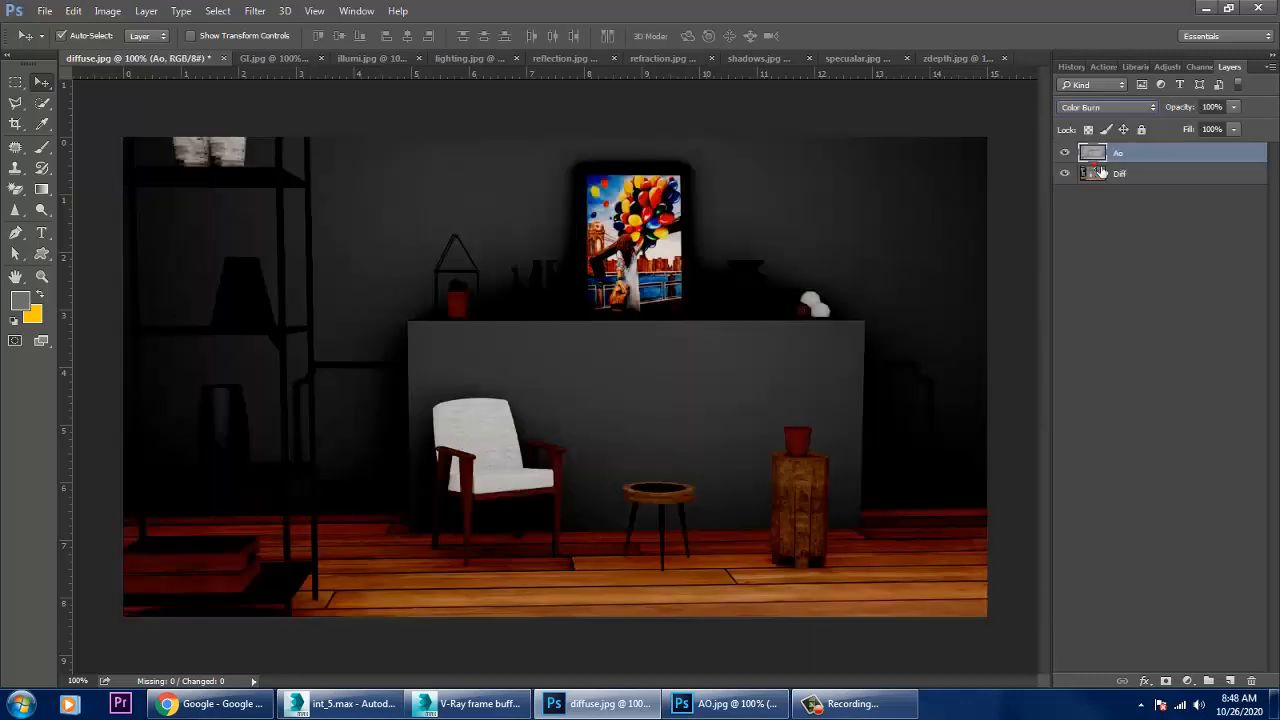
key("Down")
key("Down")
key("Down")
key("Down")
key("Down")
key("Down")
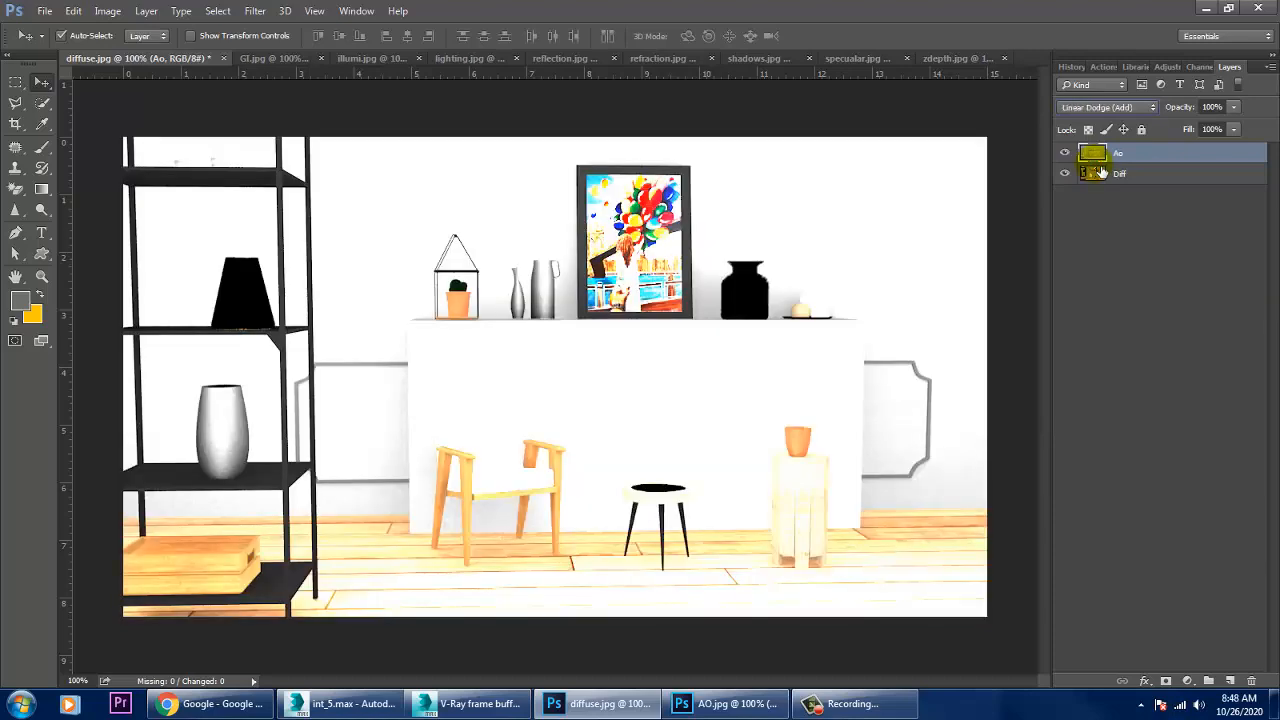
key("Down")
key("Down")
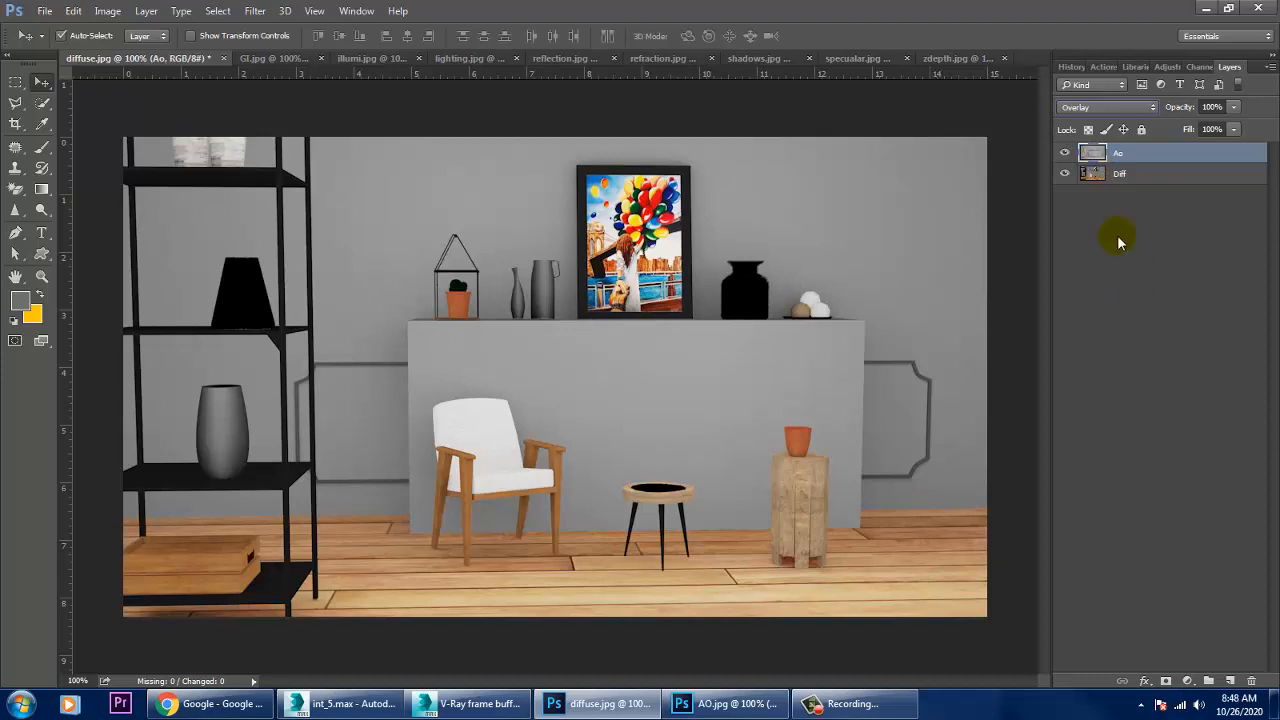
Step: Toggle the Ao layer's visibility to check the effect of the Overlay blend on the diffuse image
left_click(1065, 153)
left_click(1065, 153)
left_click(1065, 153)
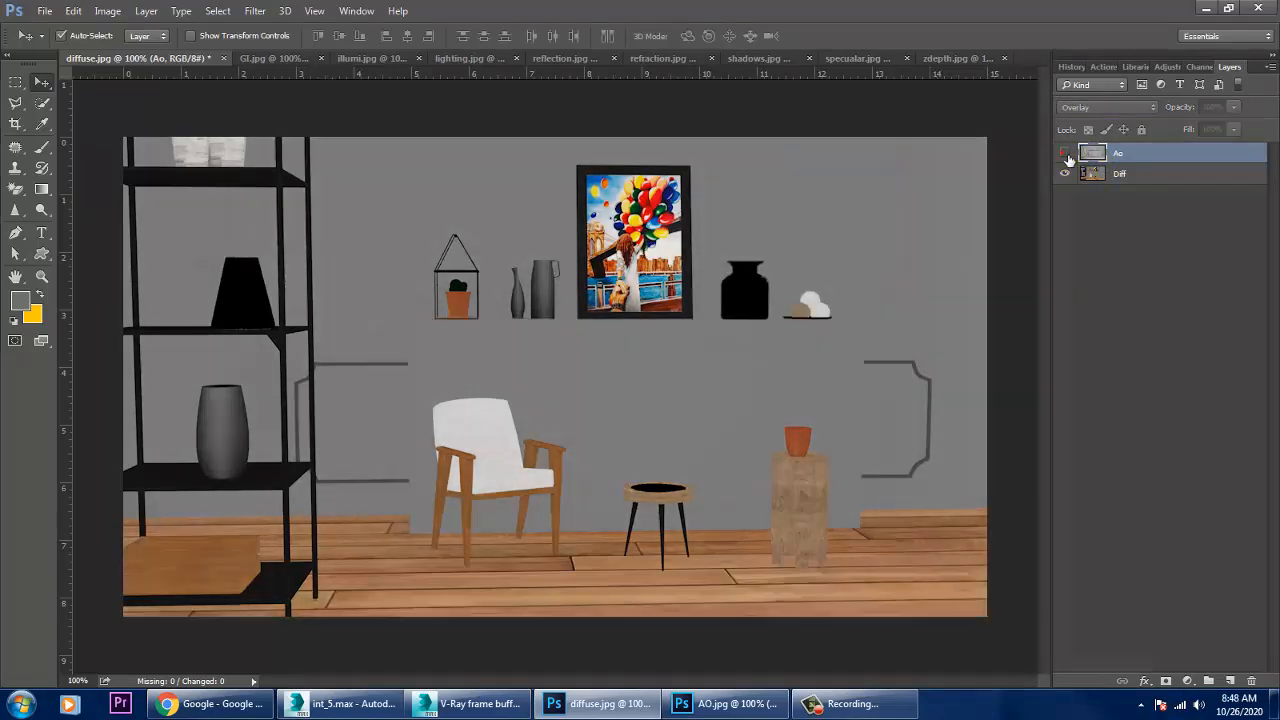
left_click(1066, 156)
left_click(1066, 156)
left_click(1066, 156)
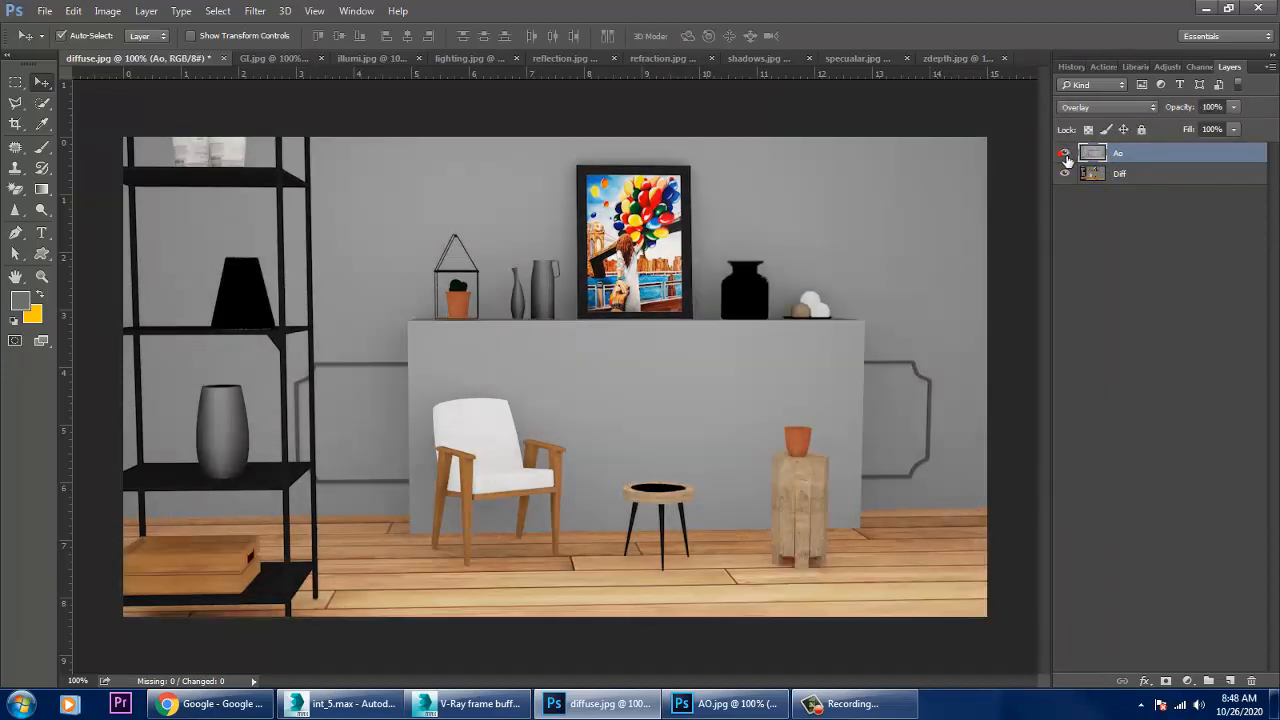
left_click(1066, 156)
left_click(1065, 155)
Step: Copy the reflection.jpg pass into the diffuse document as a new layer and align it with the canvas
left_click_drag(558, 58, 1016, 343)
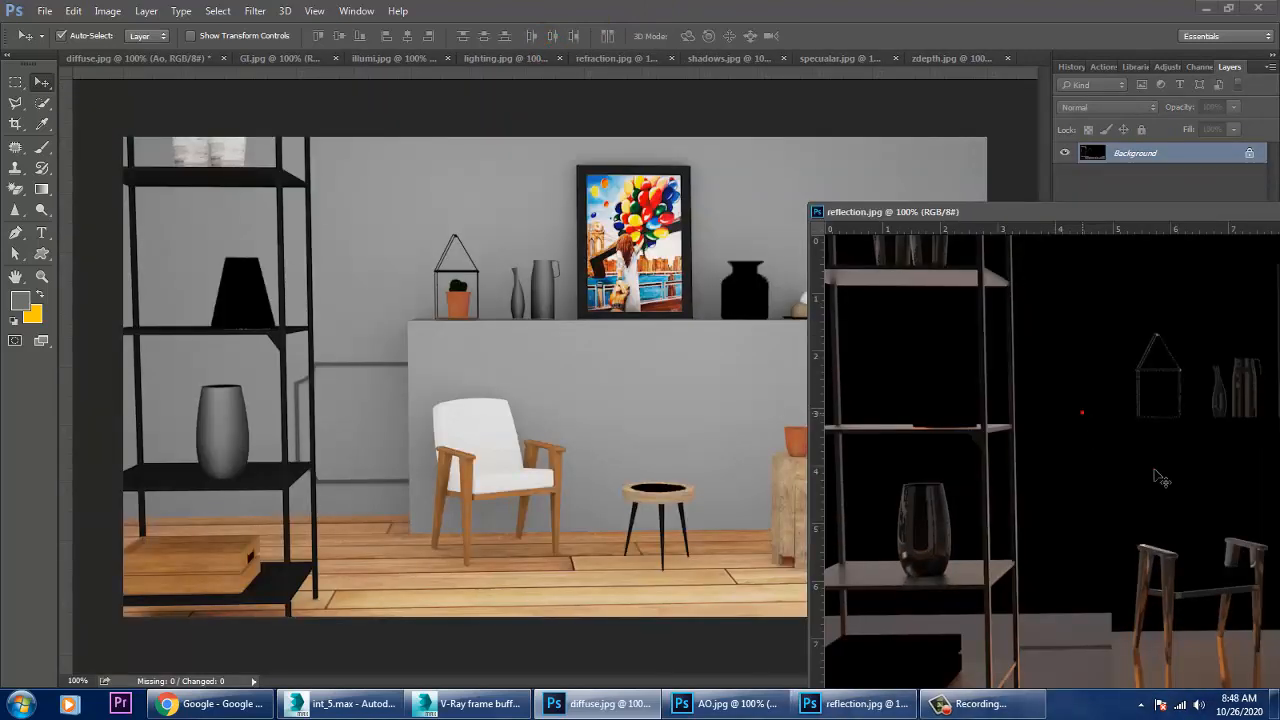
left_click_drag(1160, 478, 540, 378)
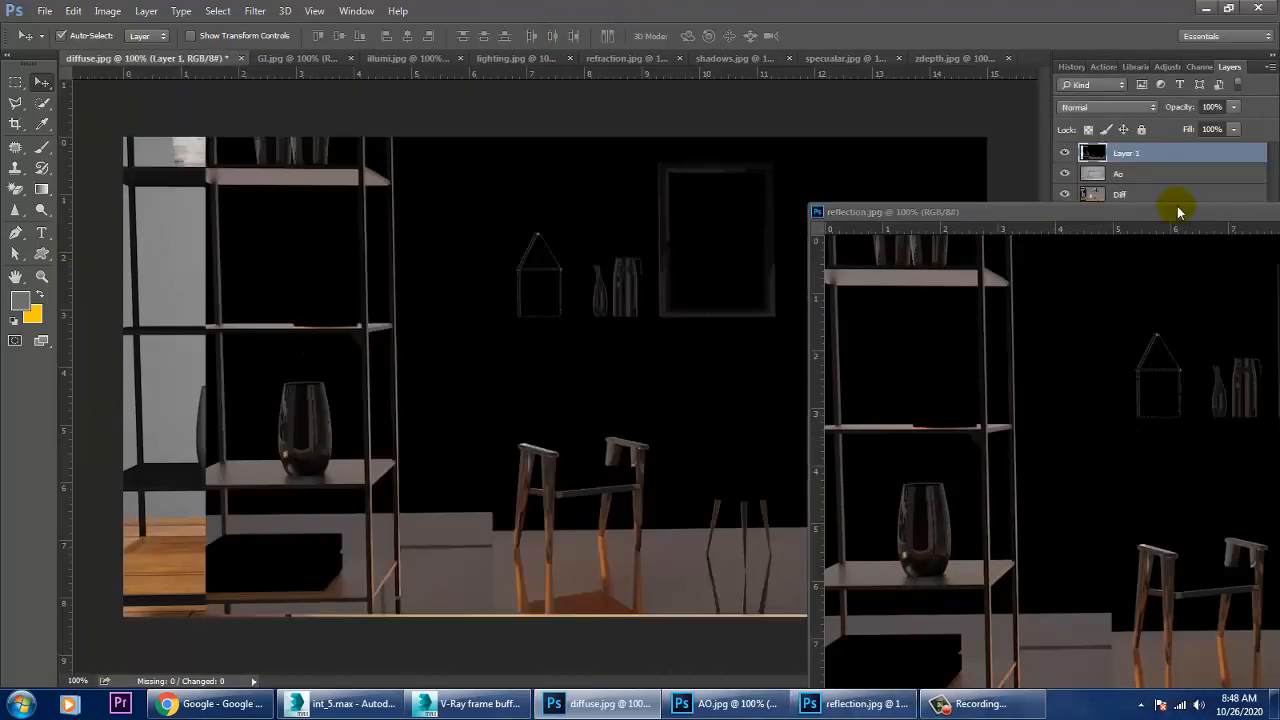
left_click_drag(1177, 206, 957, 229)
left_click(1169, 209)
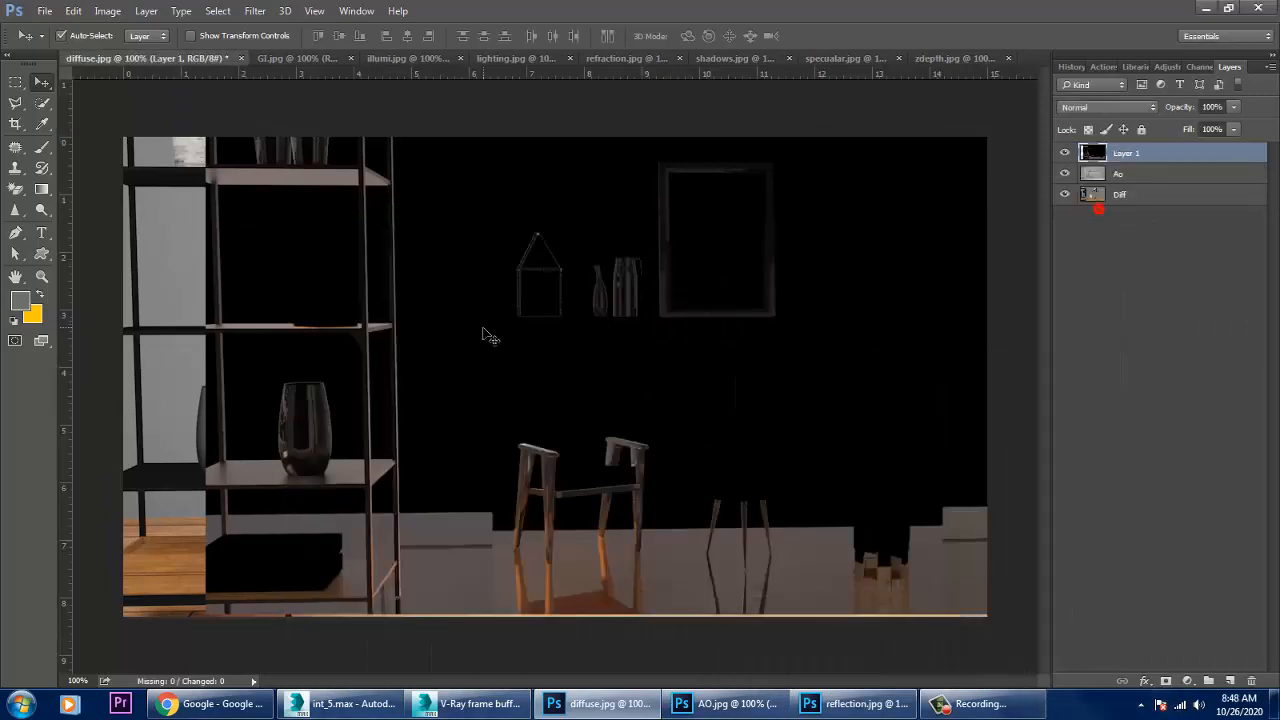
left_click_drag(484, 334, 400, 334)
left_click(1080, 134)
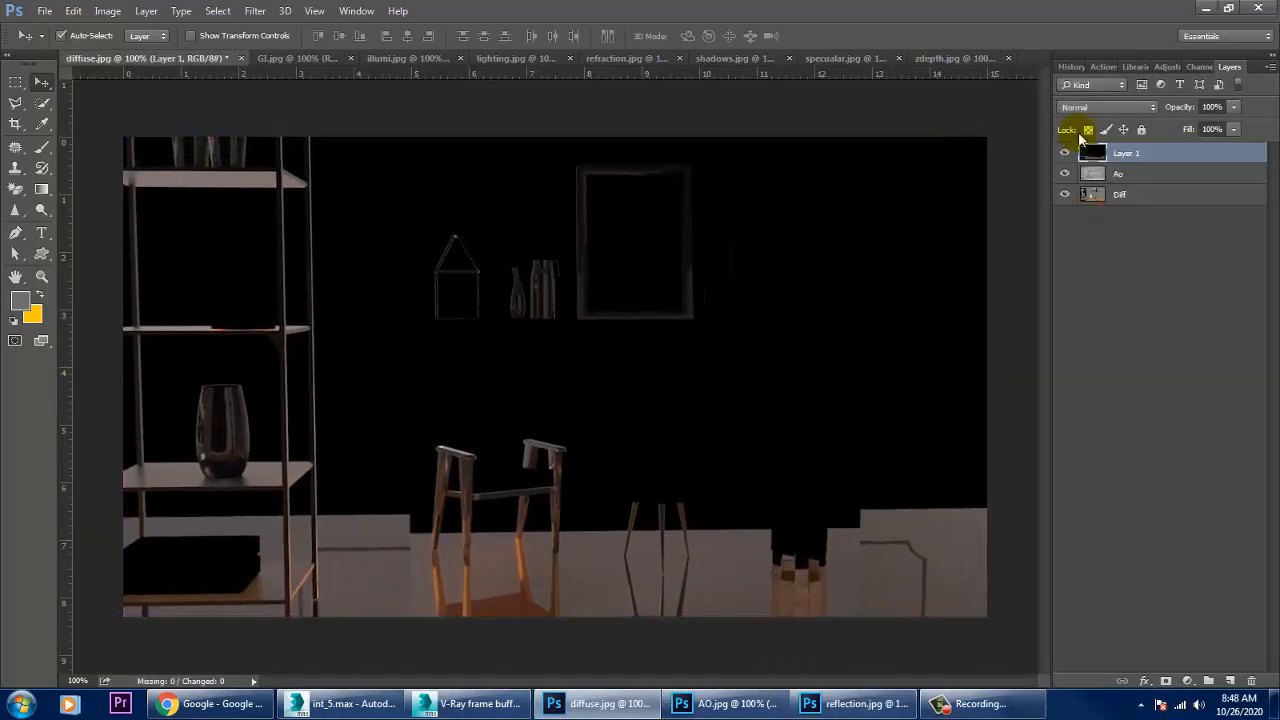
Step: Rename the reflection layer reflec and set its blend mode to Screen
double_click(1126, 153)
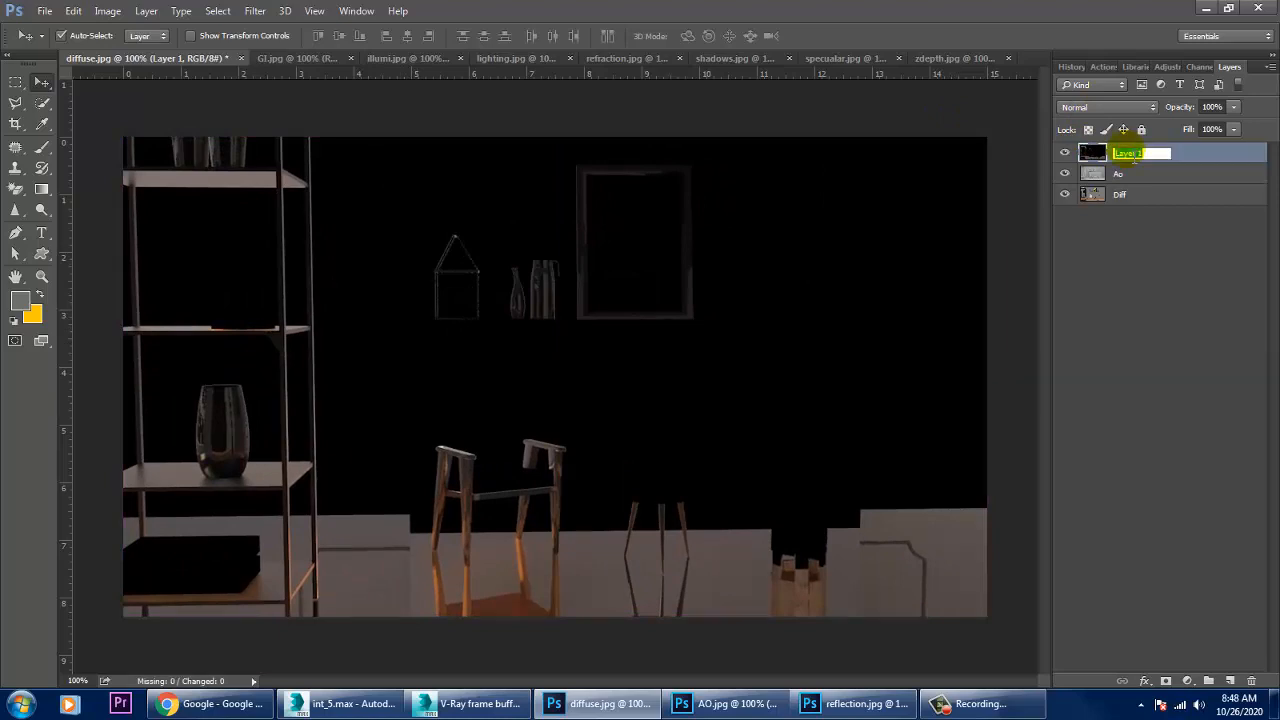
type("reflec")
key("Return")
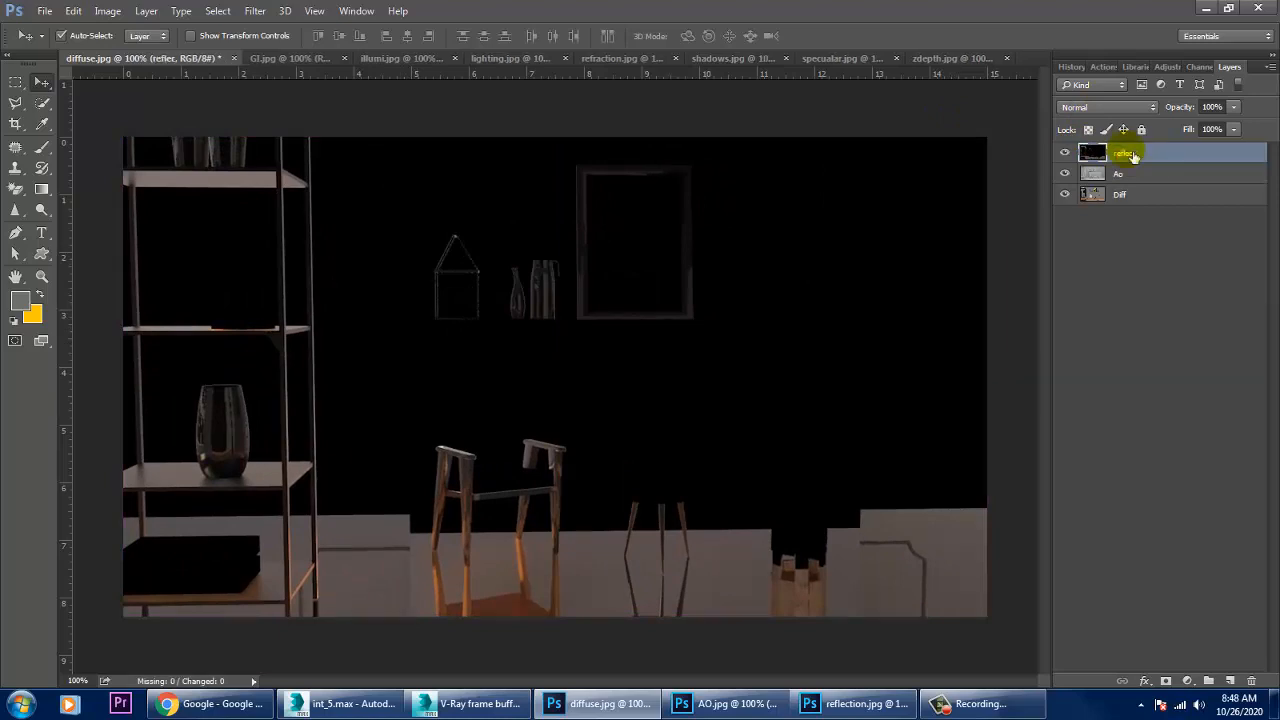
left_click(1107, 107)
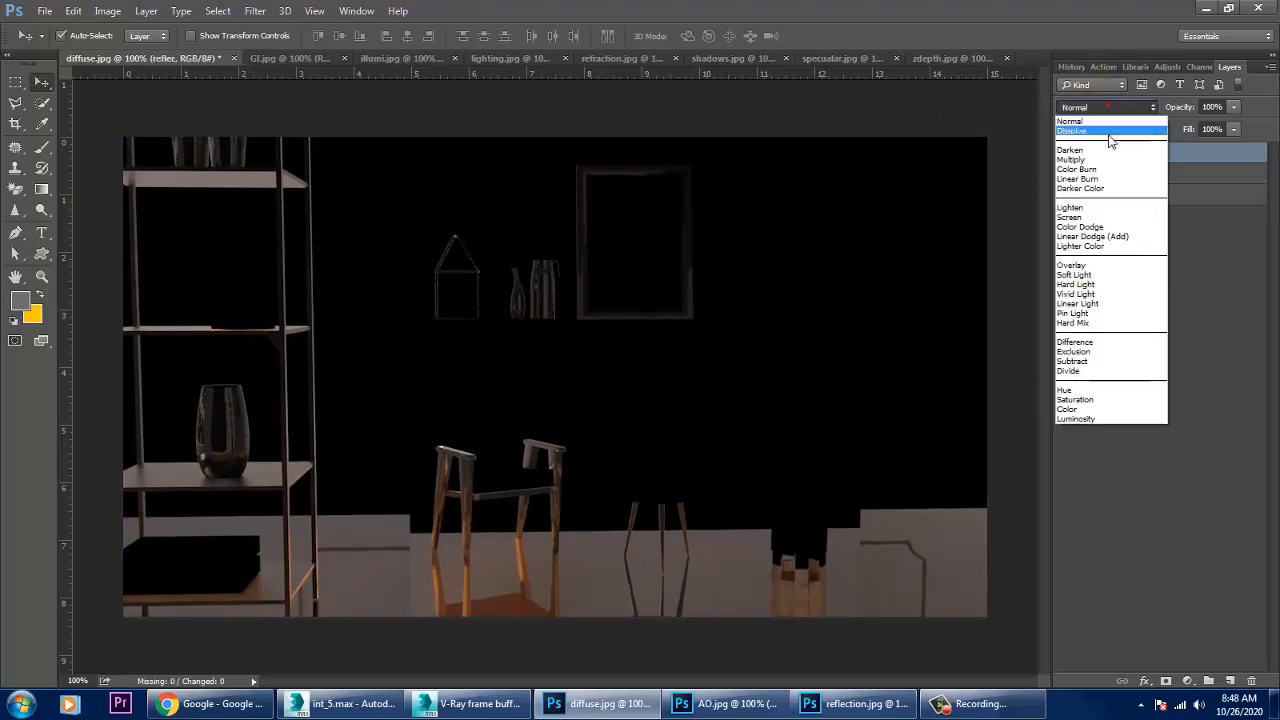
left_click(1086, 217)
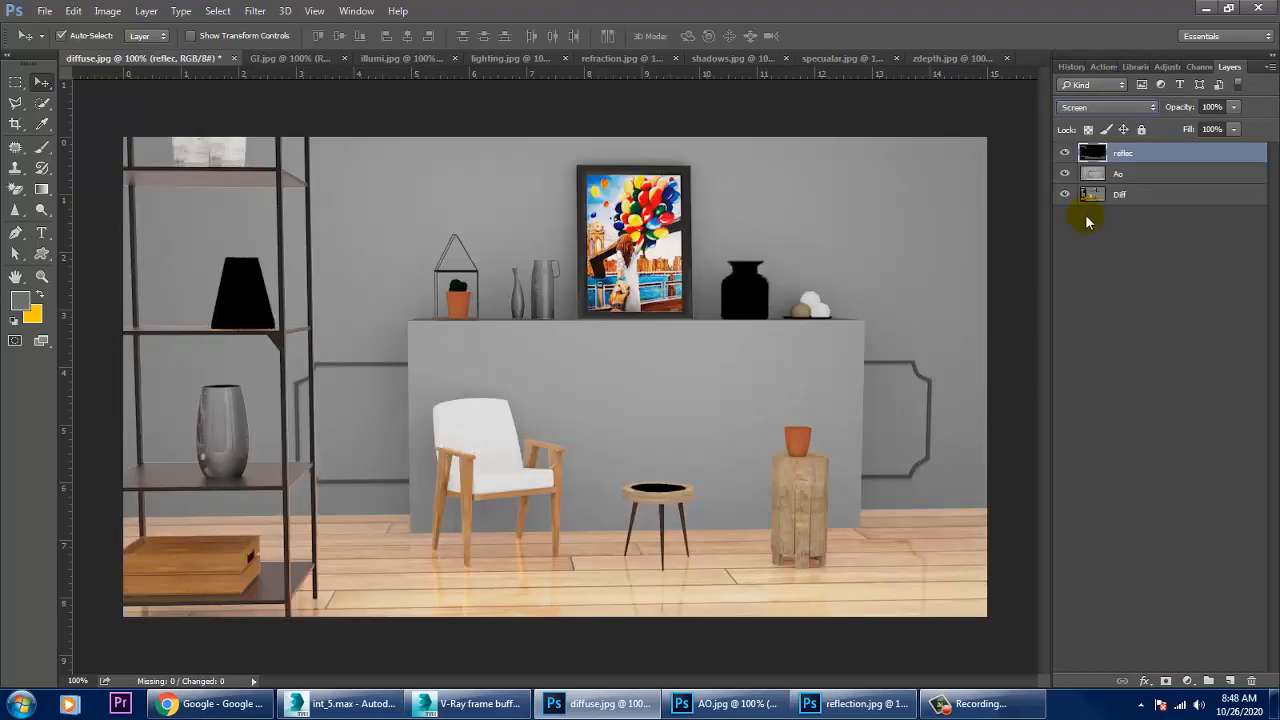
Step: Compare the image with and without the reflec layer by toggling its visibility
left_click(1066, 154)
left_click(1066, 154)
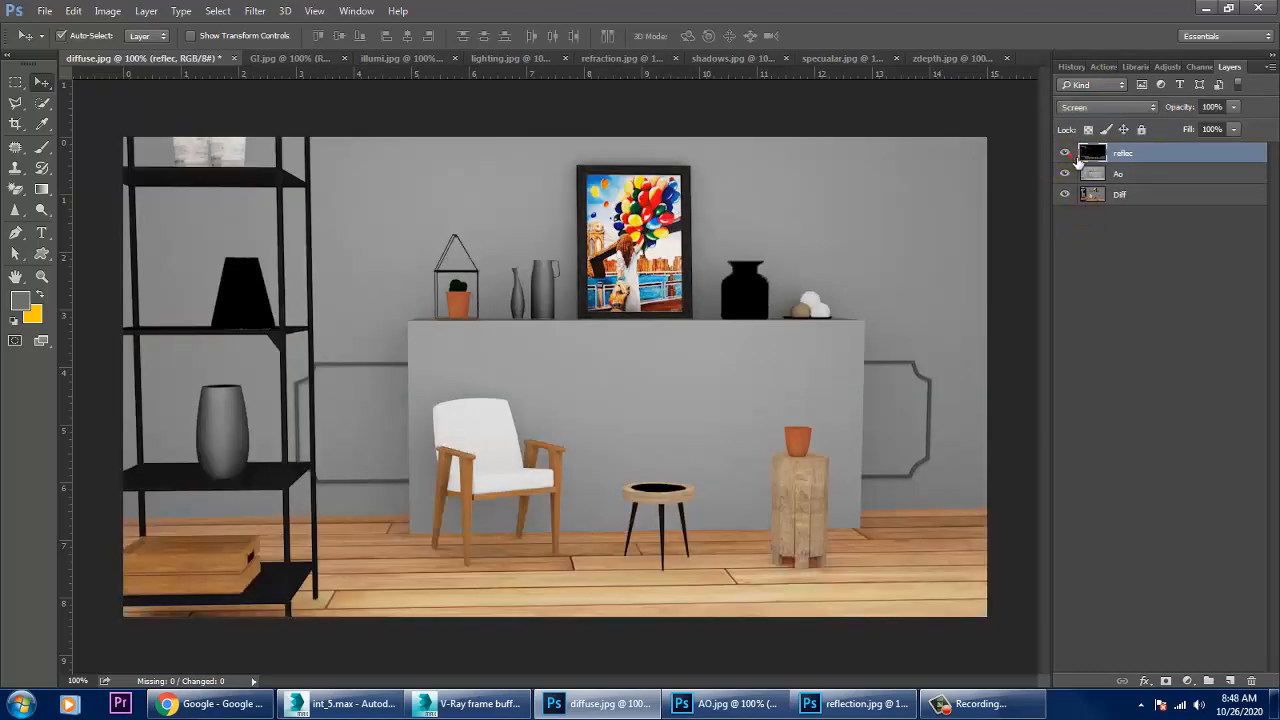
left_click(1066, 154)
left_click(1076, 158)
left_click(1076, 158)
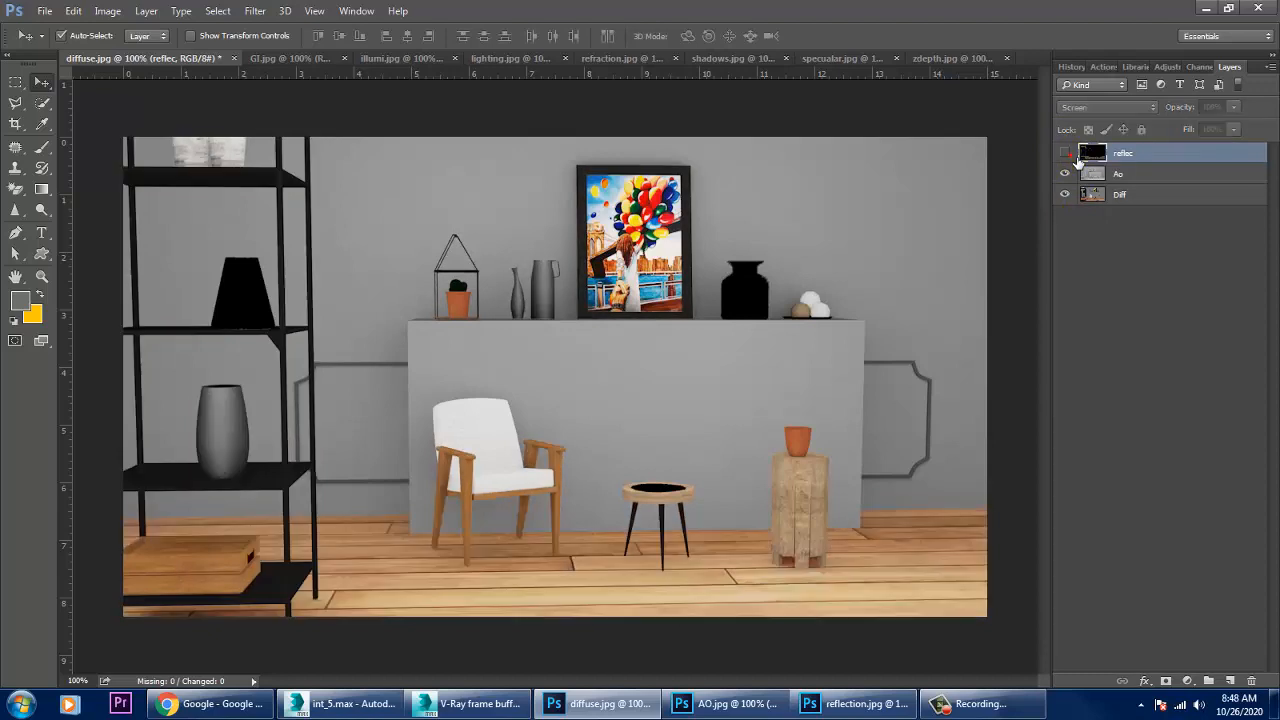
left_click(1076, 158)
left_click(1066, 155)
left_click(1066, 155)
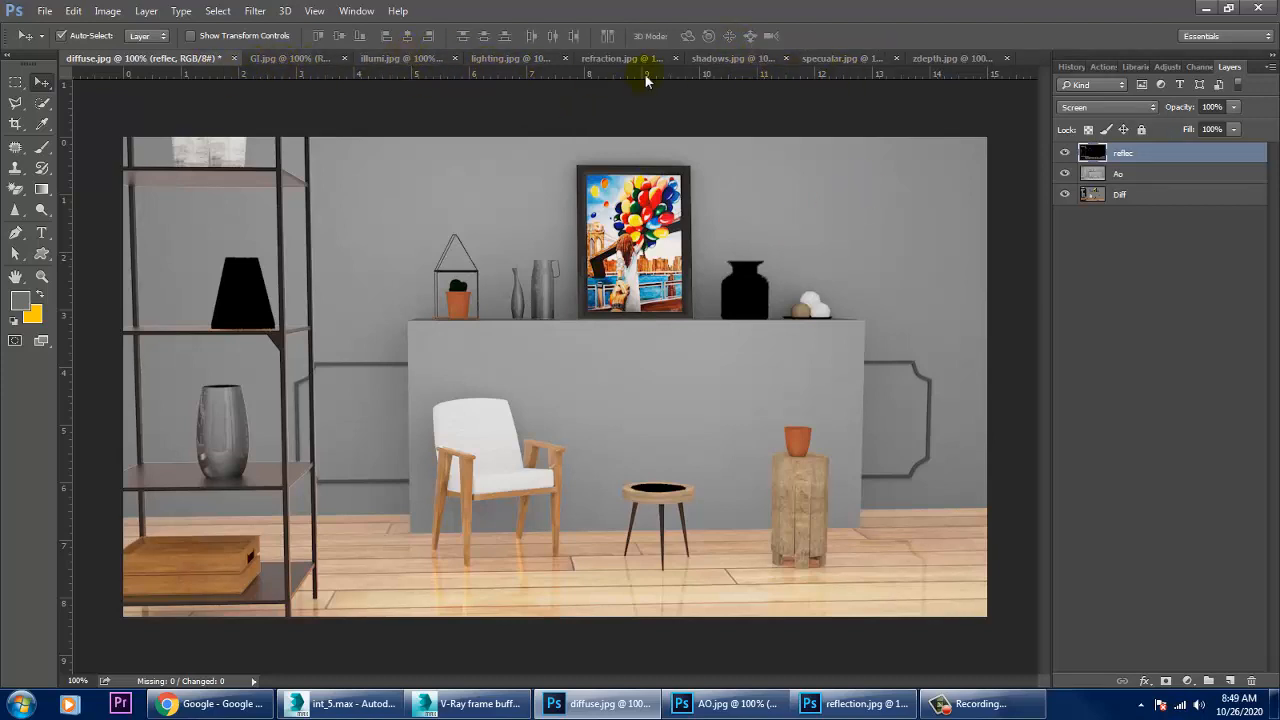
Step: Copy the refraction.jpg pass into the diffuse document as the top layer and align it with the canvas
left_click_drag(599, 62, 840, 222)
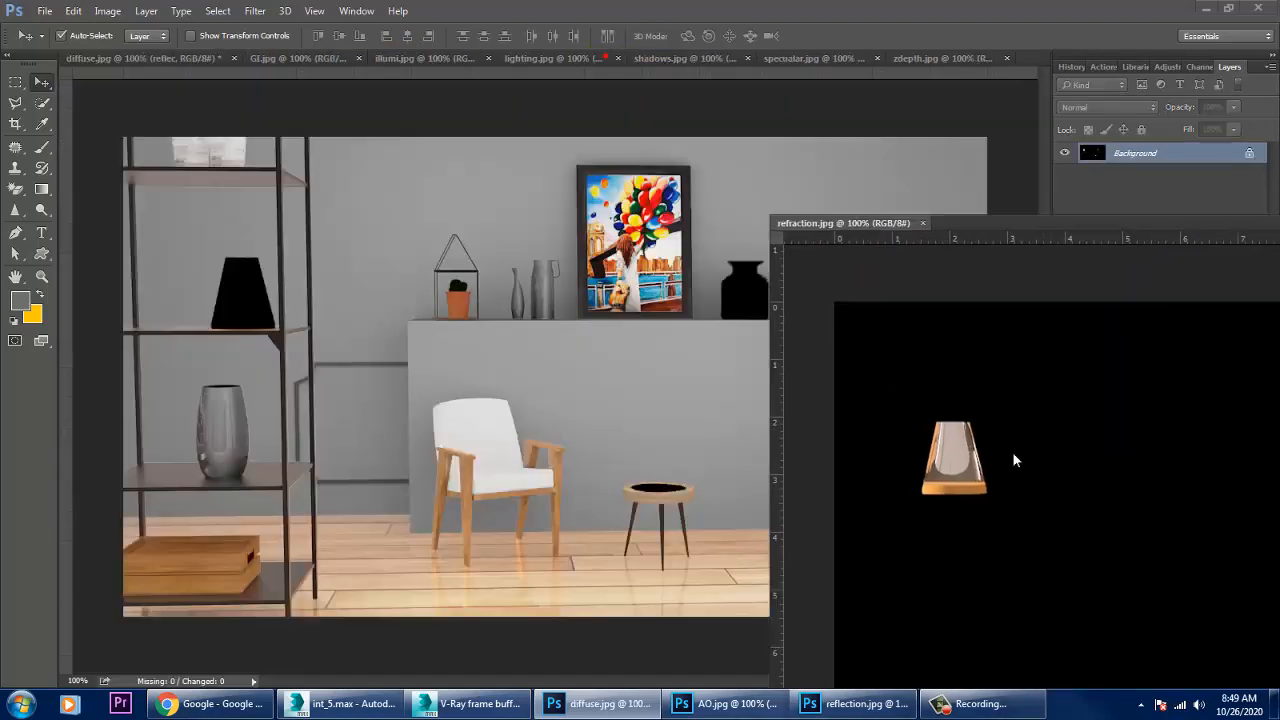
left_click_drag(1100, 455, 421, 315)
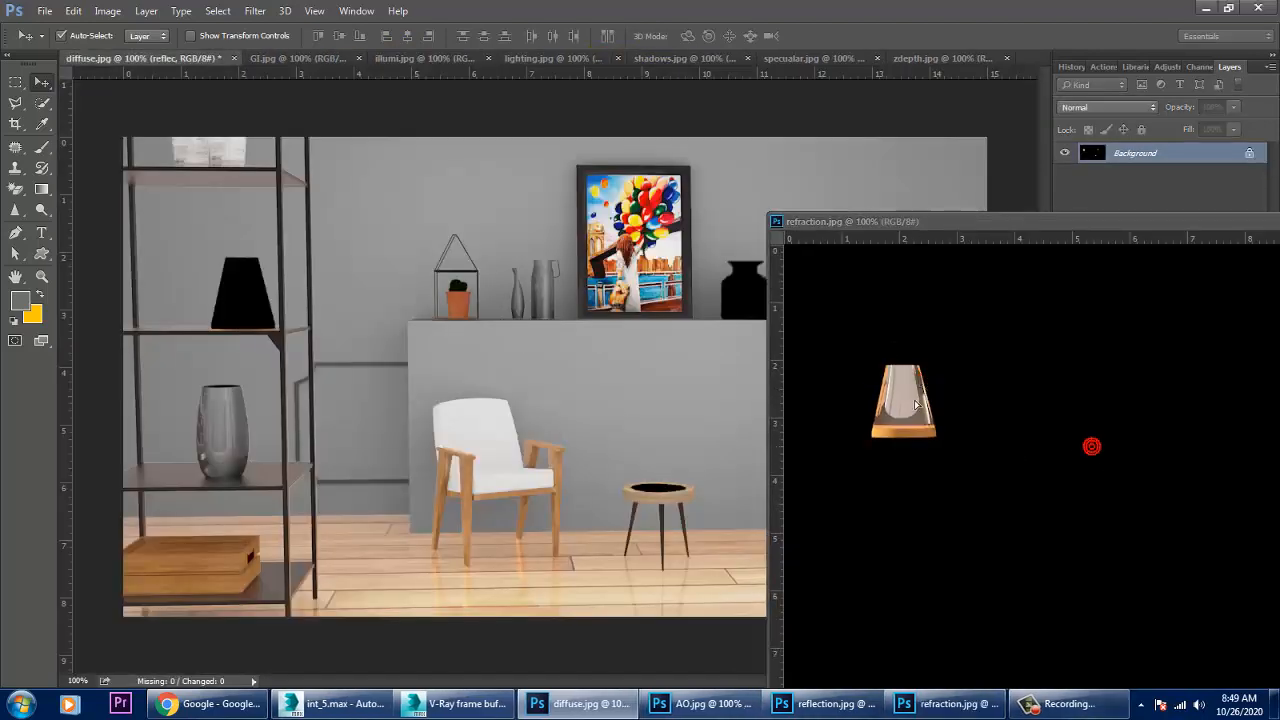
left_click_drag(1161, 222, 933, 231)
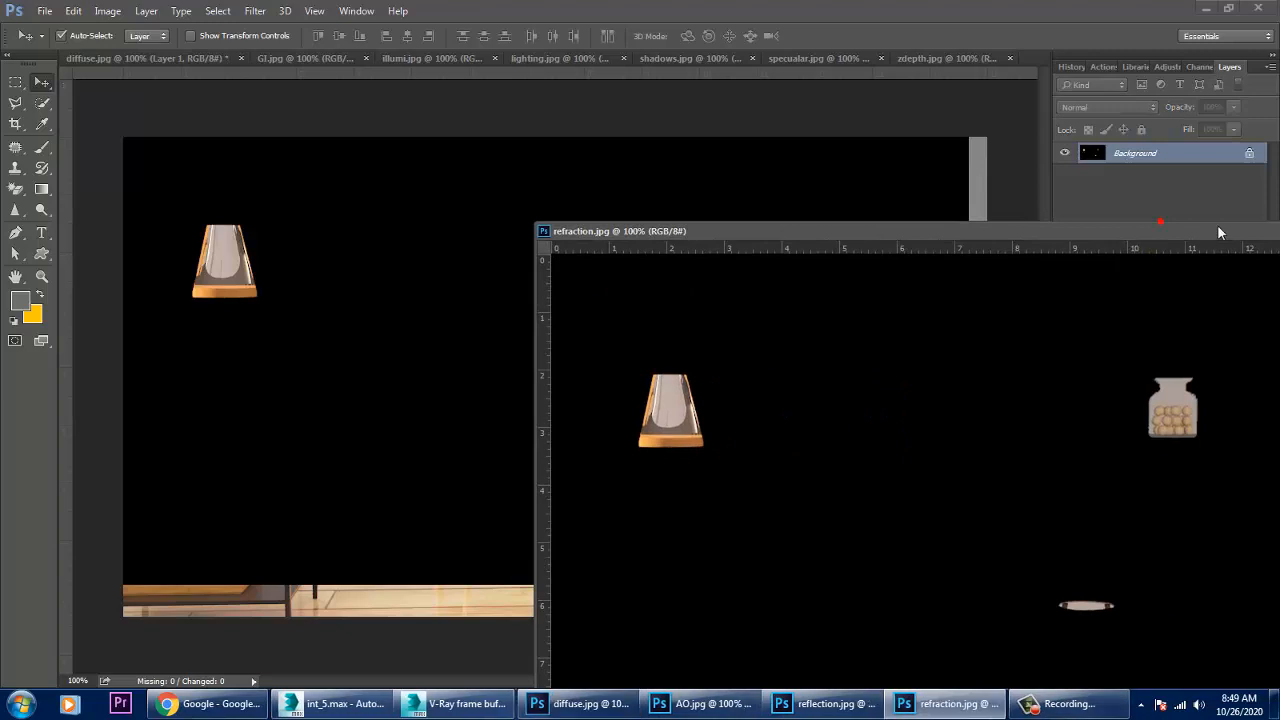
left_click_drag(1215, 225, 931, 237)
left_click(1071, 243)
left_click_drag(600, 343, 567, 374)
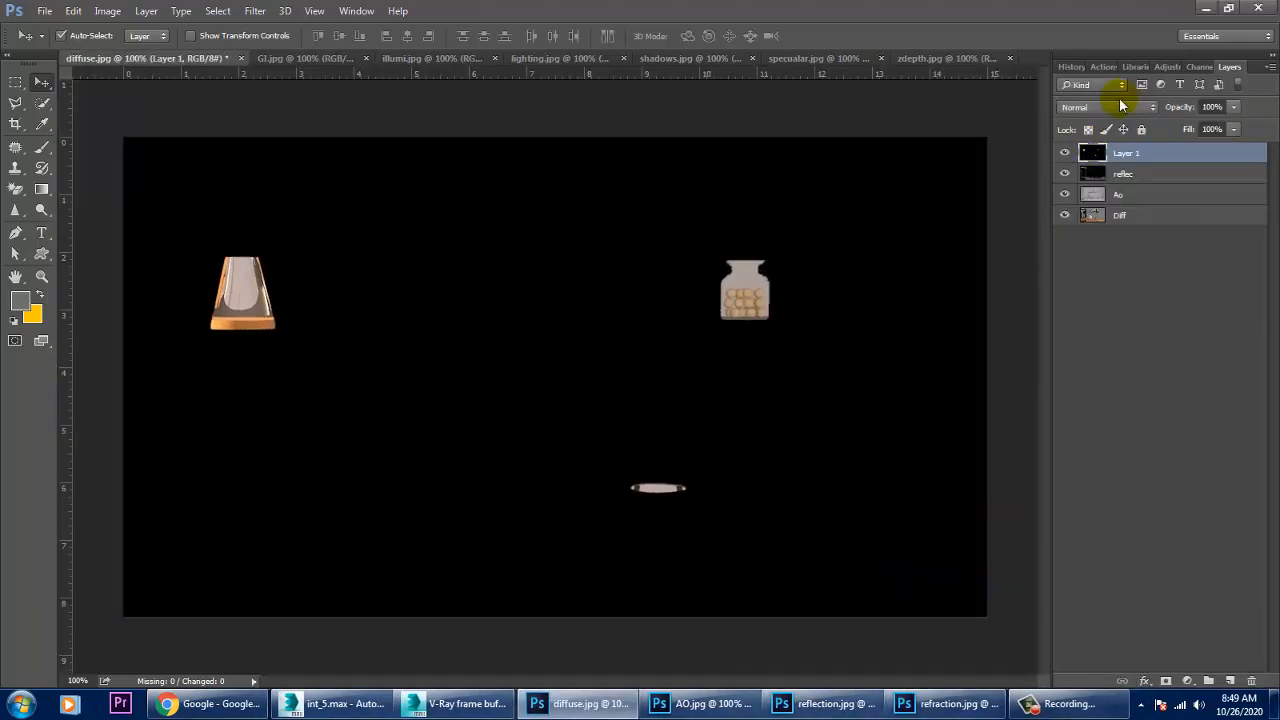
Step: Go through the darkening and lightening blend modes on the refraction layer and set it to Screen
left_click(1114, 108)
left_click(1108, 132)
key("Down")
key("Down")
key("Down")
key("Down")
key("Down")
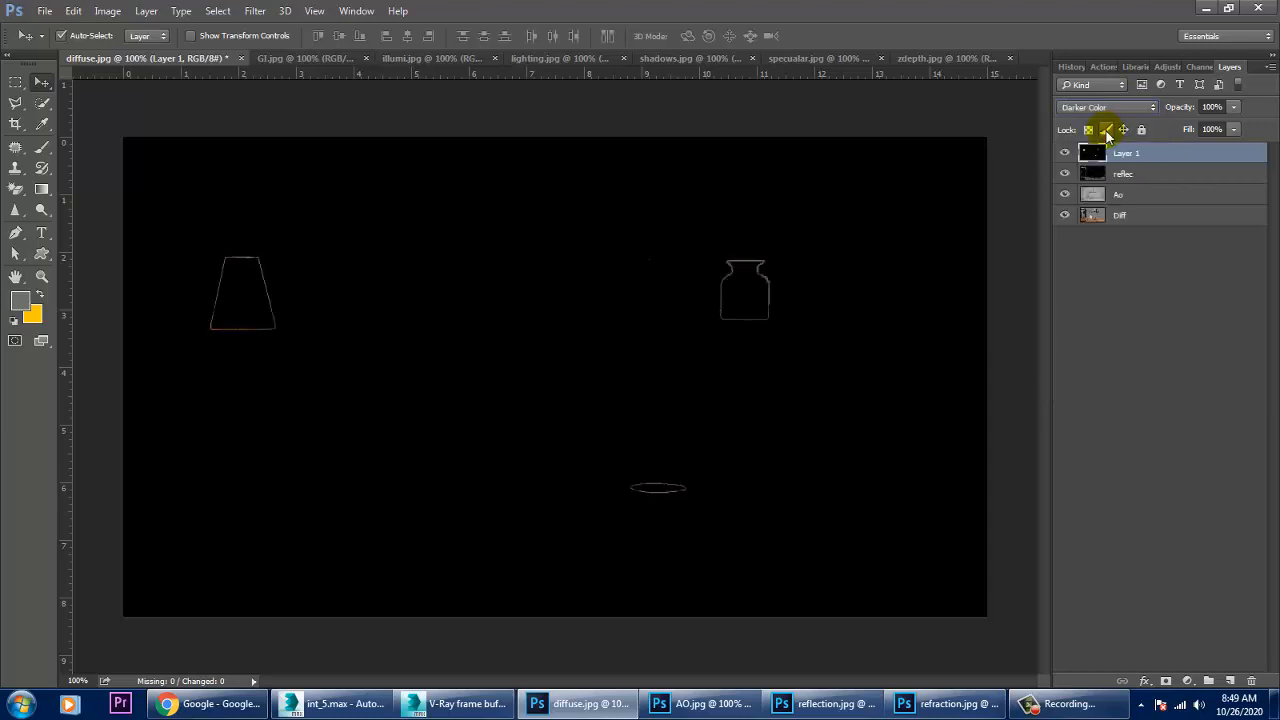
key("Down")
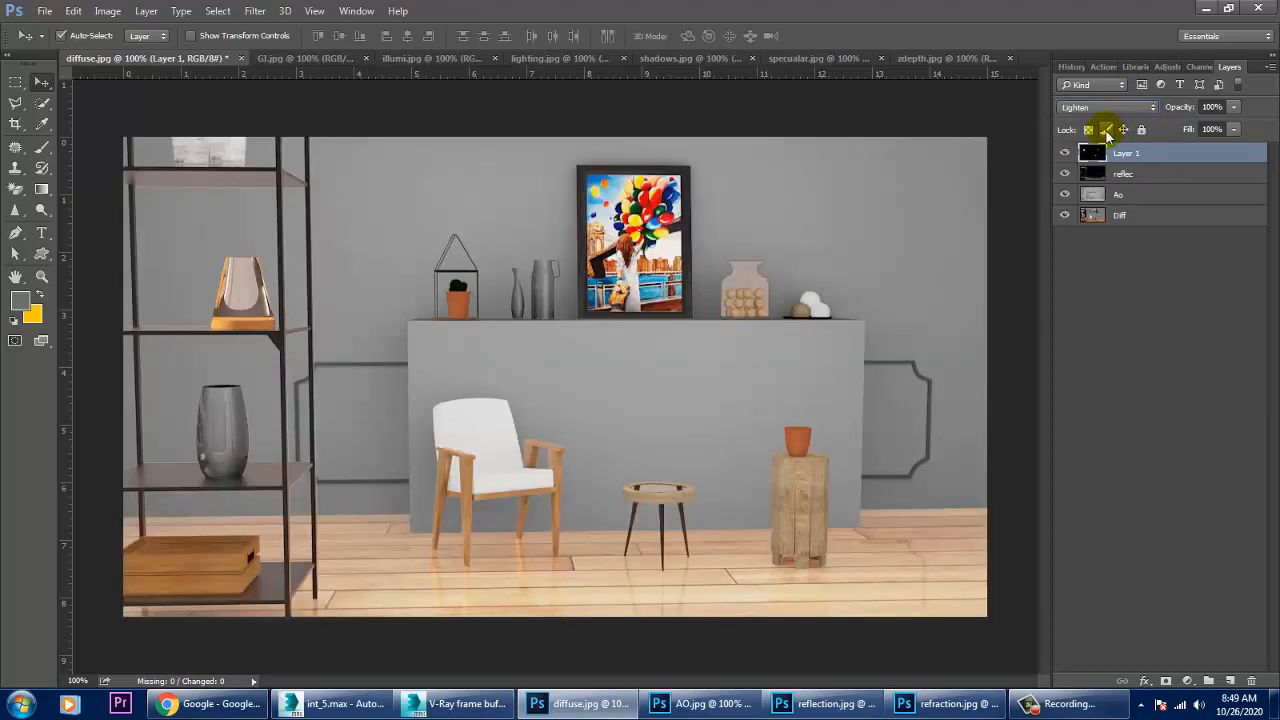
key("Down")
key("Down")
key("Down")
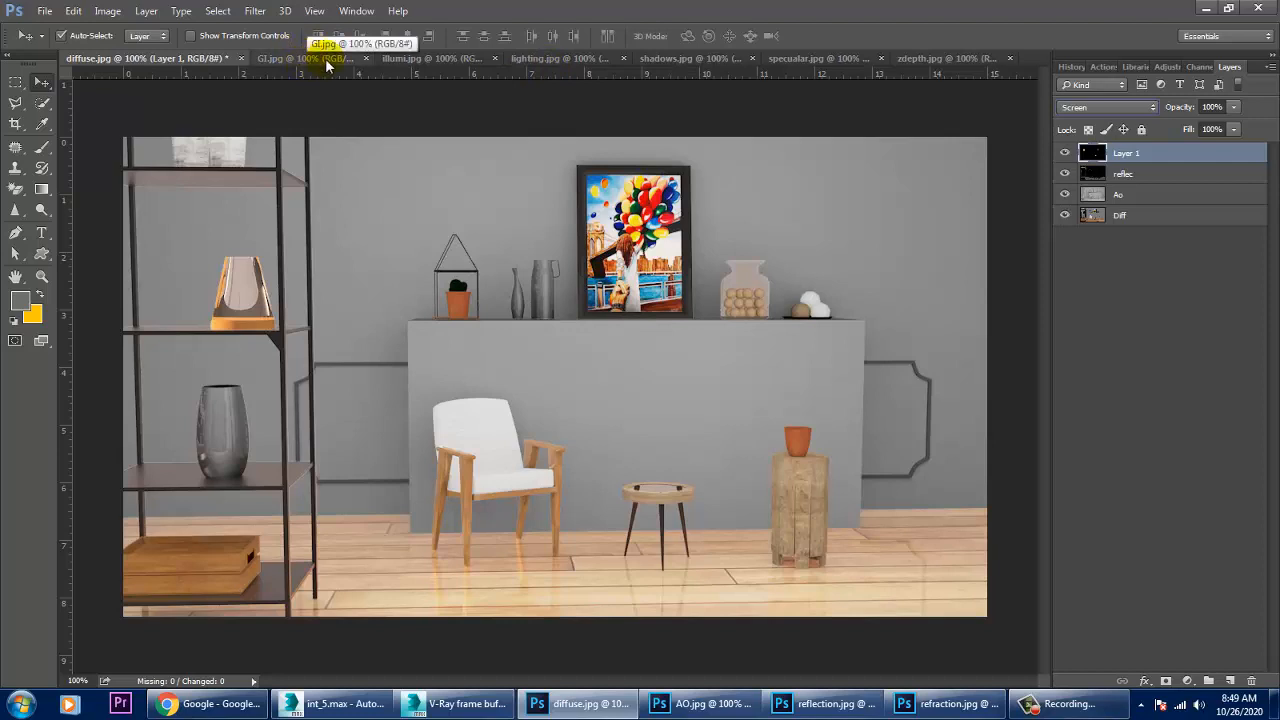
Step: Copy the specualar.jpg pass into the diffuse document as the top layer and align it with the canvas
left_click(814, 56)
left_click_drag(814, 56, 983, 263)
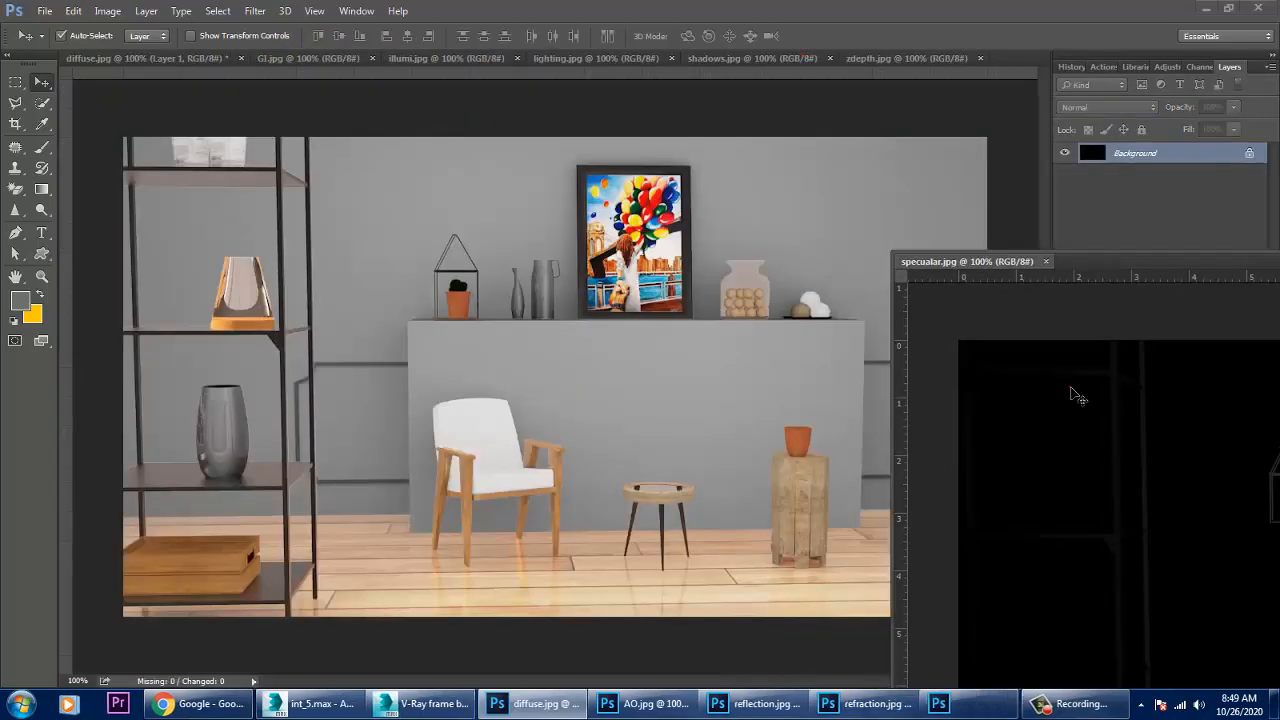
left_click_drag(1138, 457, 560, 330)
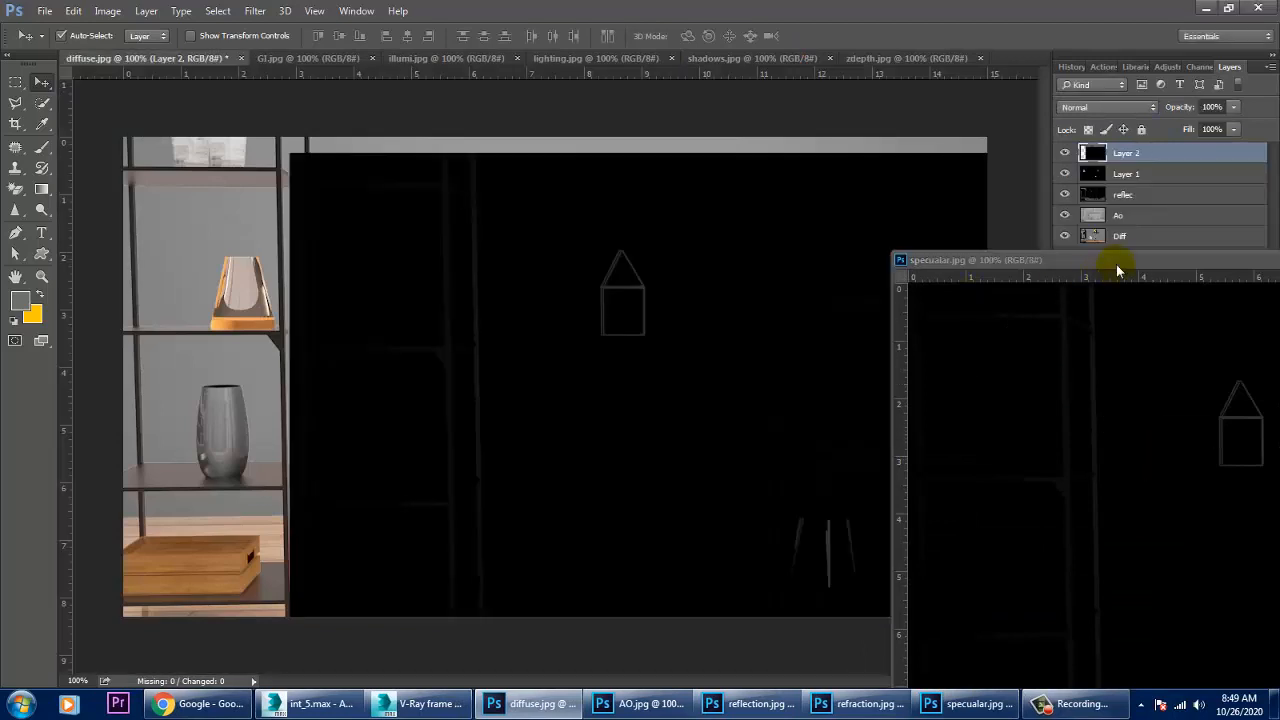
left_click_drag(1116, 264, 677, 239)
left_click_drag(1112, 245, 895, 233)
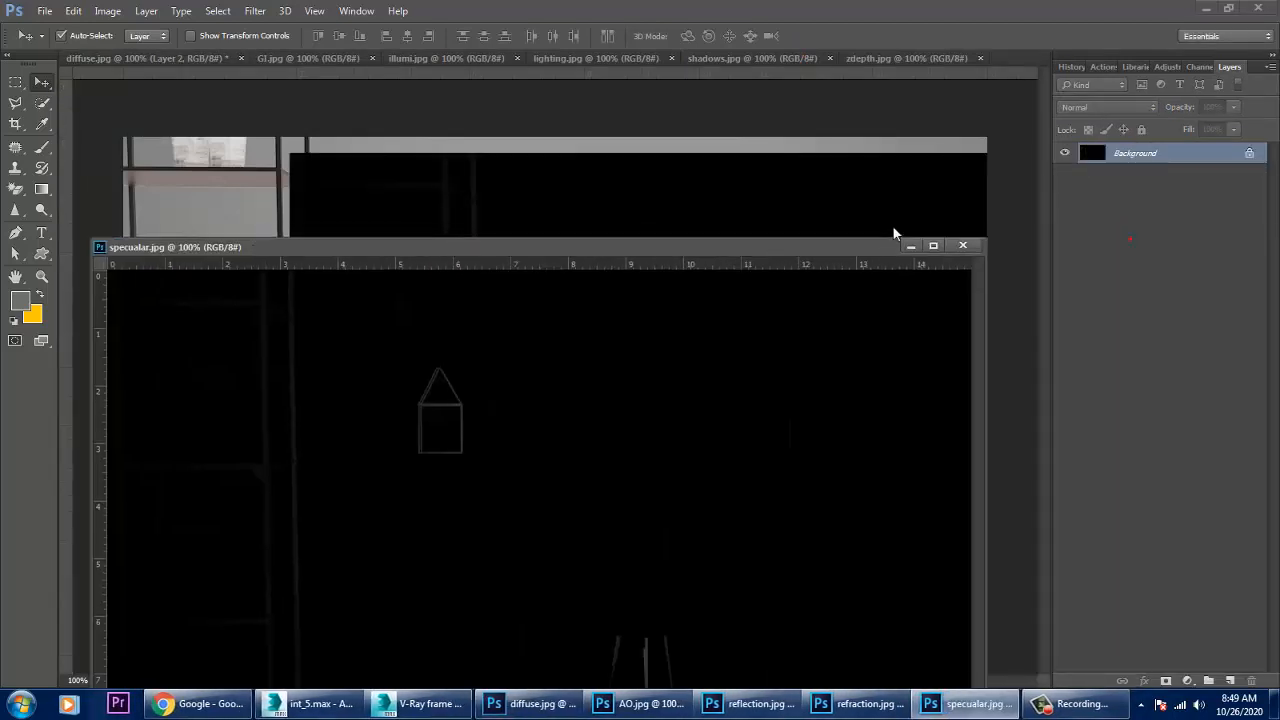
left_click(909, 246)
left_click_drag(666, 306, 460, 298)
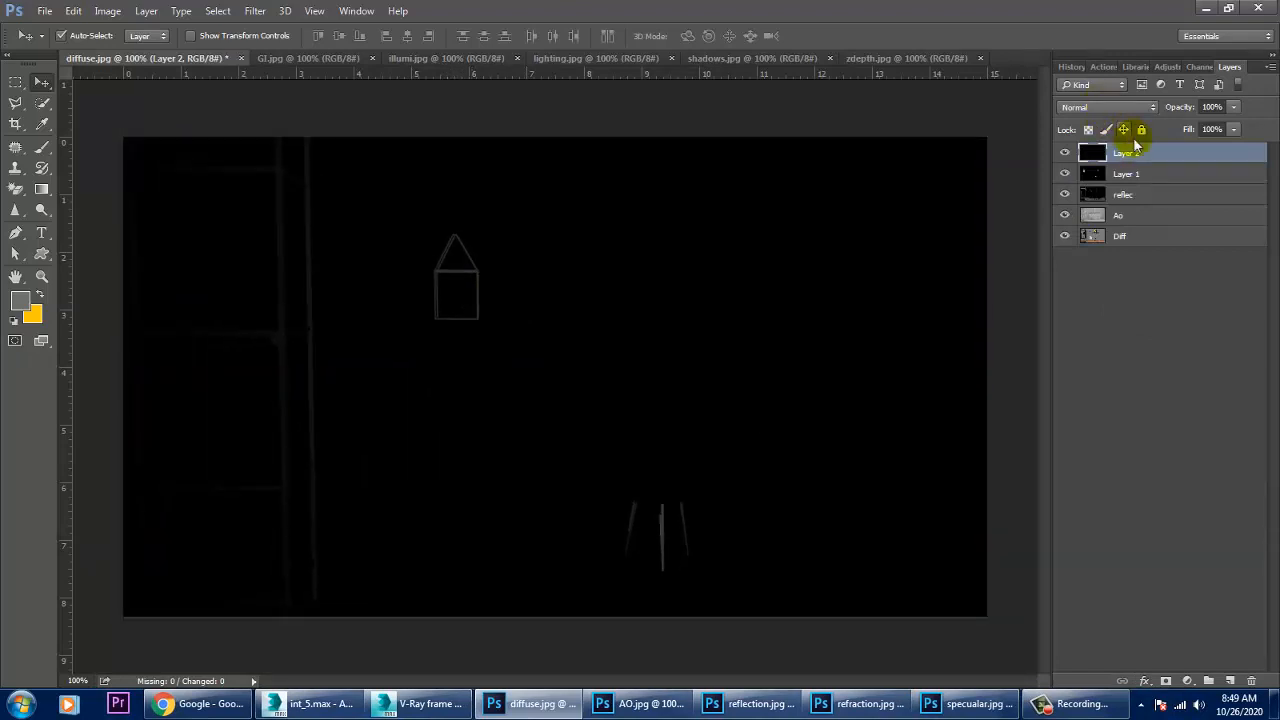
Step: Rename the refraction layer refrac and the specular layer spec
double_click(1128, 175)
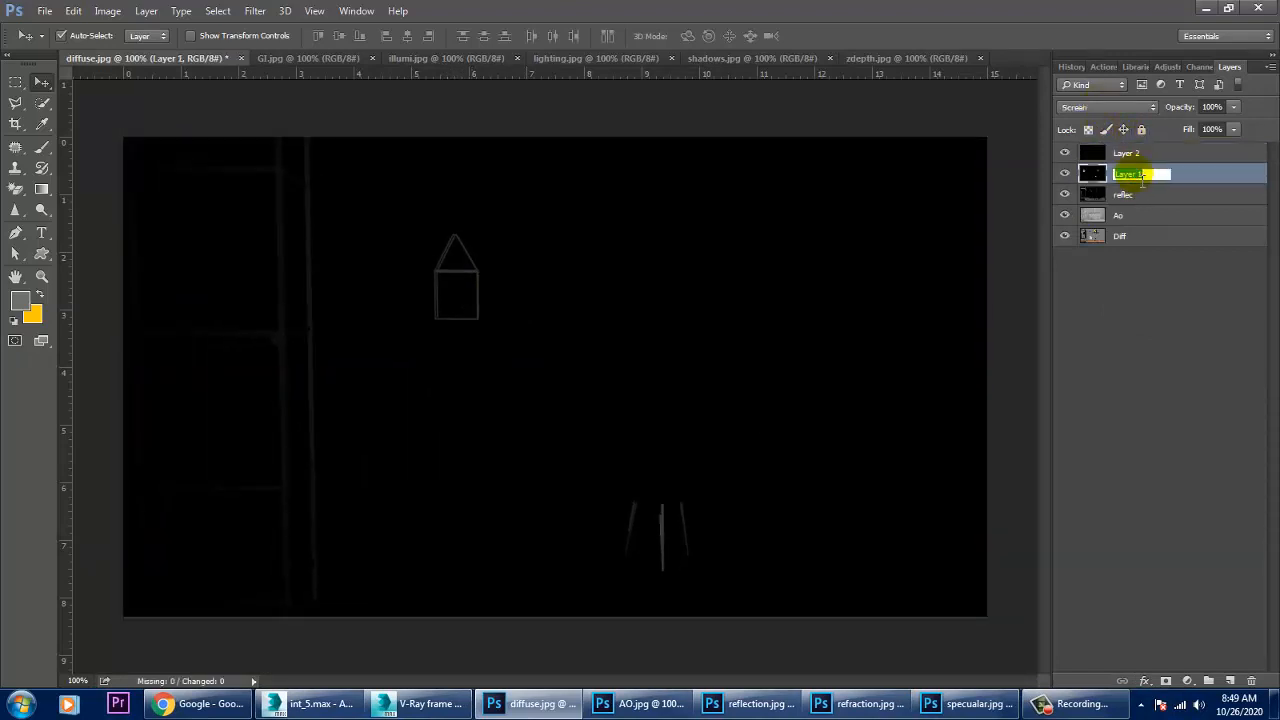
type("refrac")
key("Return")
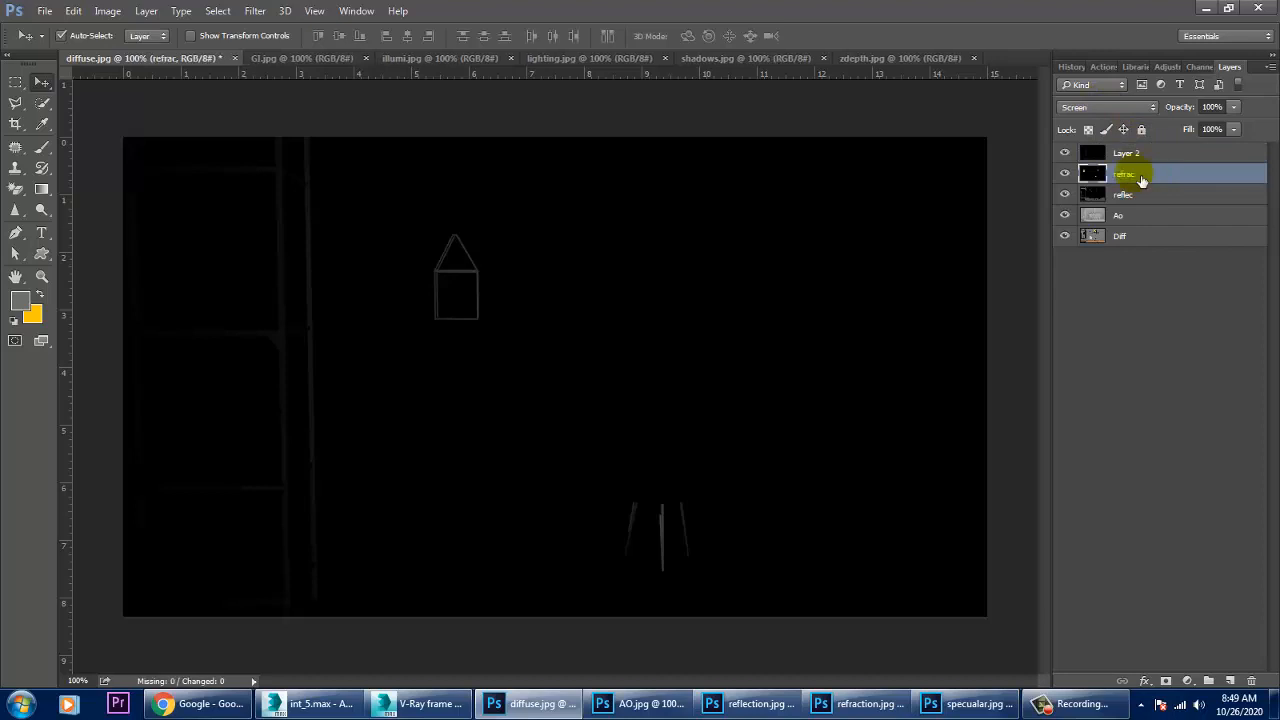
double_click(1126, 153)
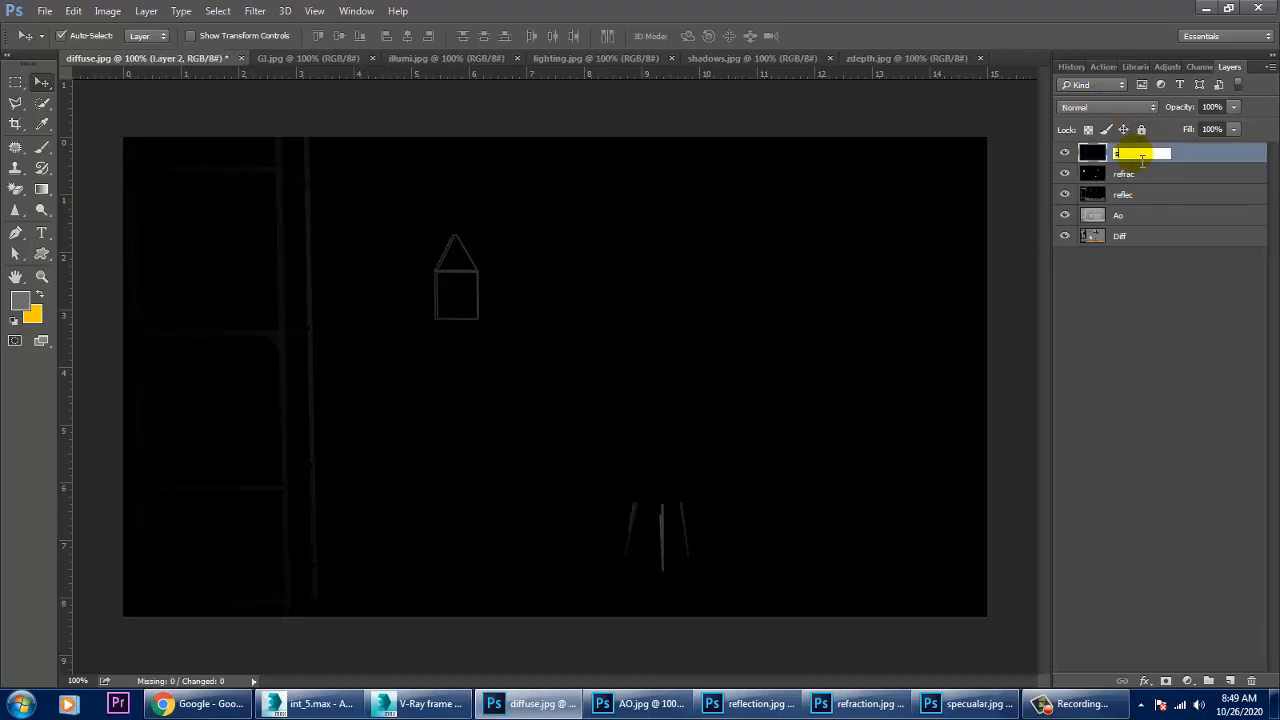
type("spec")
key("Return")
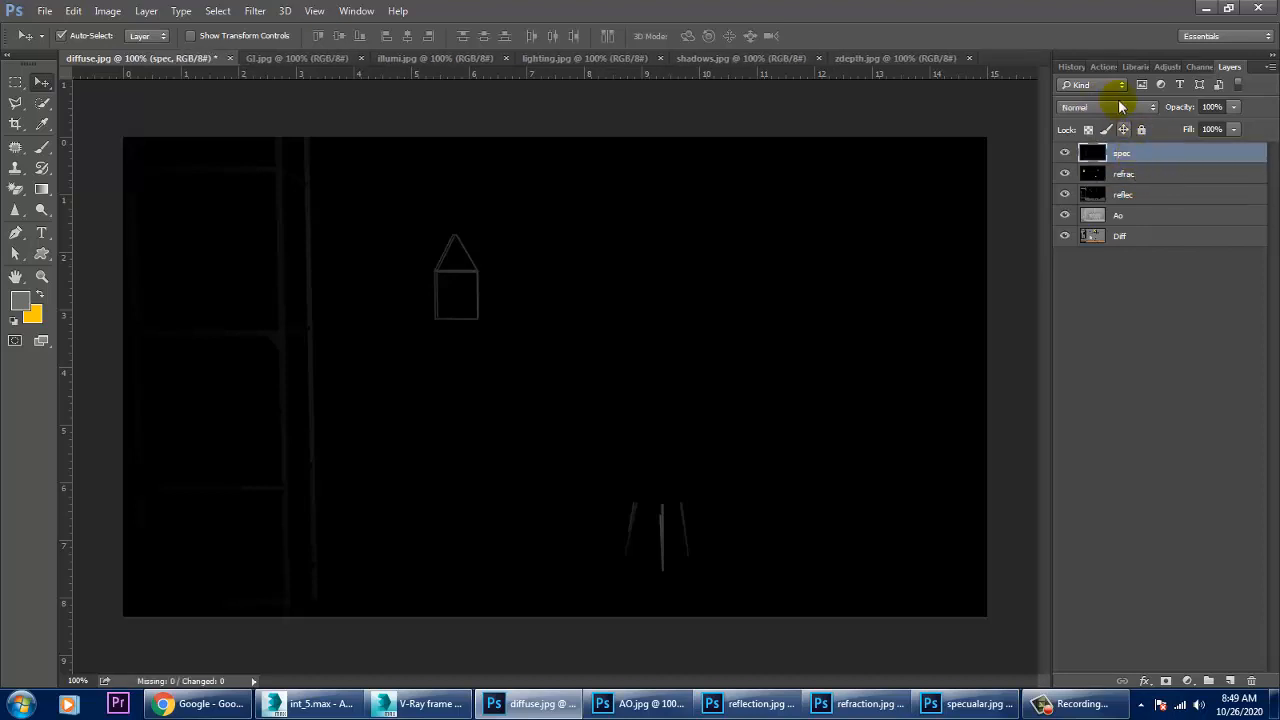
Step: Go through the blend modes on the spec layer and set it to Screen
left_click(1113, 109)
left_click(1112, 134)
key("Down")
key("Down")
key("Down")
key("Down")
key("Down")
key("Down")
key("Down")
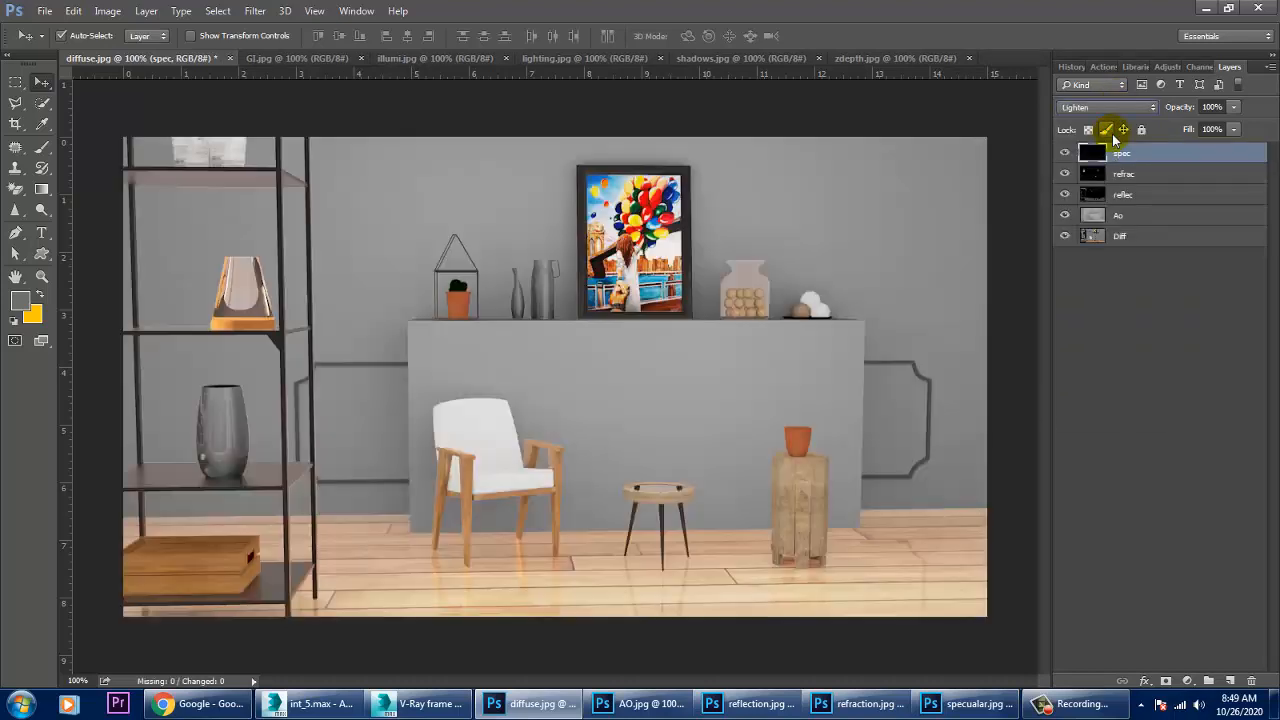
key("Up")
key("Down")
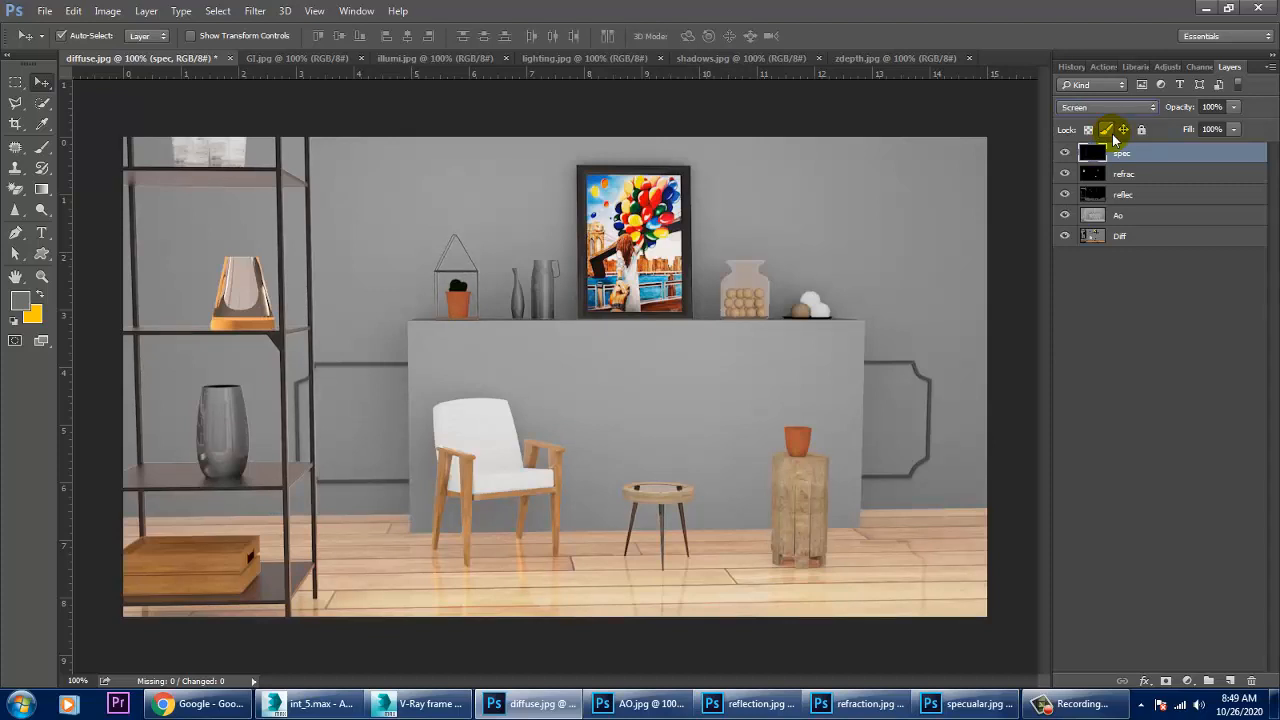
Step: Toggle the spec layer's visibility to check what the specular pass adds to the image
left_click(1066, 153)
left_click(1066, 153)
left_click(1066, 153)
left_click(1066, 153)
left_click(1068, 154)
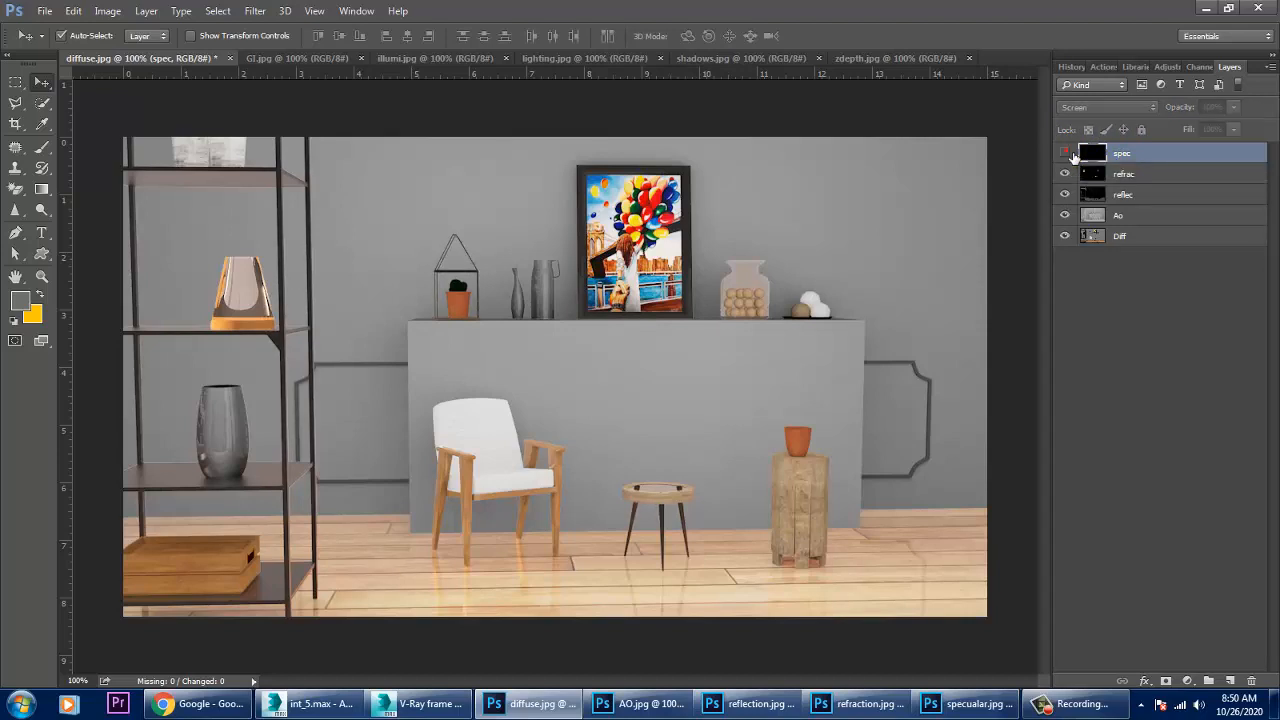
left_click(1066, 153)
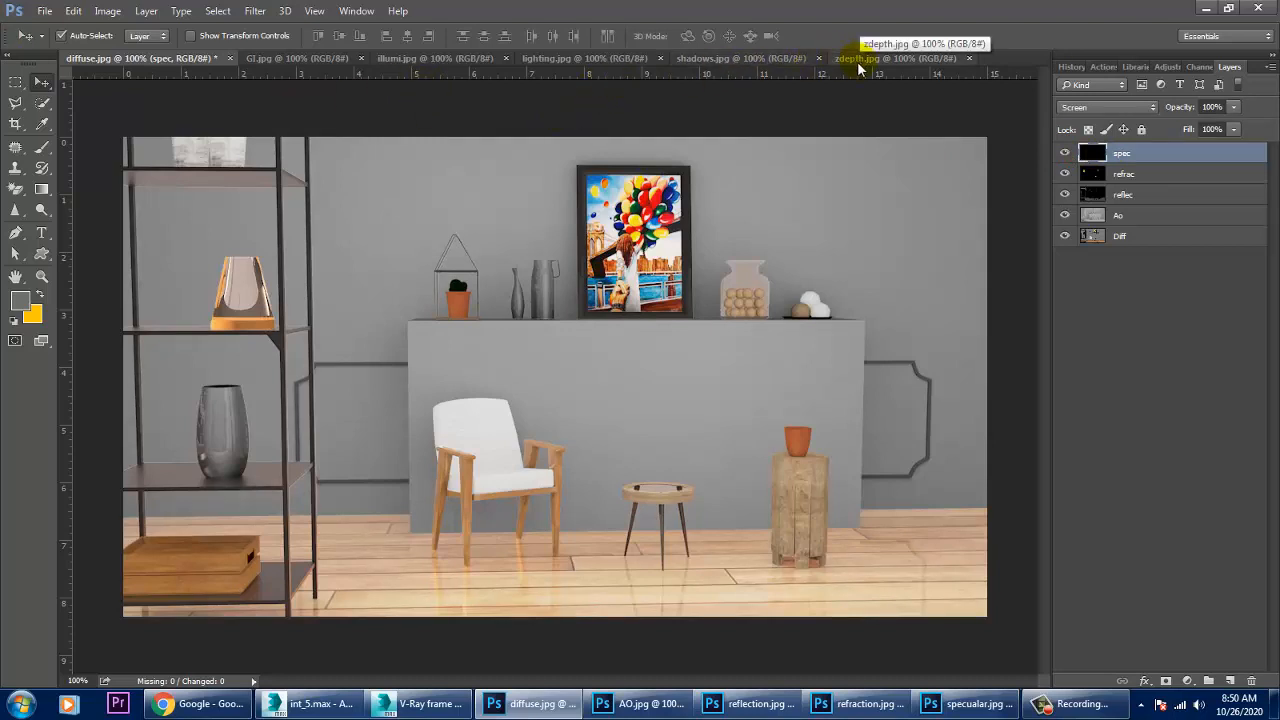
Step: Copy the lighting.jpg pass into the diffuse document as the top layer and align it with the canvas
left_click(440, 60)
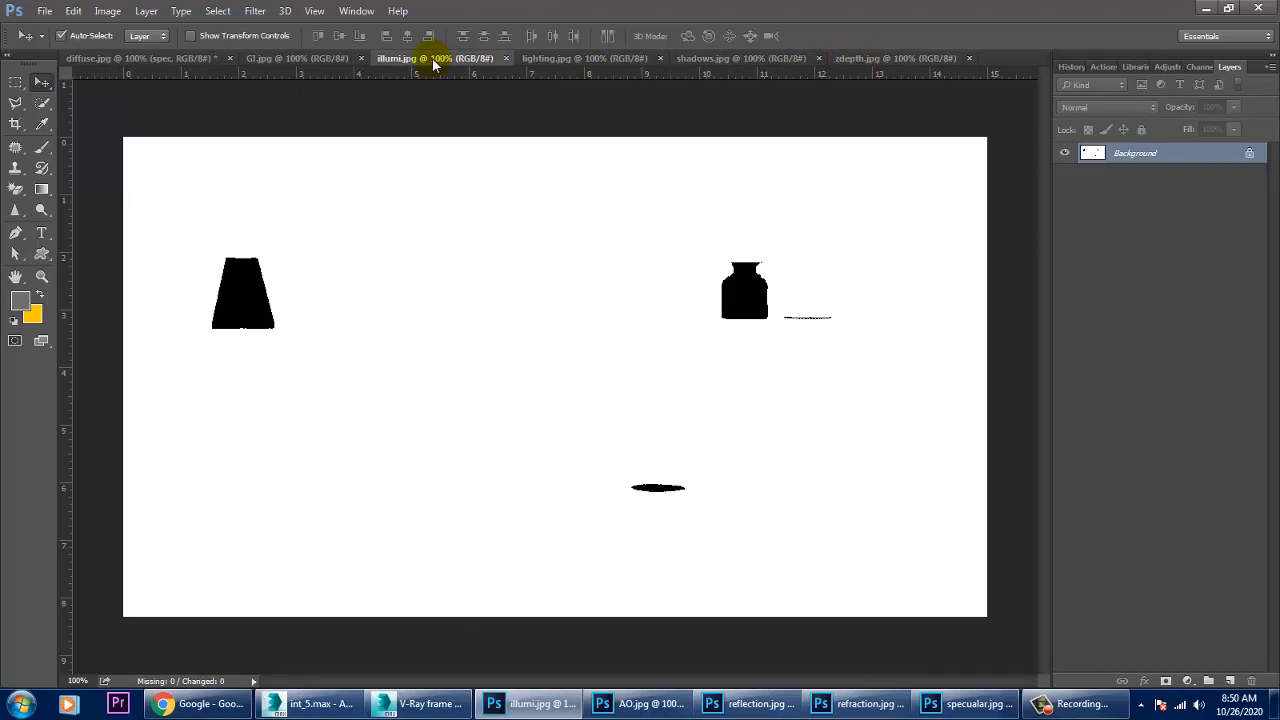
left_click_drag(590, 60, 1000, 337)
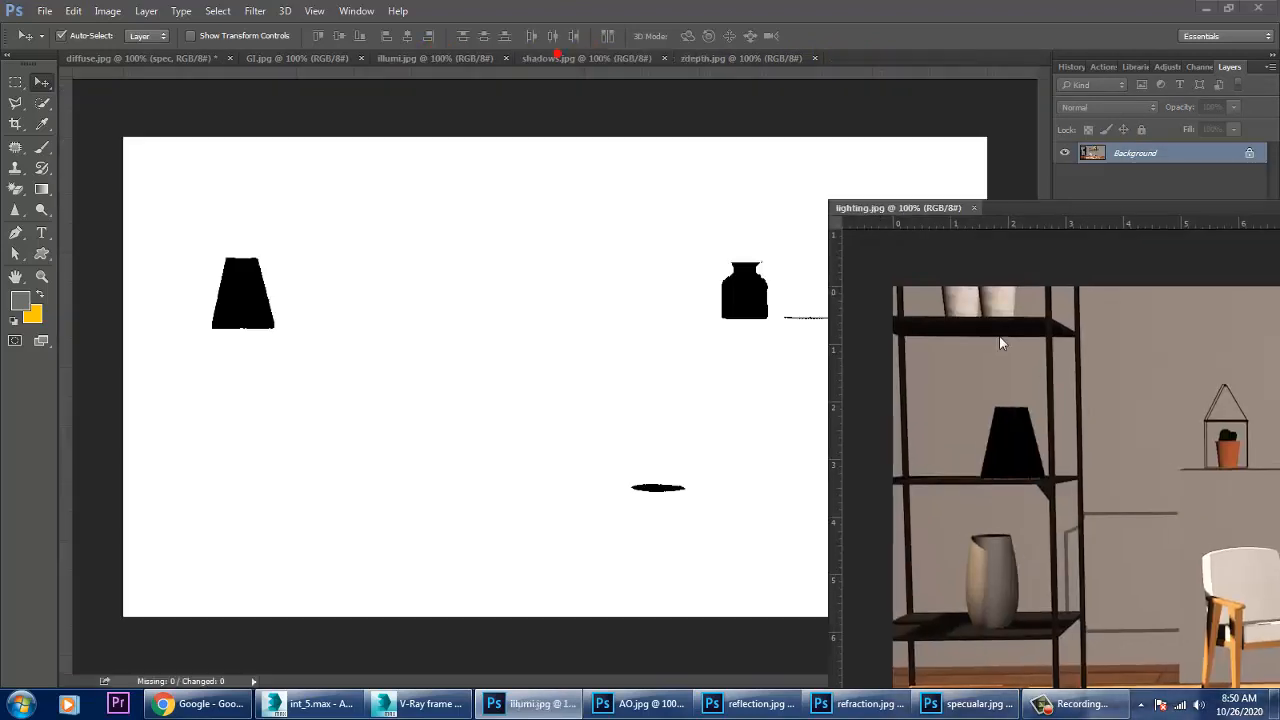
left_click_drag(1105, 453, 1108, 455)
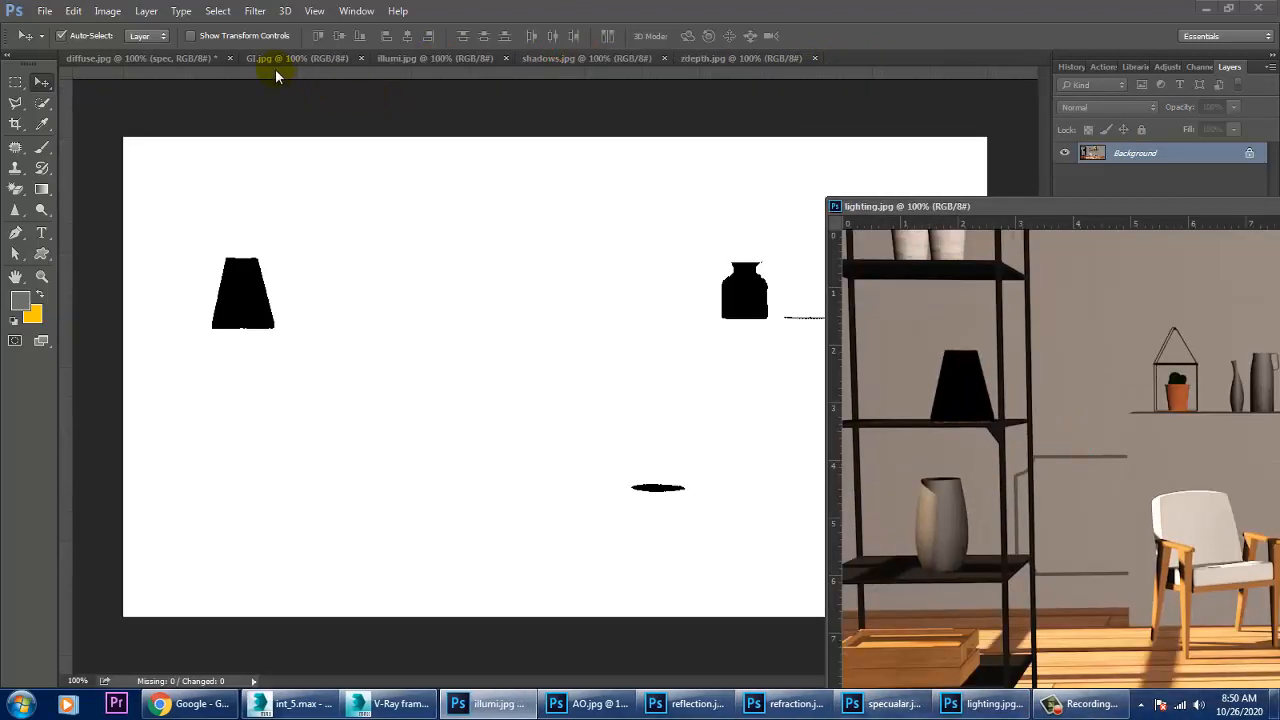
left_click(140, 58)
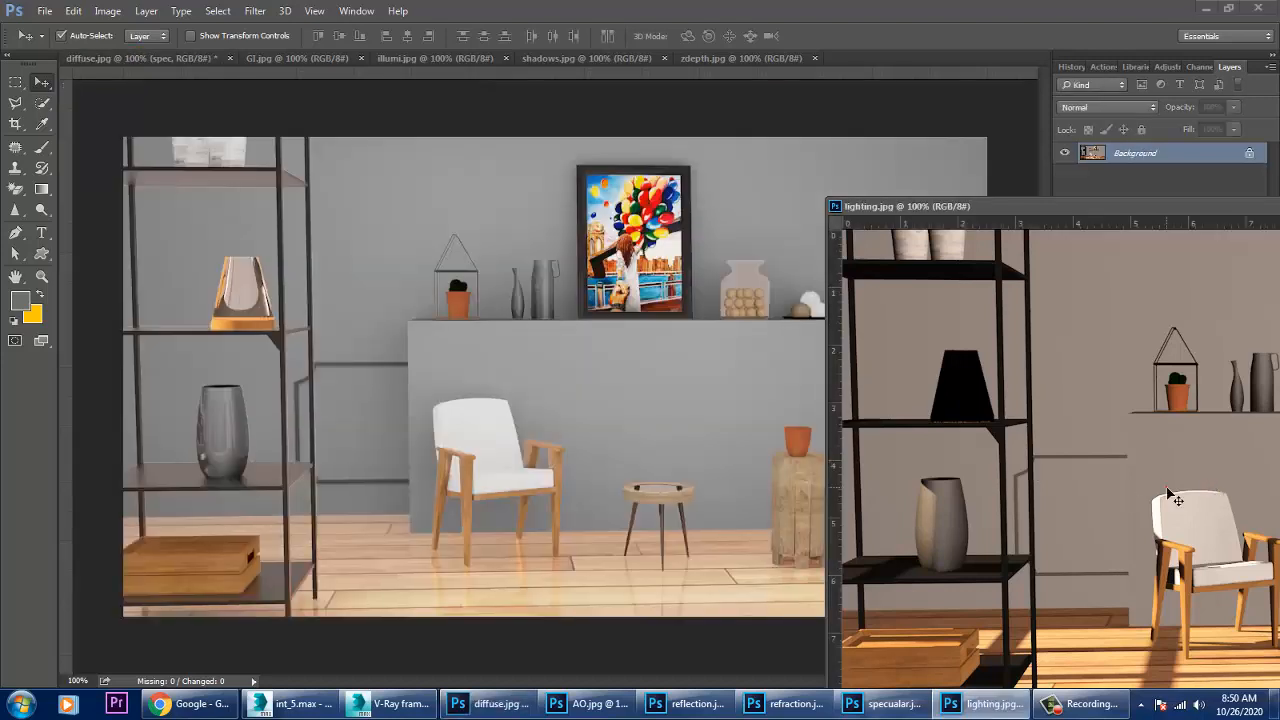
left_click_drag(1175, 498, 603, 397)
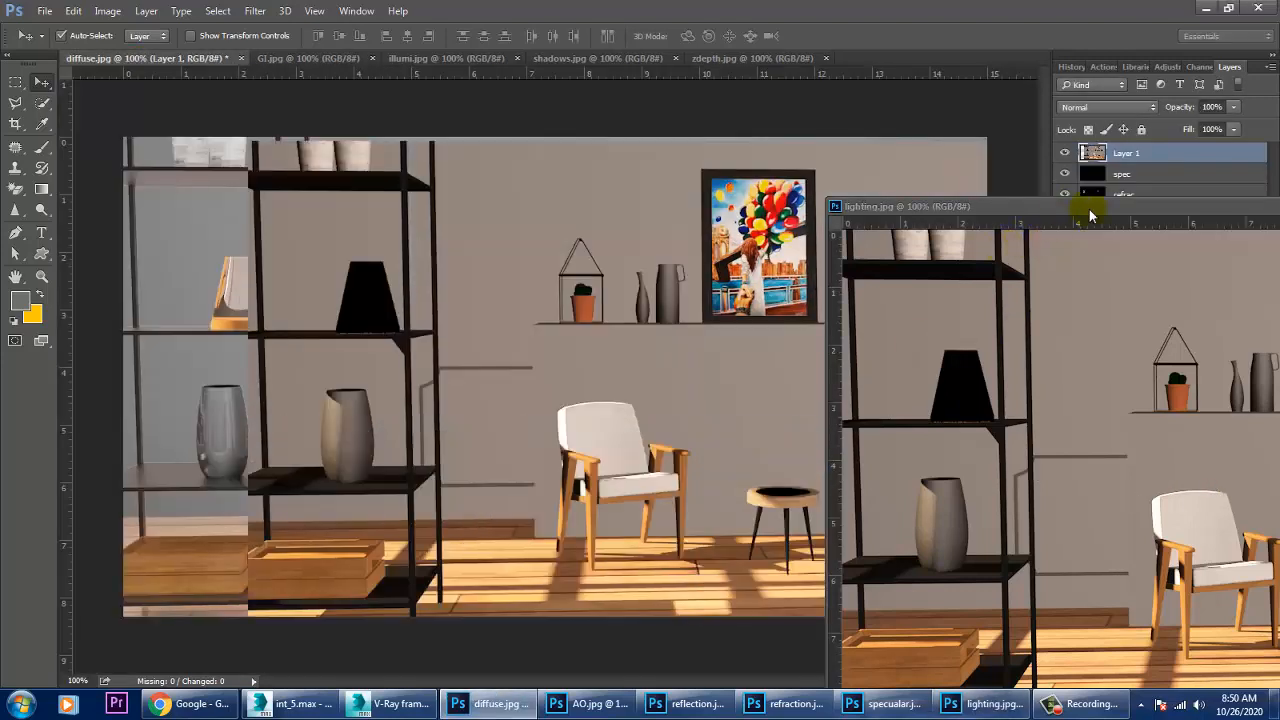
left_click_drag(1122, 204, 579, 206)
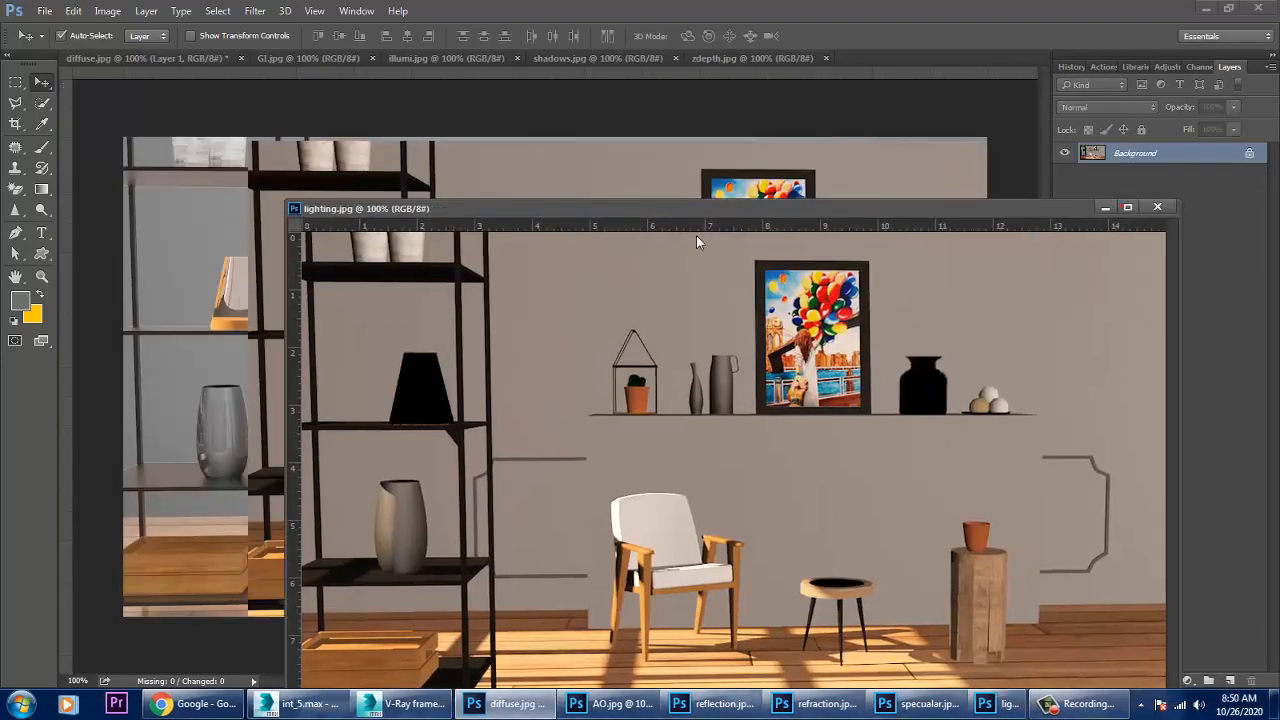
left_click(1105, 207)
left_click_drag(593, 403, 418, 372)
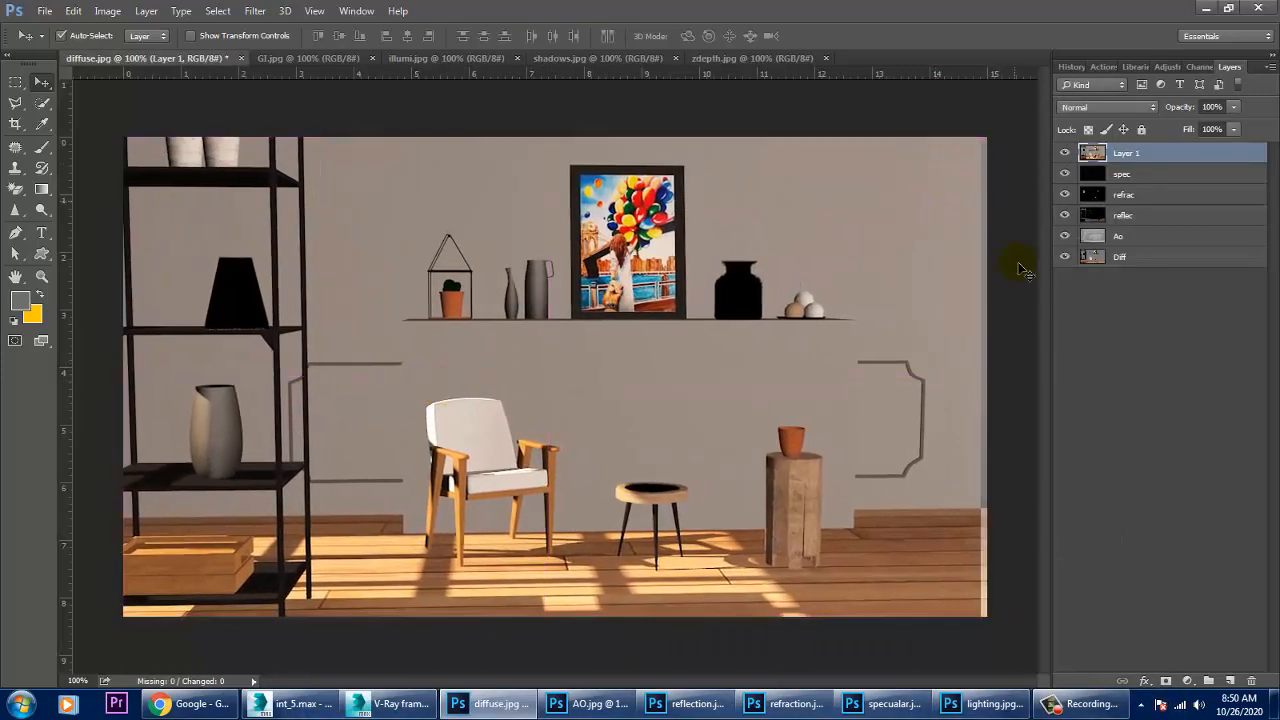
left_click_drag(883, 447, 900, 435)
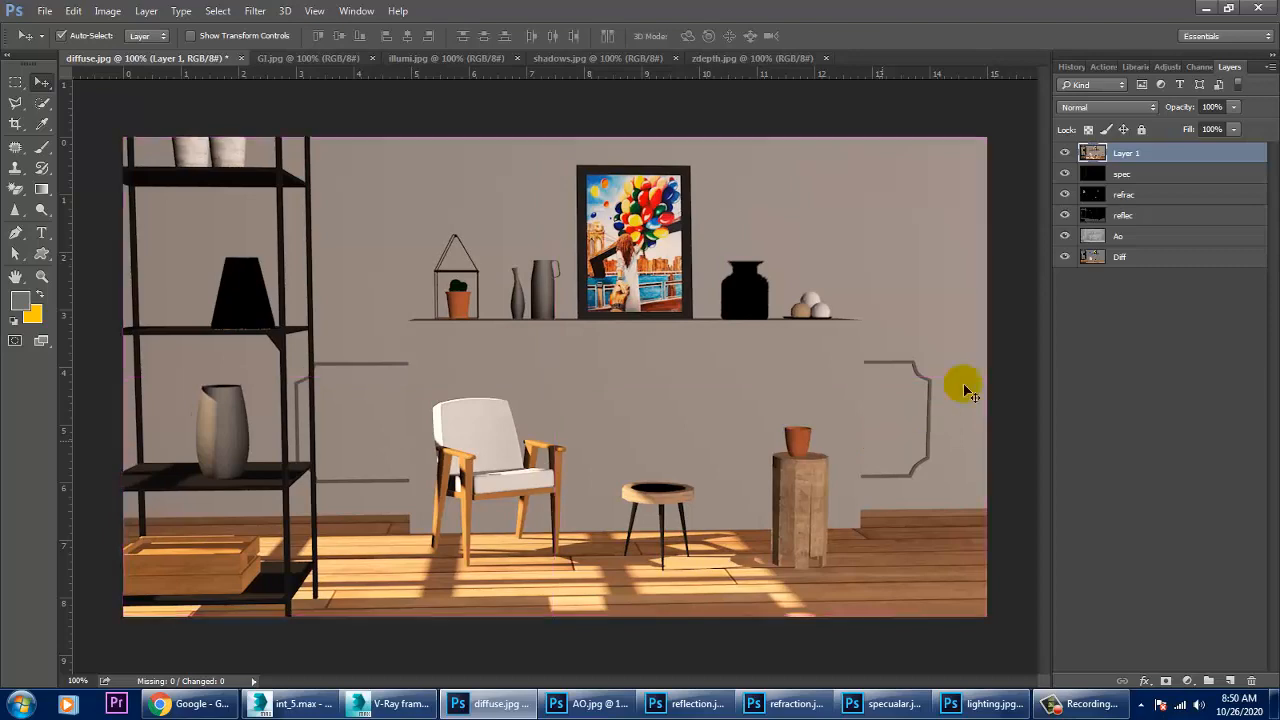
Step: Go through the blend modes on the lighting layer and set it to Soft Light
left_click(1100, 108)
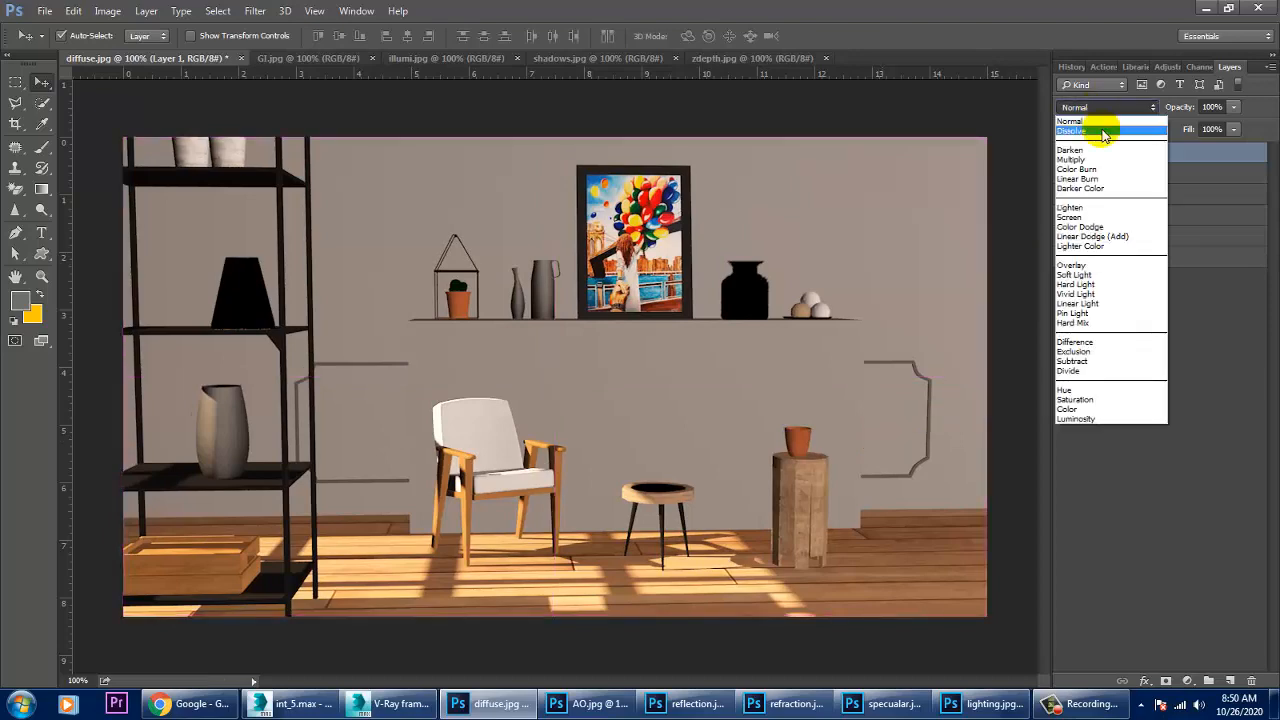
left_click(1070, 149)
key("Down")
key("Down")
key("Down")
key("Down")
key("Down")
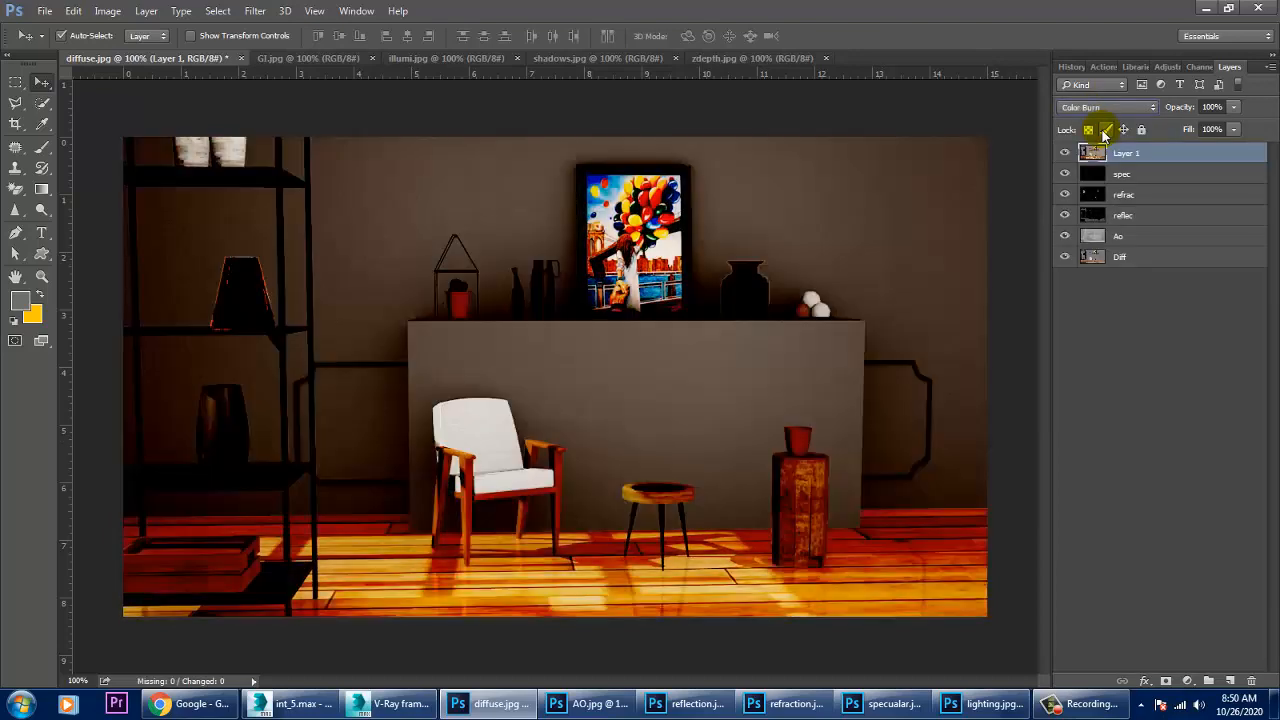
key("Up")
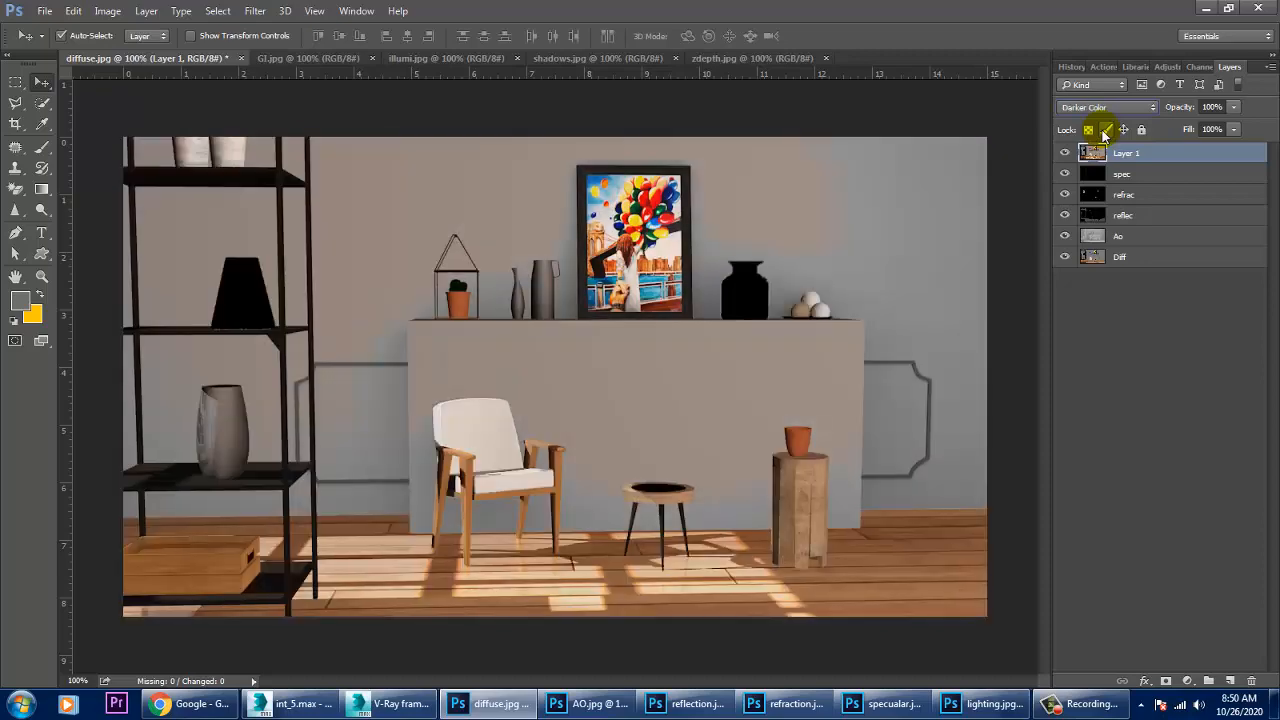
key("Down")
key("Down")
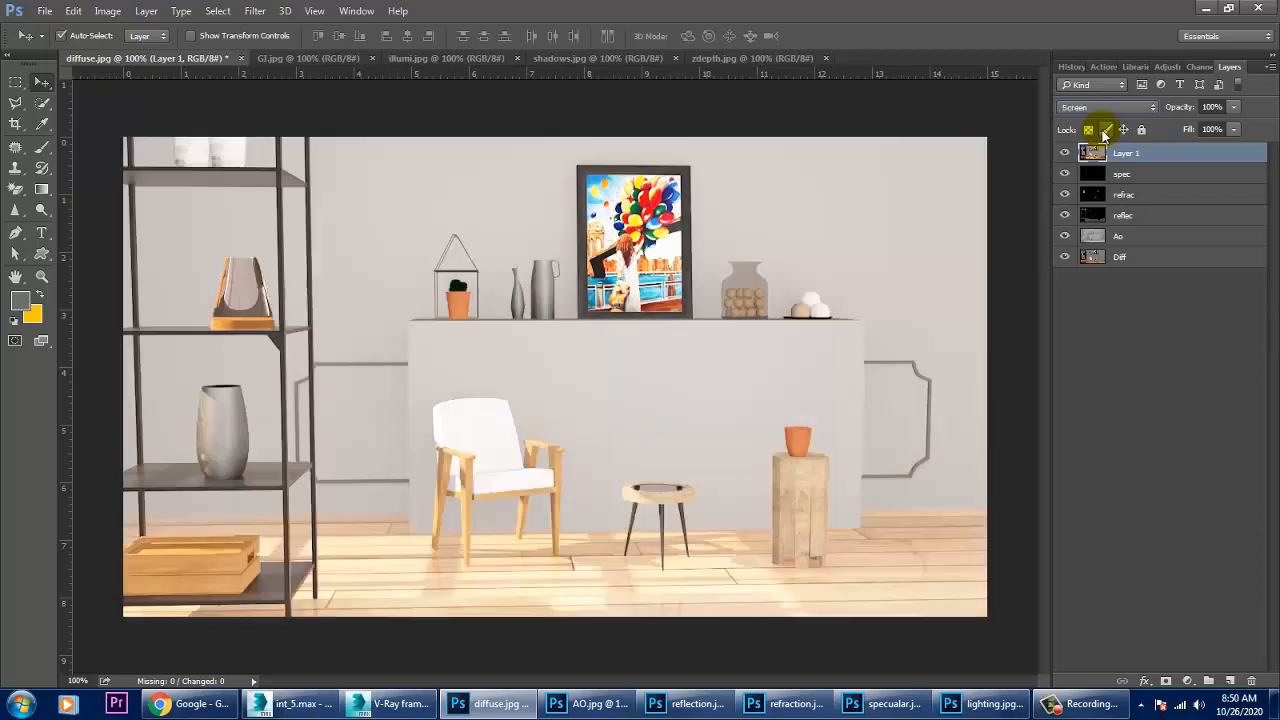
key("Down")
key("Down")
key("Down")
key("Down")
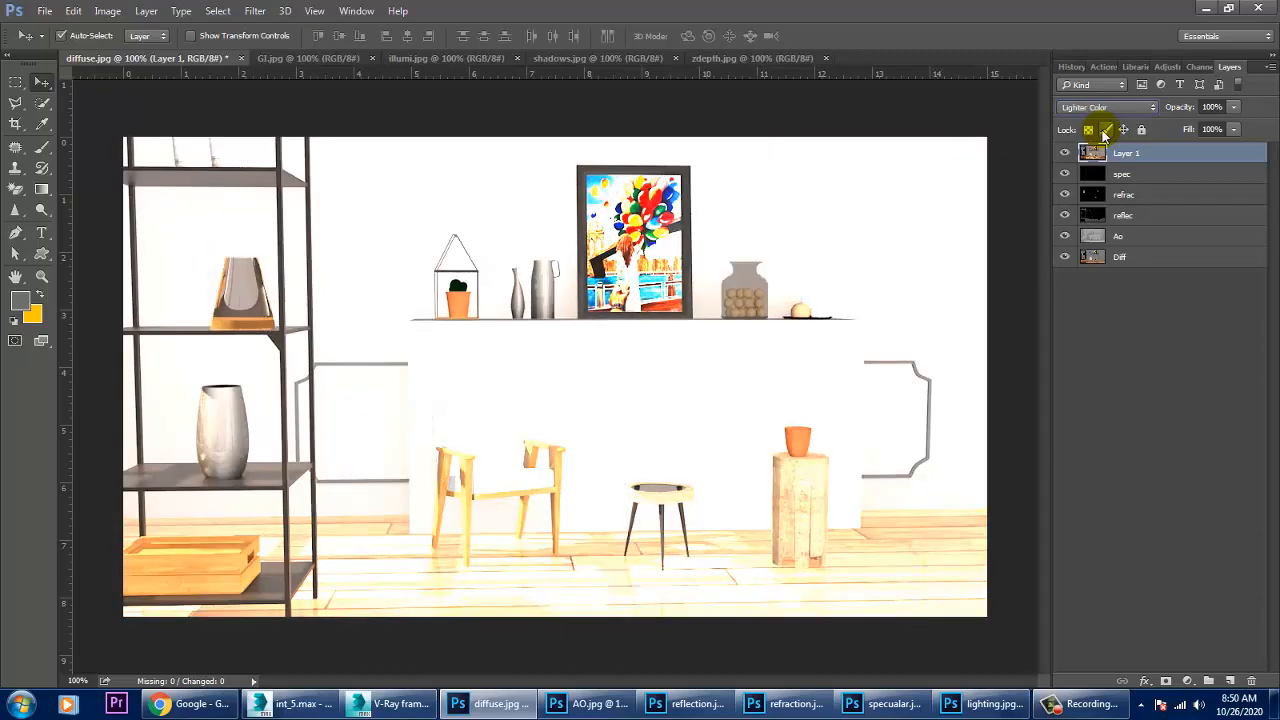
key("Down")
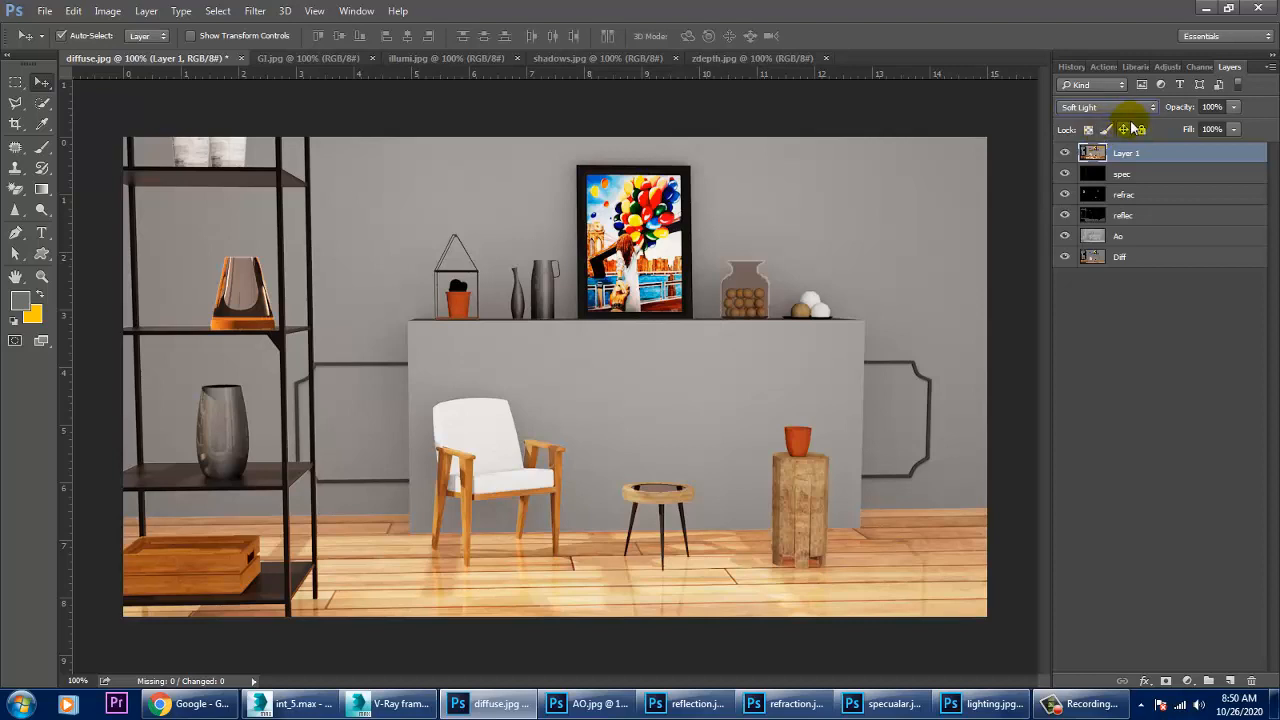
Step: Toggle the lighting layer's visibility to compare the image with and without the lighting pass
left_click(1065, 155)
left_click(1066, 156)
left_click(1066, 155)
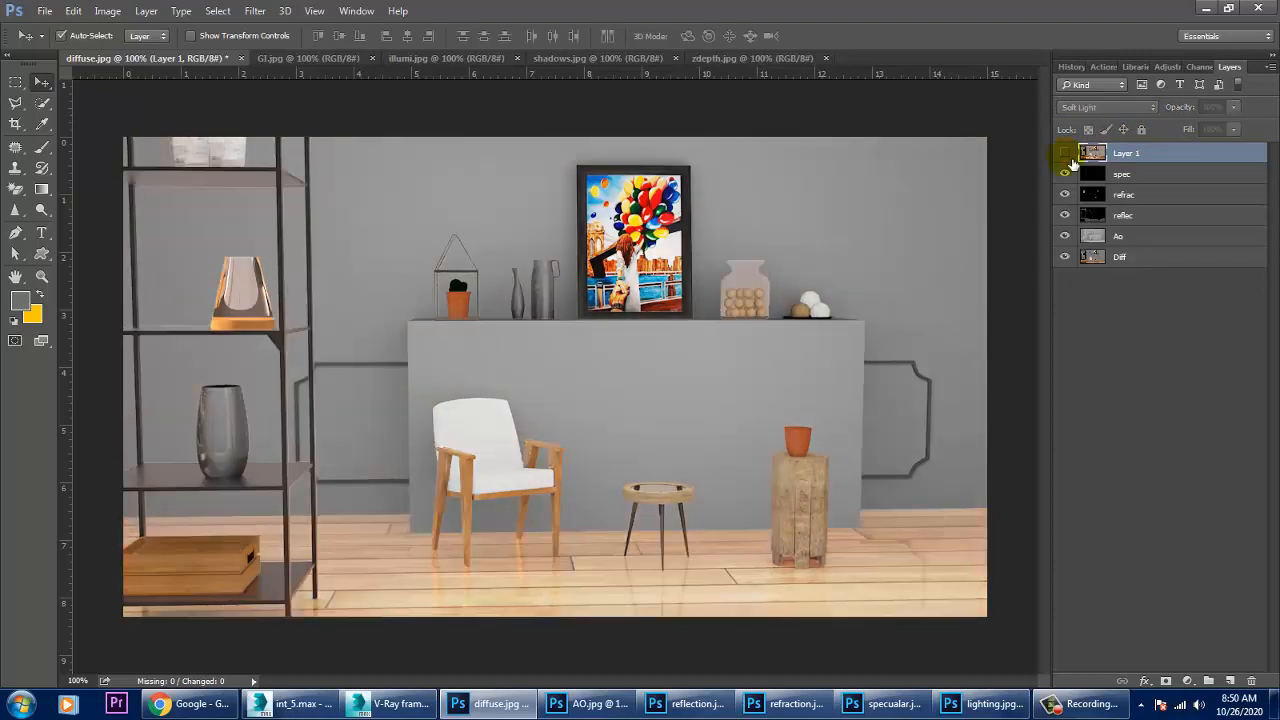
left_click(1066, 155)
left_click(1066, 155)
left_click(1066, 155)
Step: Try the blend modes from Hard Light through Luminosity on the lighting layer
left_click(1108, 107)
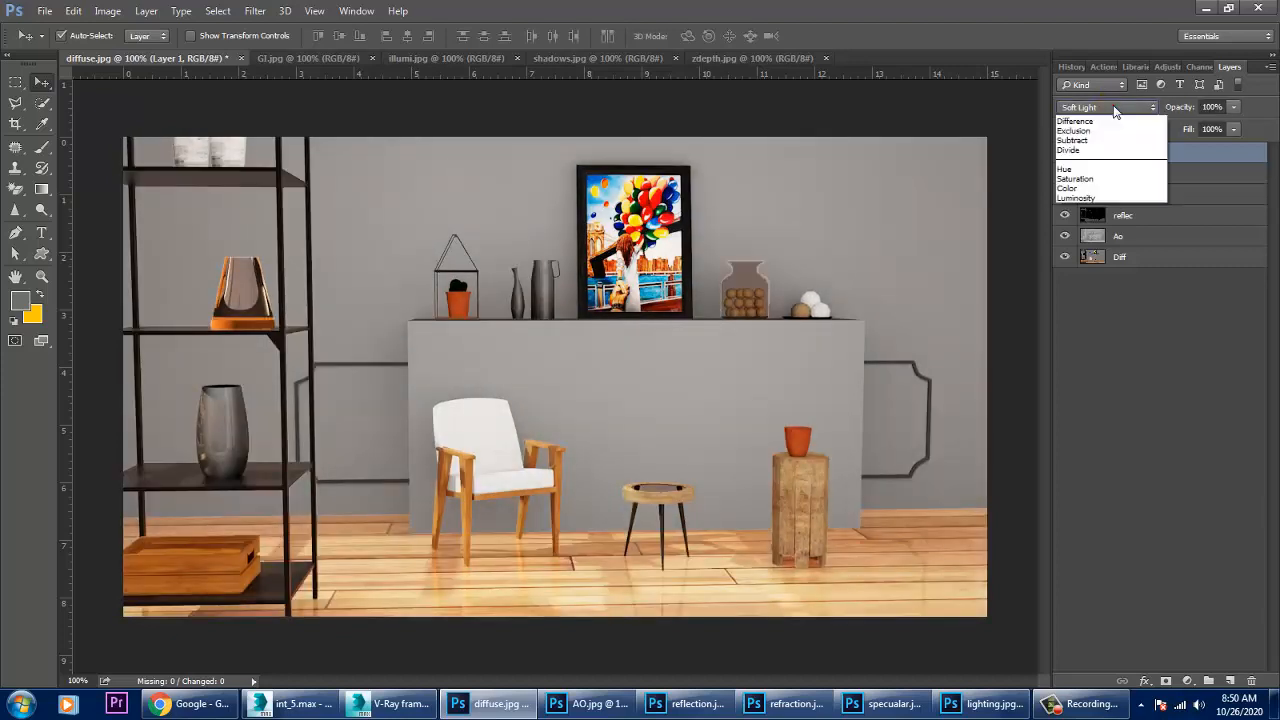
left_click(1078, 284)
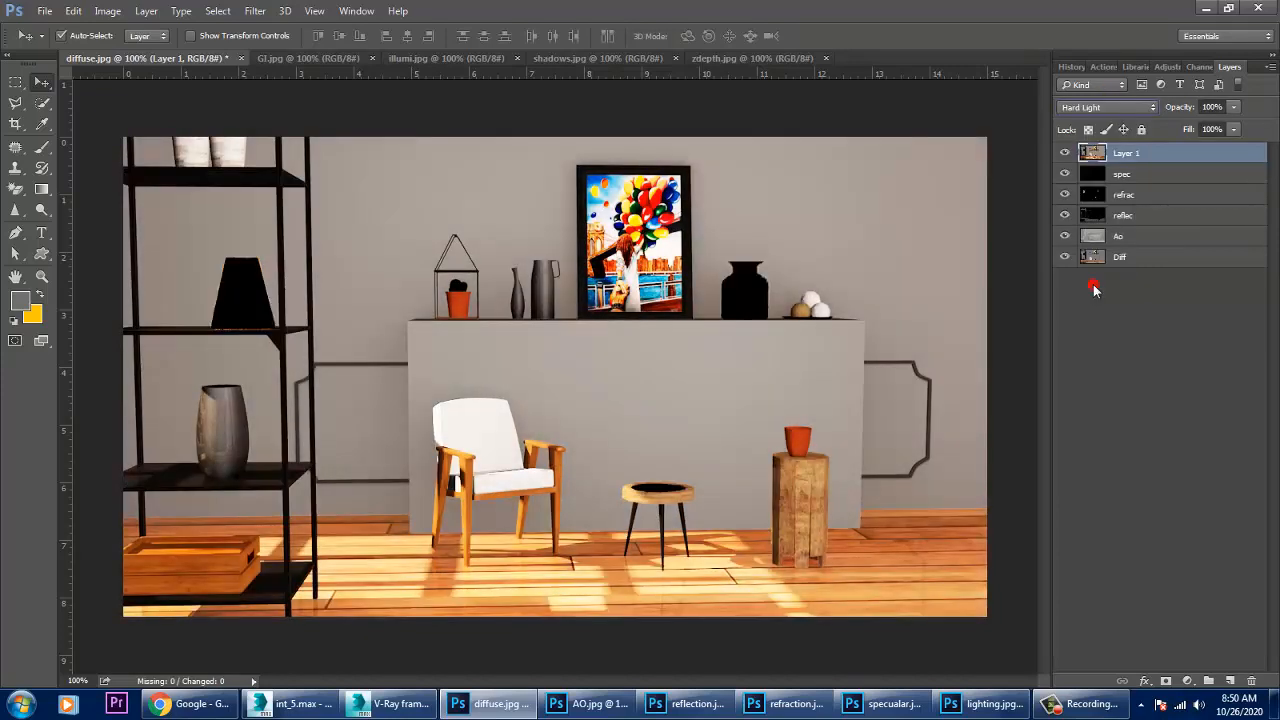
key("Down")
key("Down")
key("Down")
key("Down")
key("Down")
key("Down")
key("Down")
key("Down")
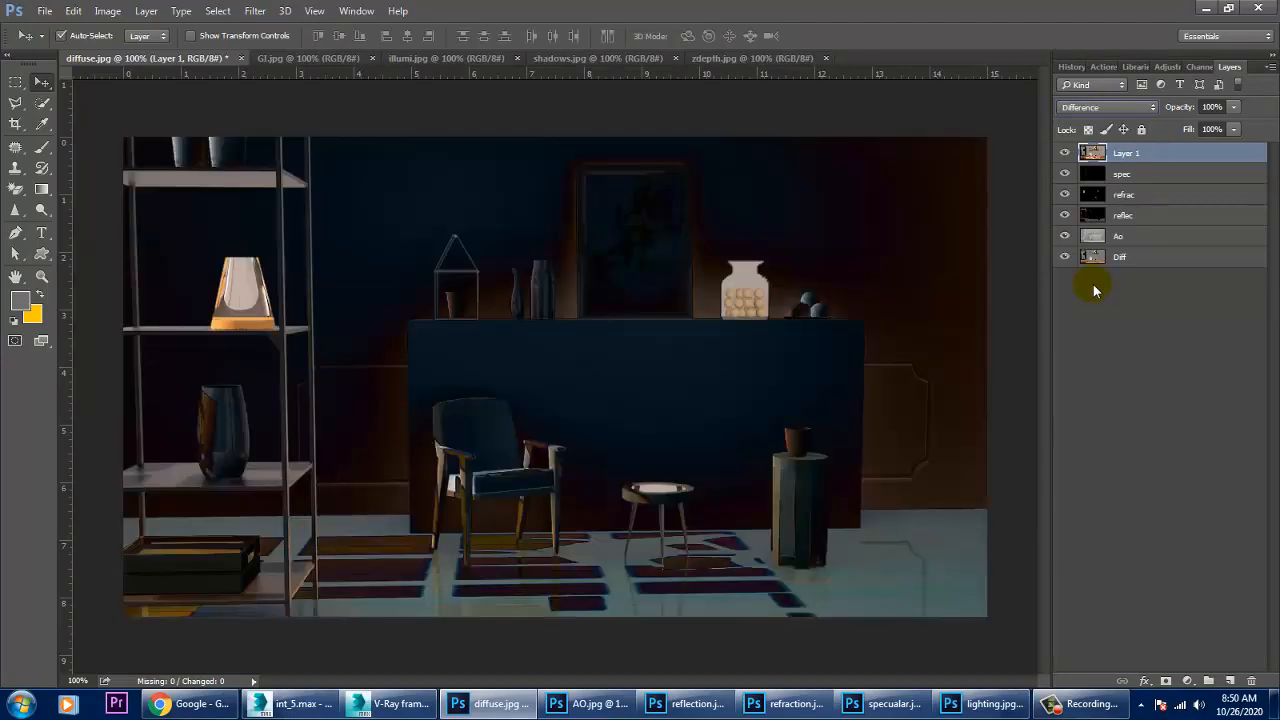
key("Down")
key("Down")
key("Down")
key("Down")
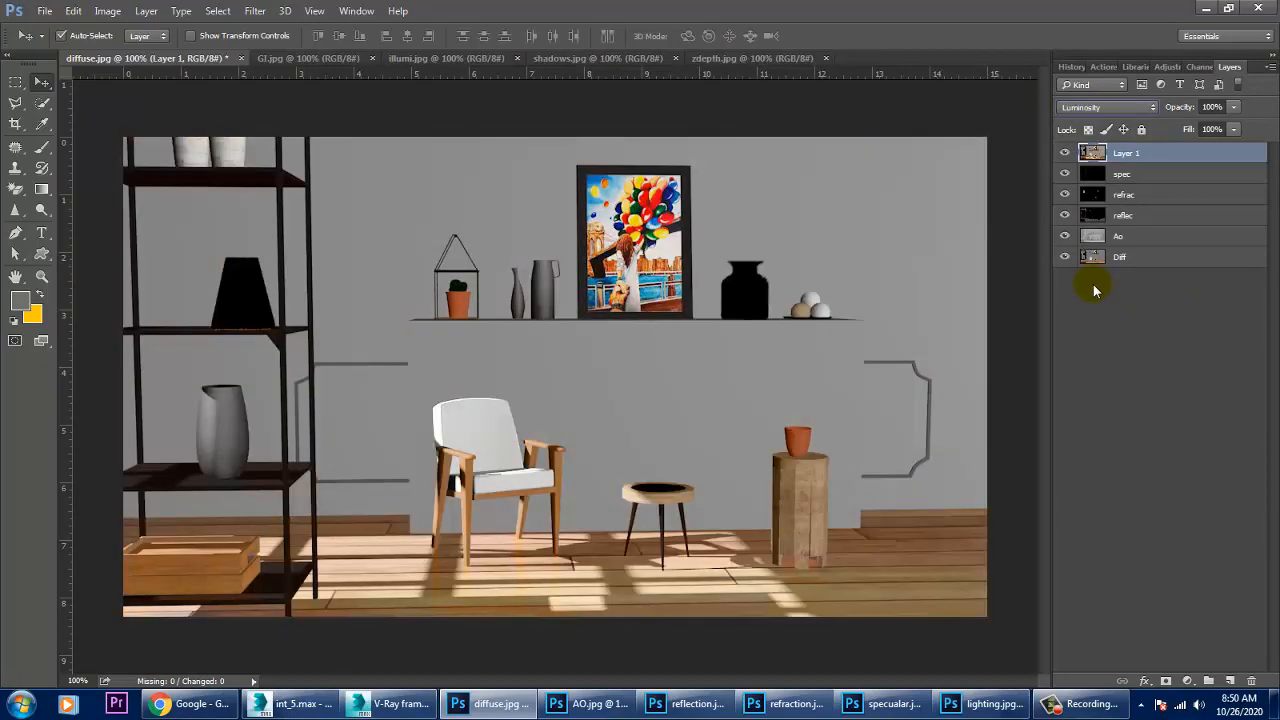
Step: Step through the lighting layer's blend modes again starting from Normal and choose Soft Light
left_click(1105, 107)
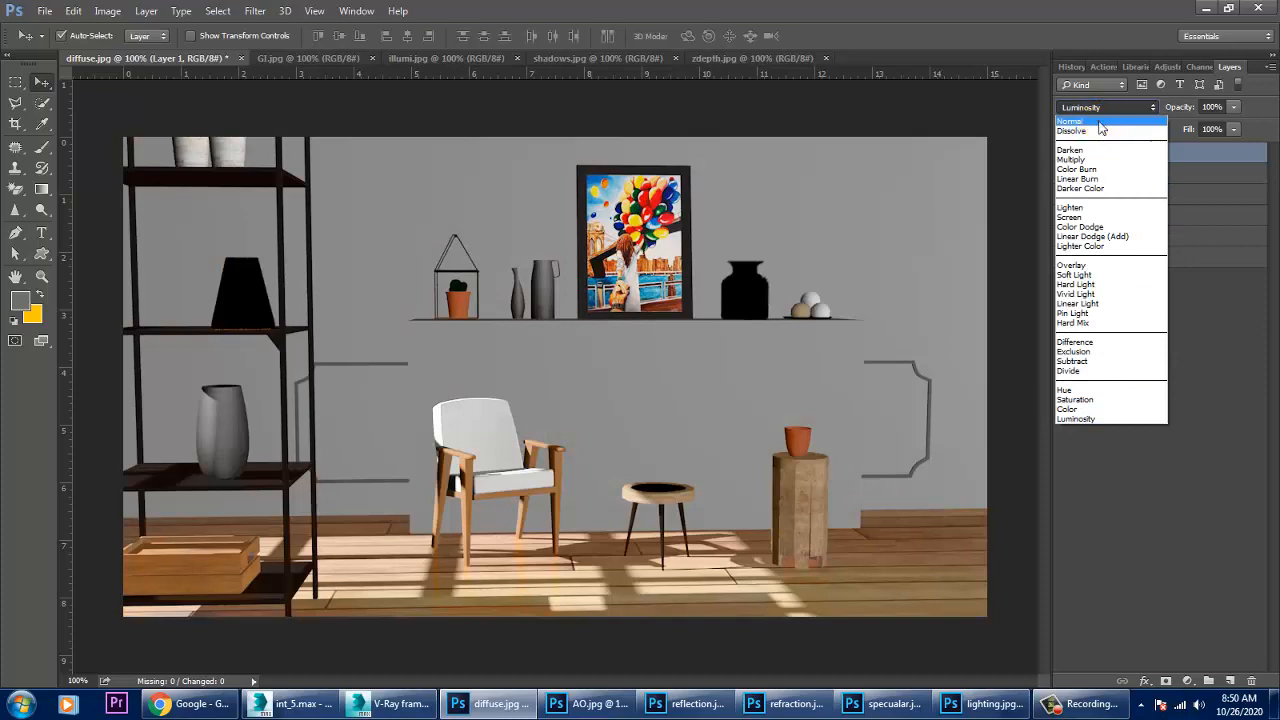
left_click(1100, 125)
key("Down")
key("Down")
key("Down")
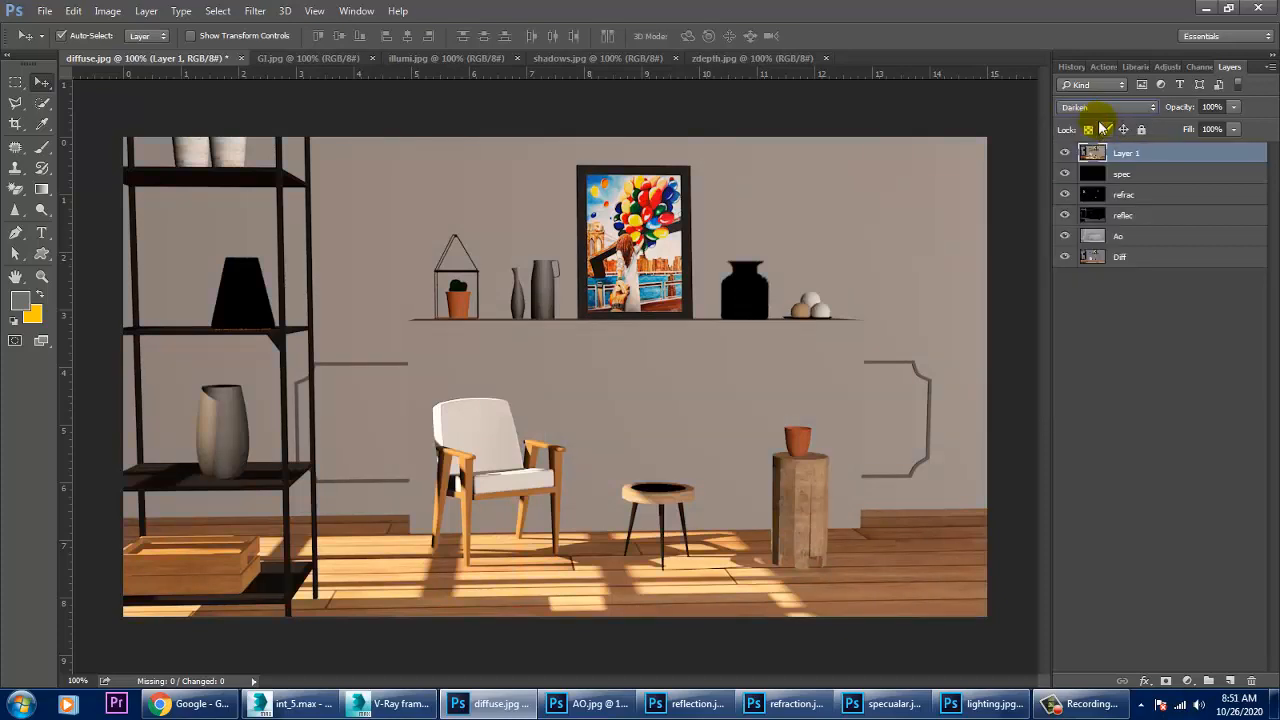
key("Down")
key("Down")
key("Down")
key("Down")
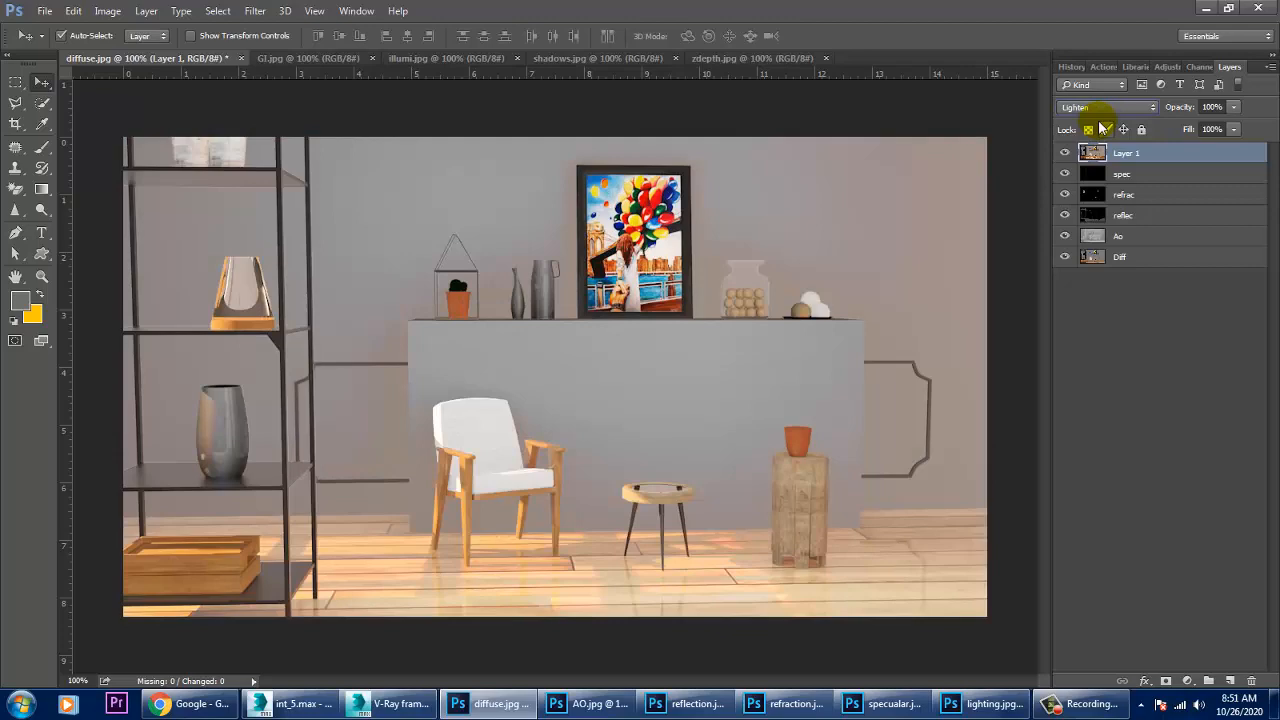
key("Down")
key("Down")
key("Up")
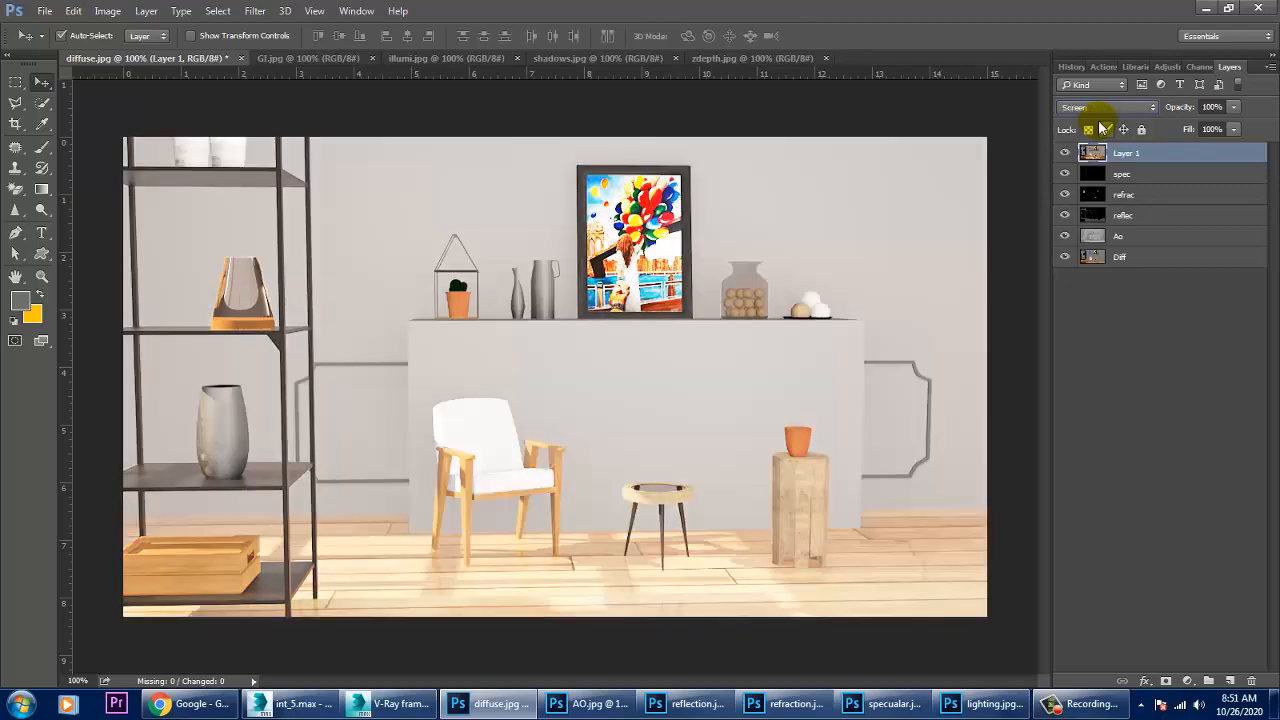
key("Down")
key("Down")
key("Down")
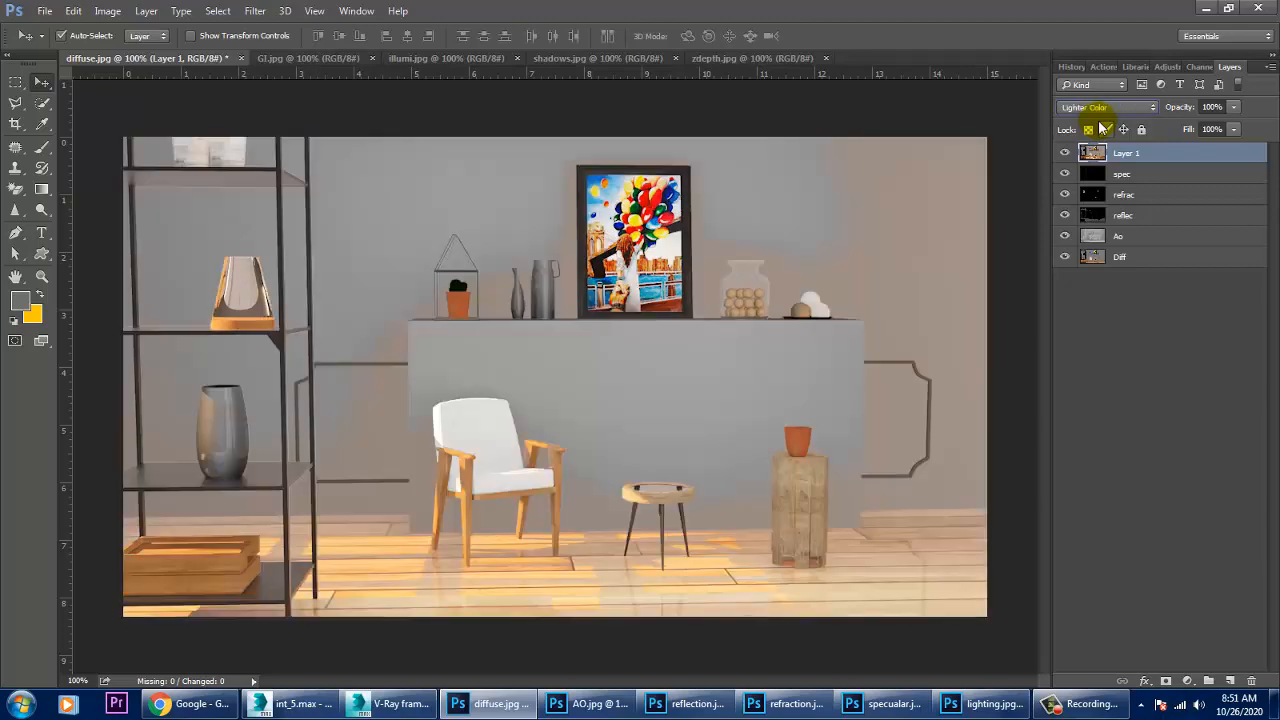
key("Down")
key("Down")
key("Up")
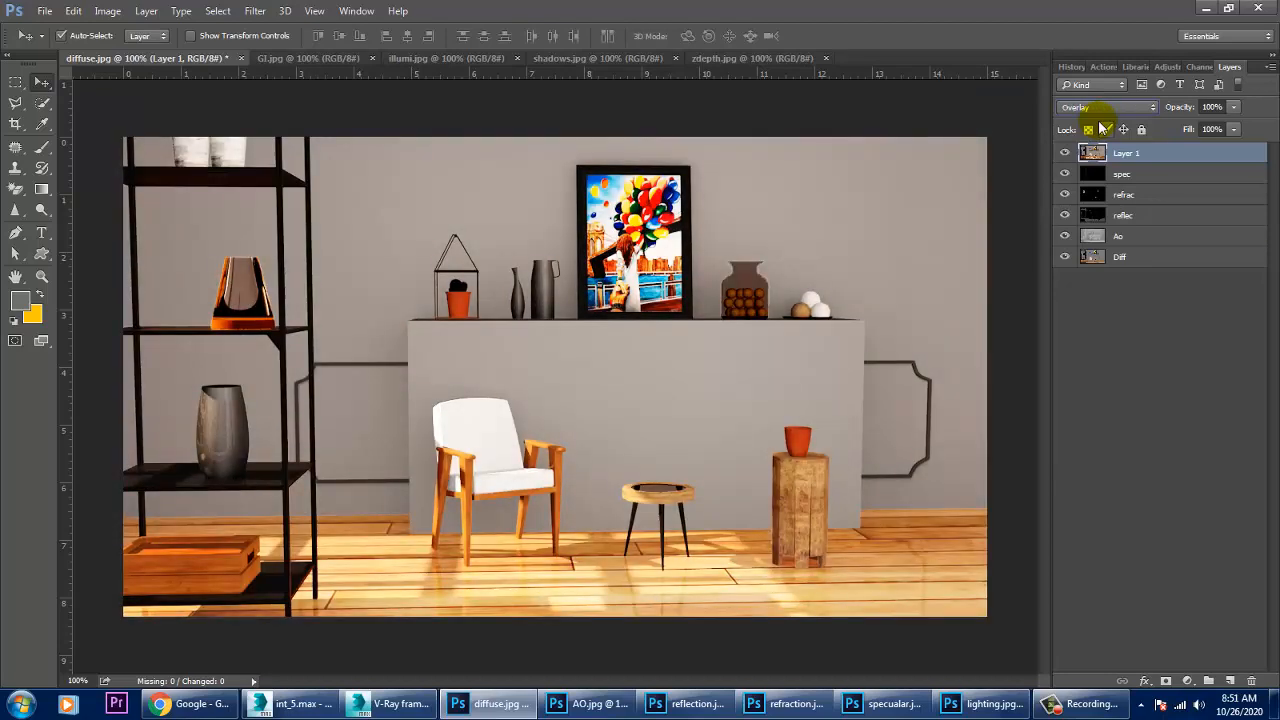
key("Down")
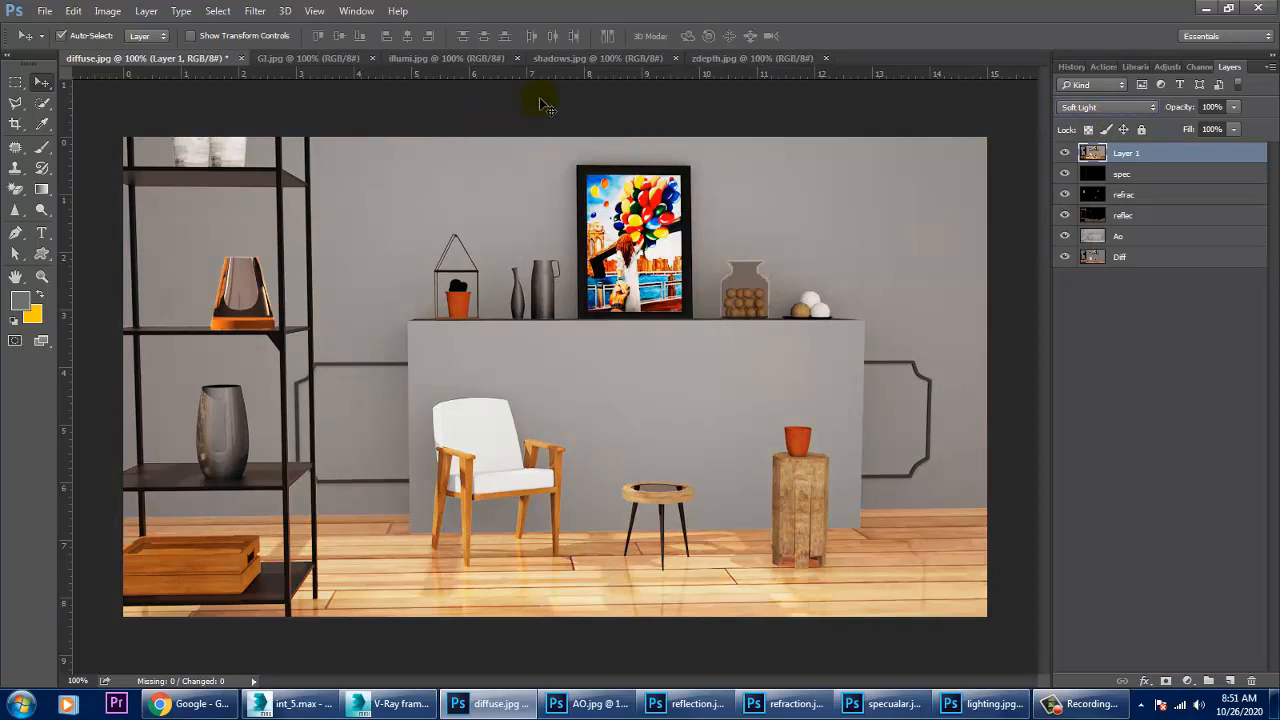
Step: Copy the GI.jpg pass into the diffuse document above the lighting layer and align it with the canvas
left_click(416, 57)
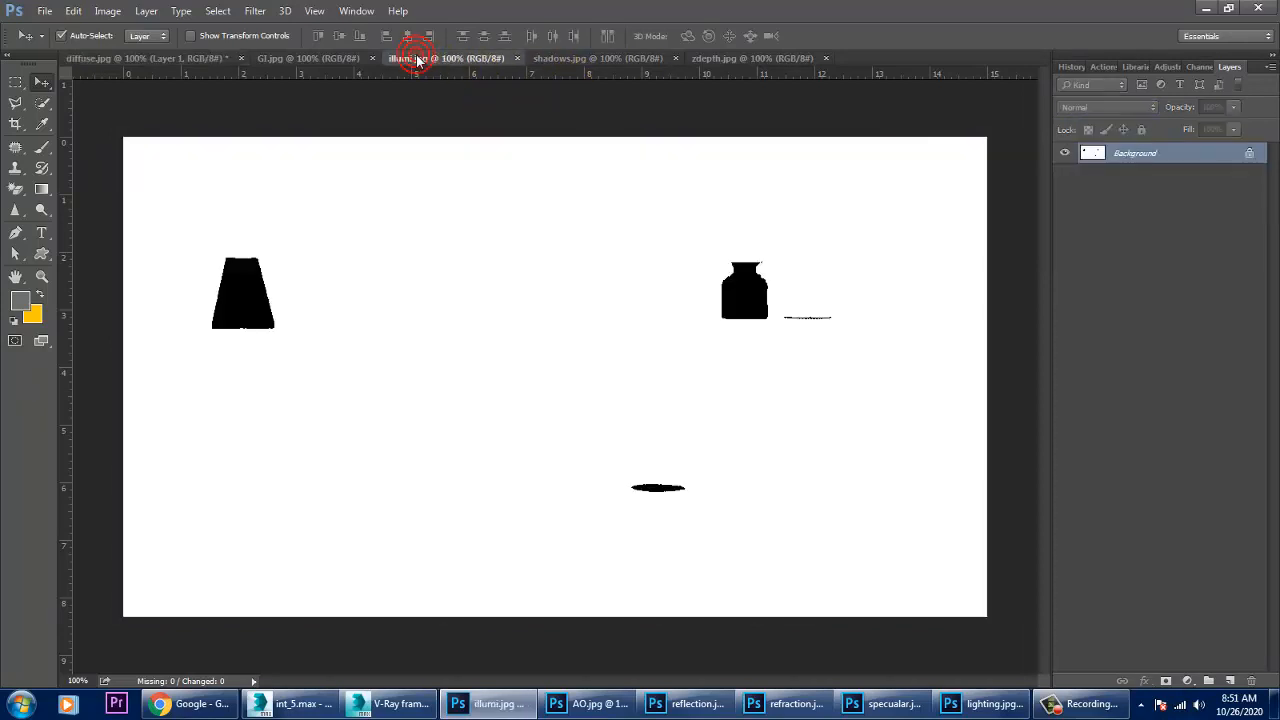
left_click(257, 58)
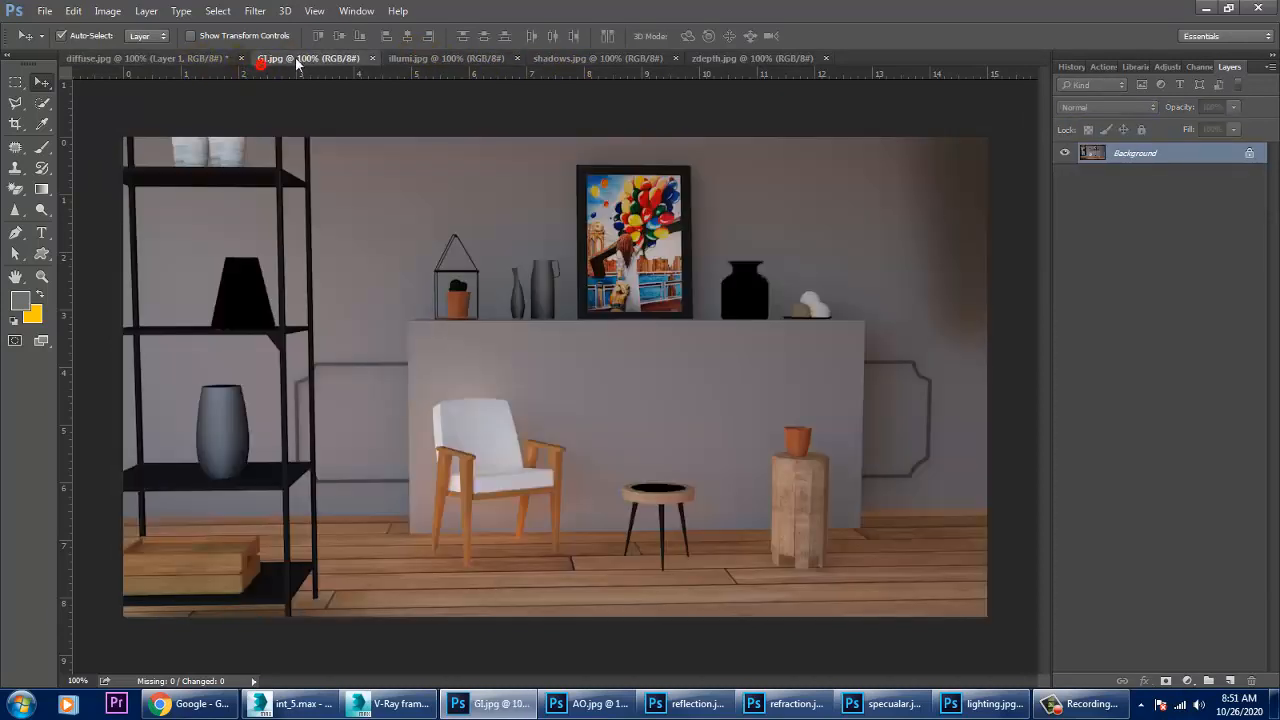
left_click_drag(257, 58, 960, 272)
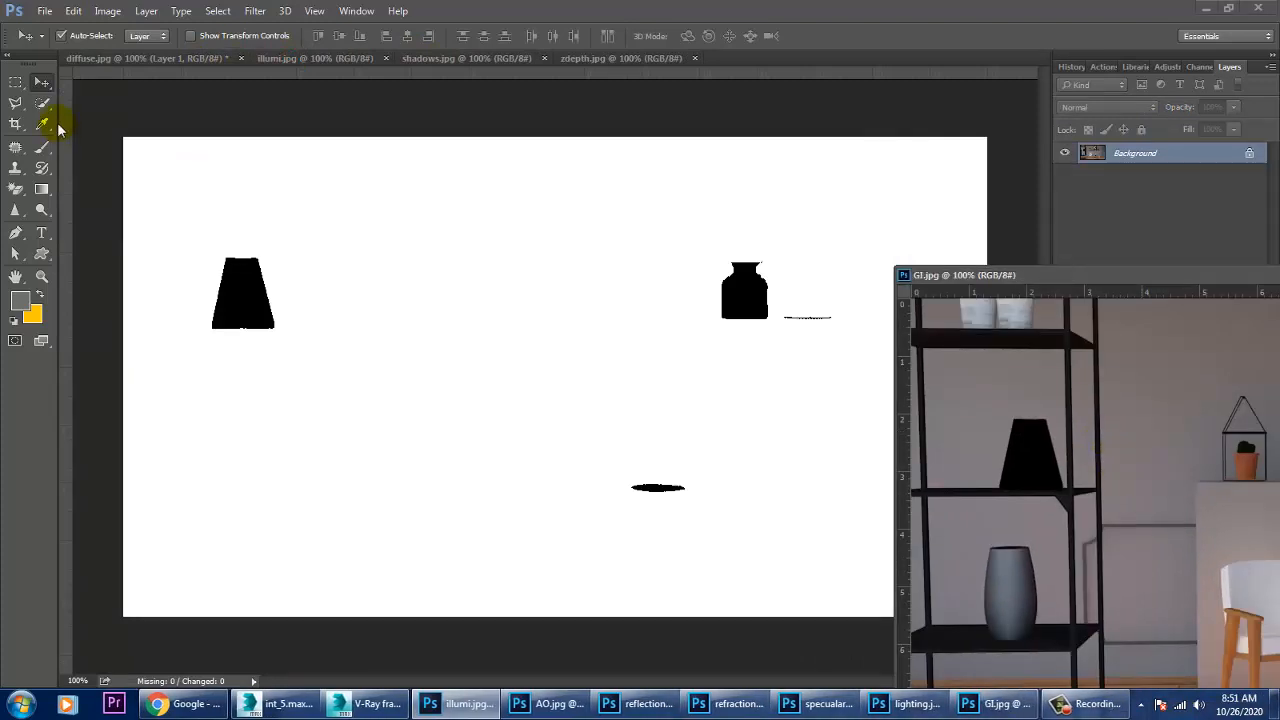
left_click(100, 58)
left_click_drag(1207, 541, 582, 358)
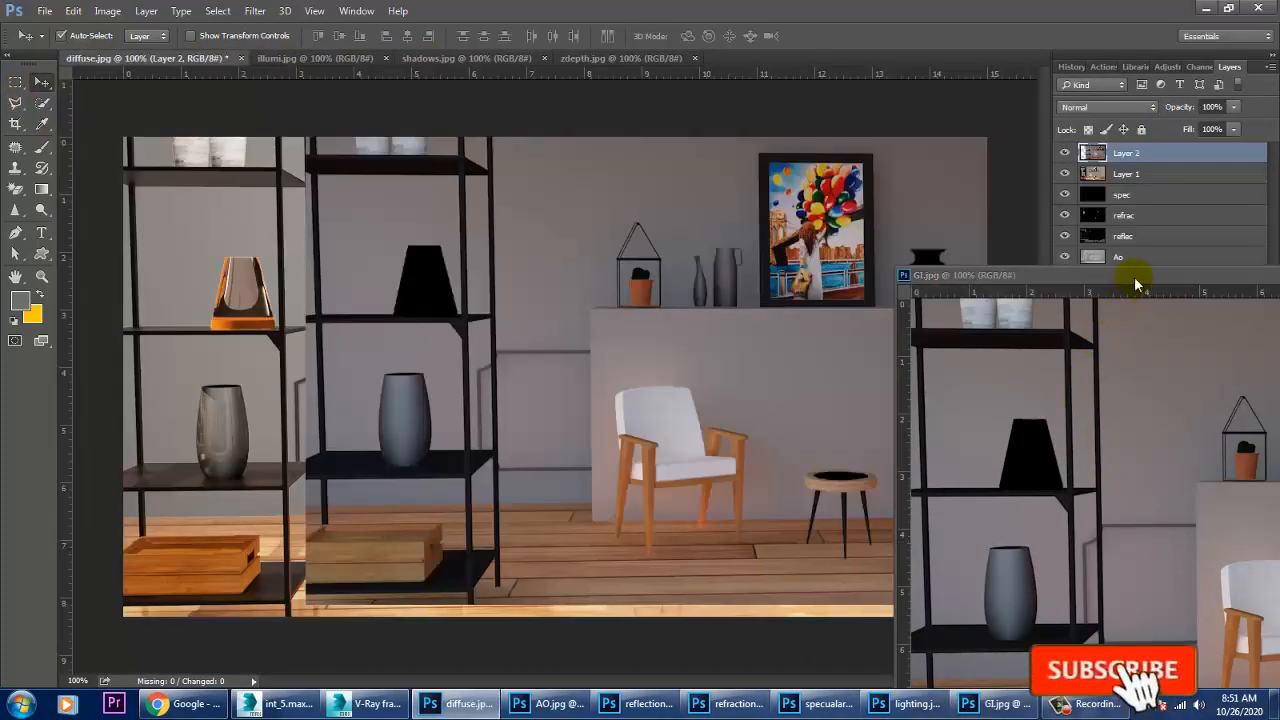
left_click_drag(1128, 277, 350, 302)
left_click(932, 292)
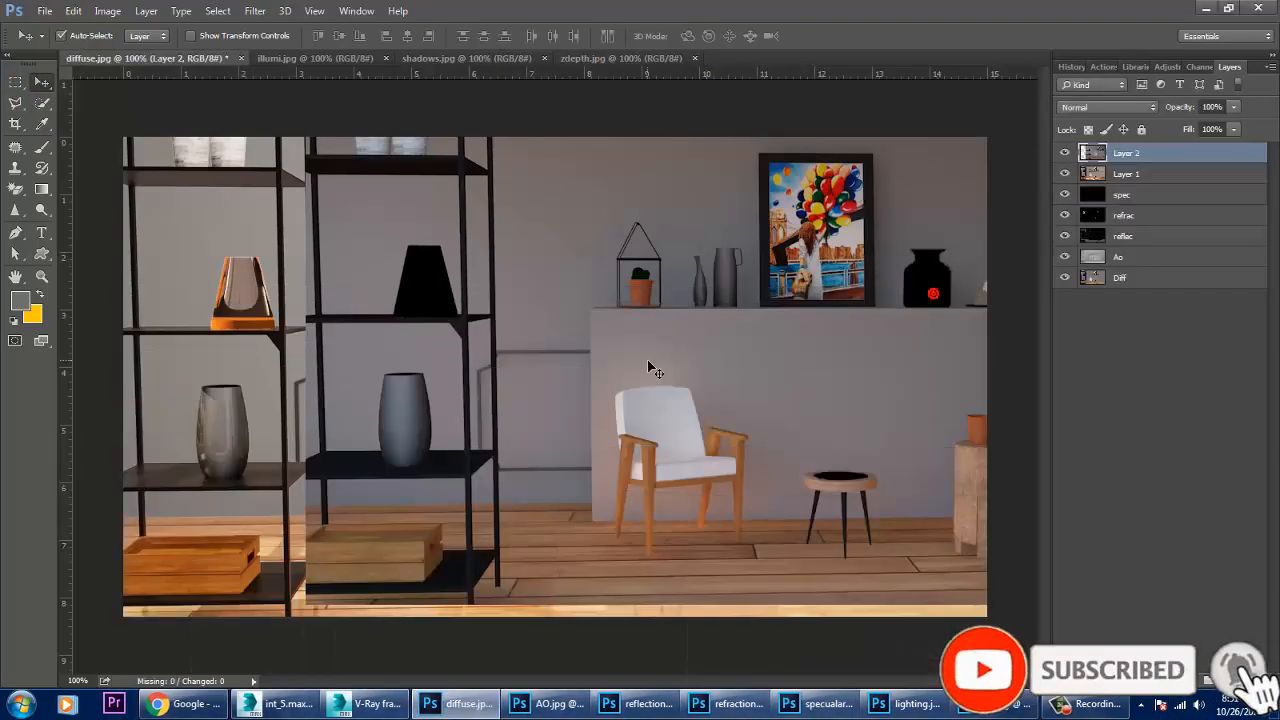
left_click_drag(651, 366, 435, 364)
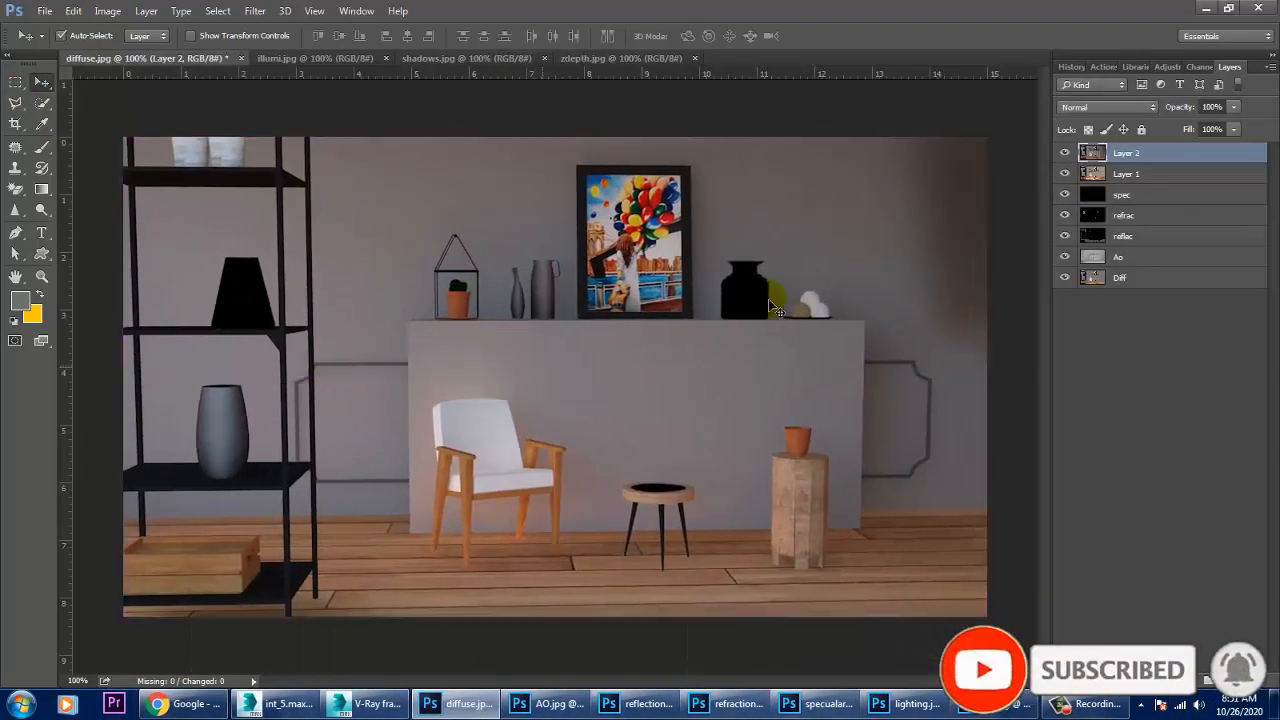
Step: Try the blend modes from Dissolve through Hard Light on the GI layer
left_click(1097, 133)
left_click(1095, 107)
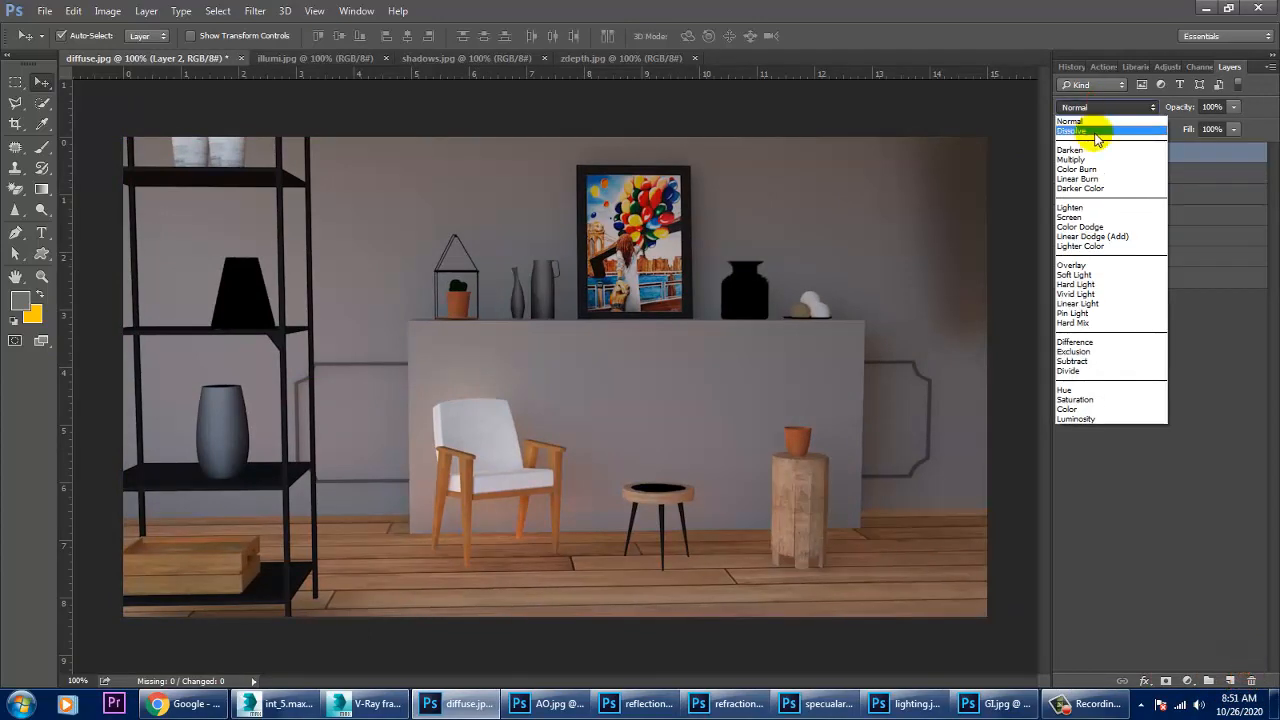
left_click(1097, 131)
key("Down")
key("Down")
key("Down")
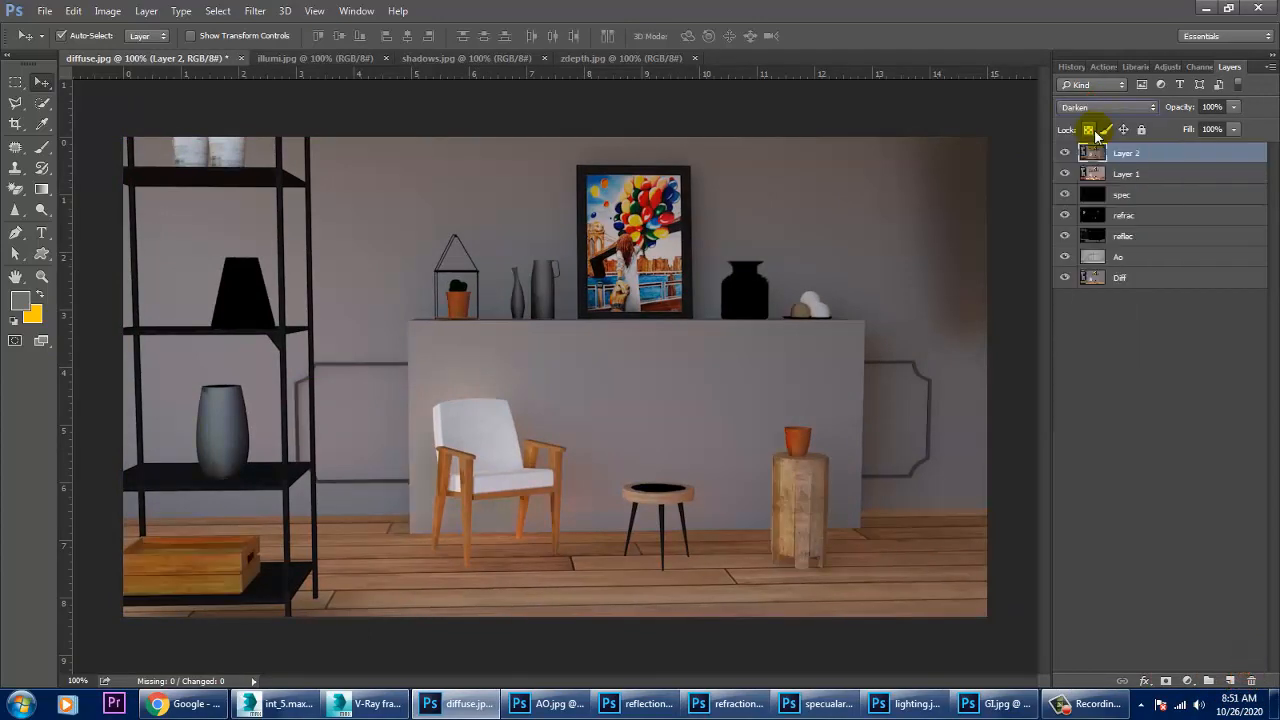
key("Down")
key("Down")
key("Down")
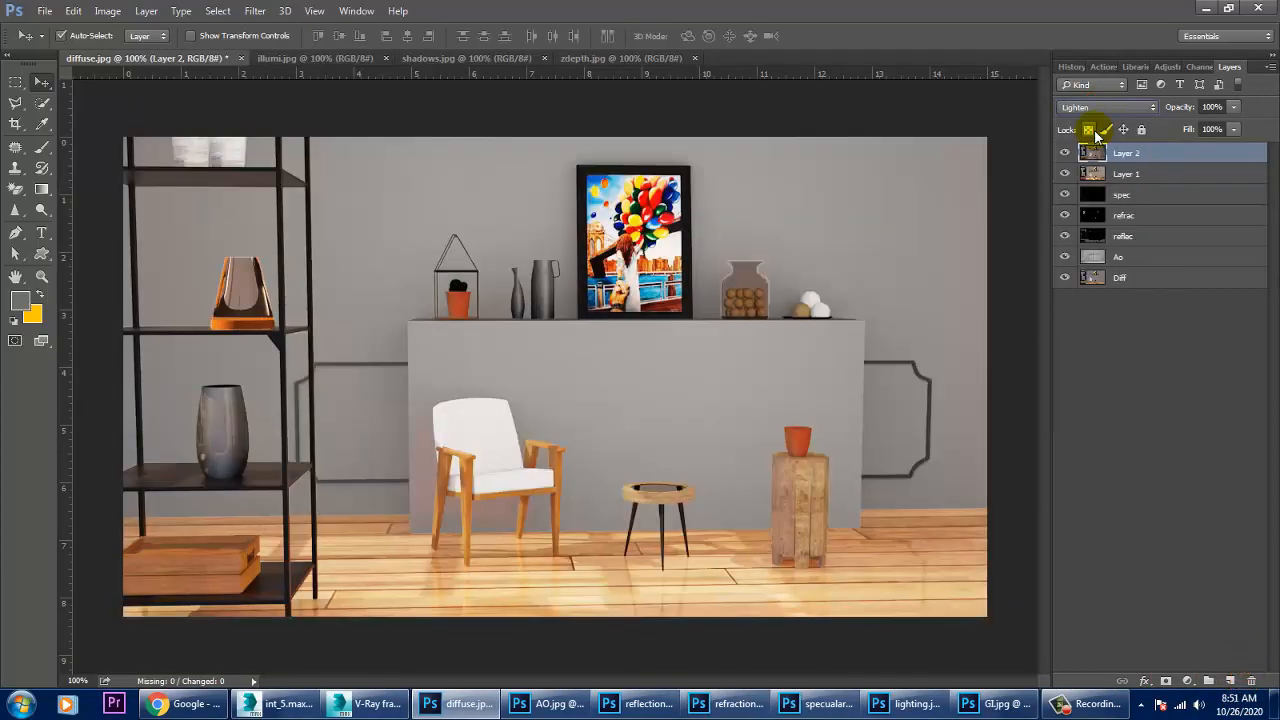
key("Down")
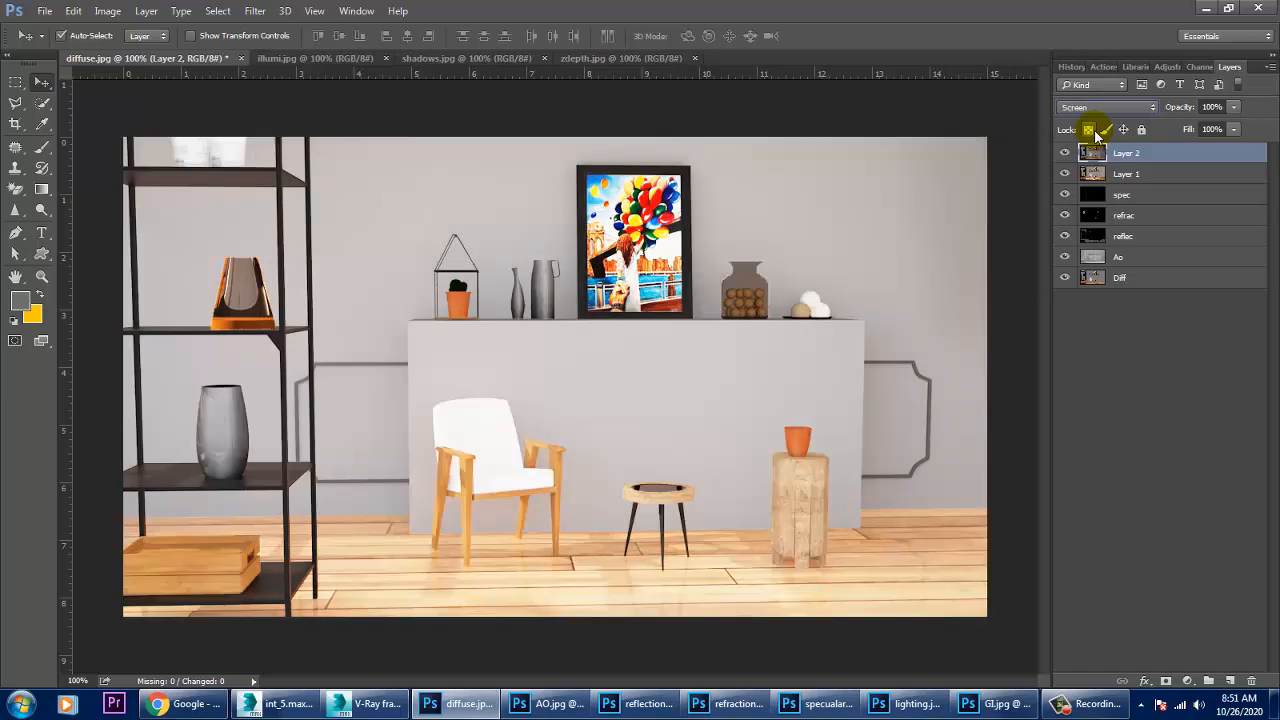
key("Down")
key("Down")
key("Down")
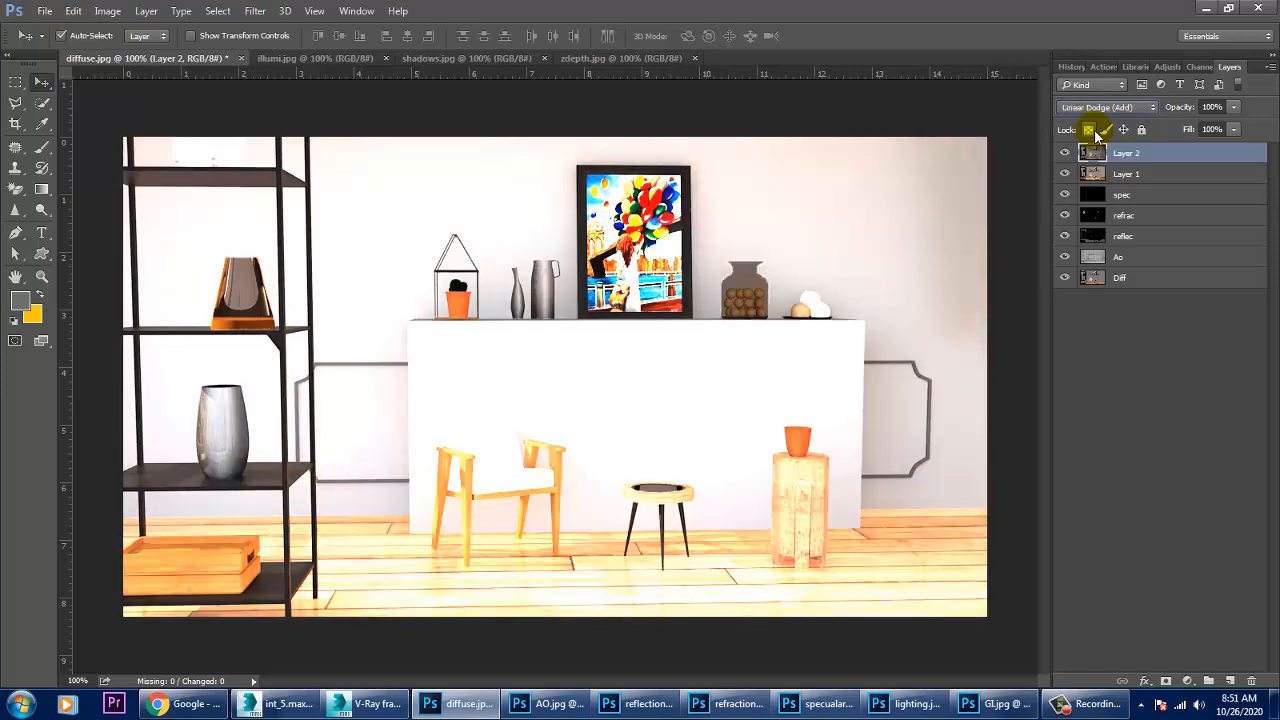
key("Down")
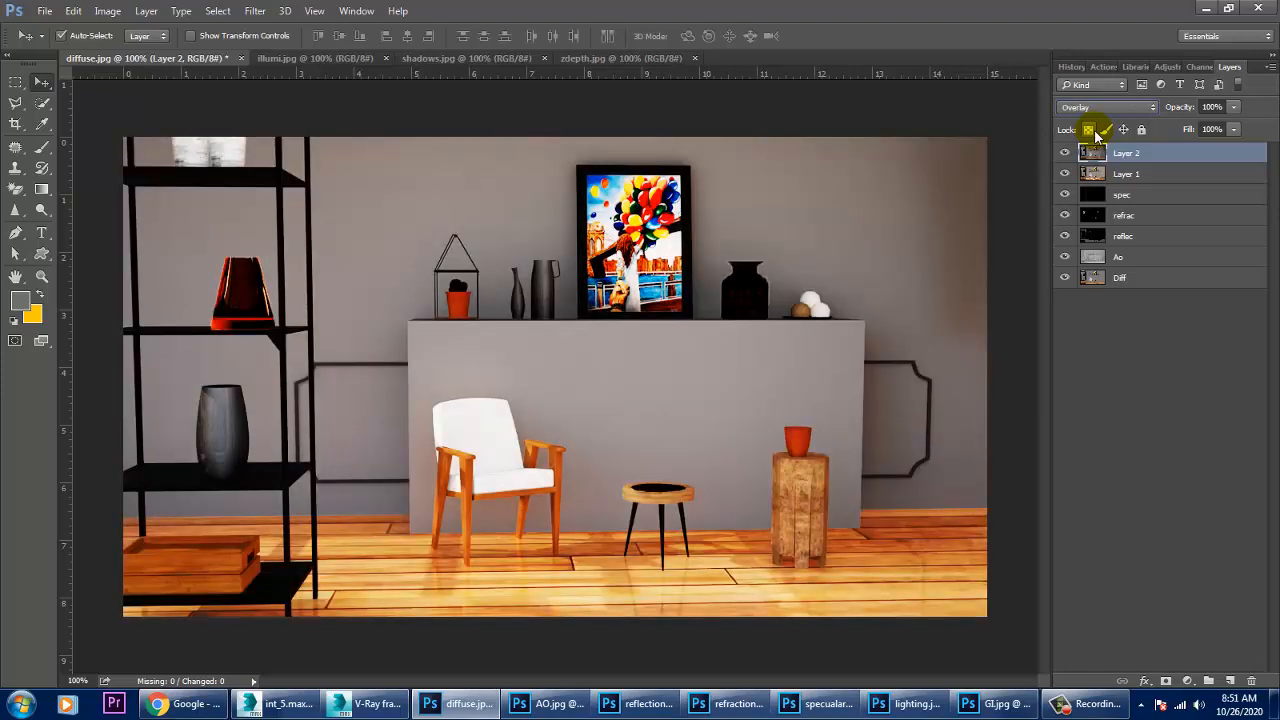
key("Down")
key("Down")
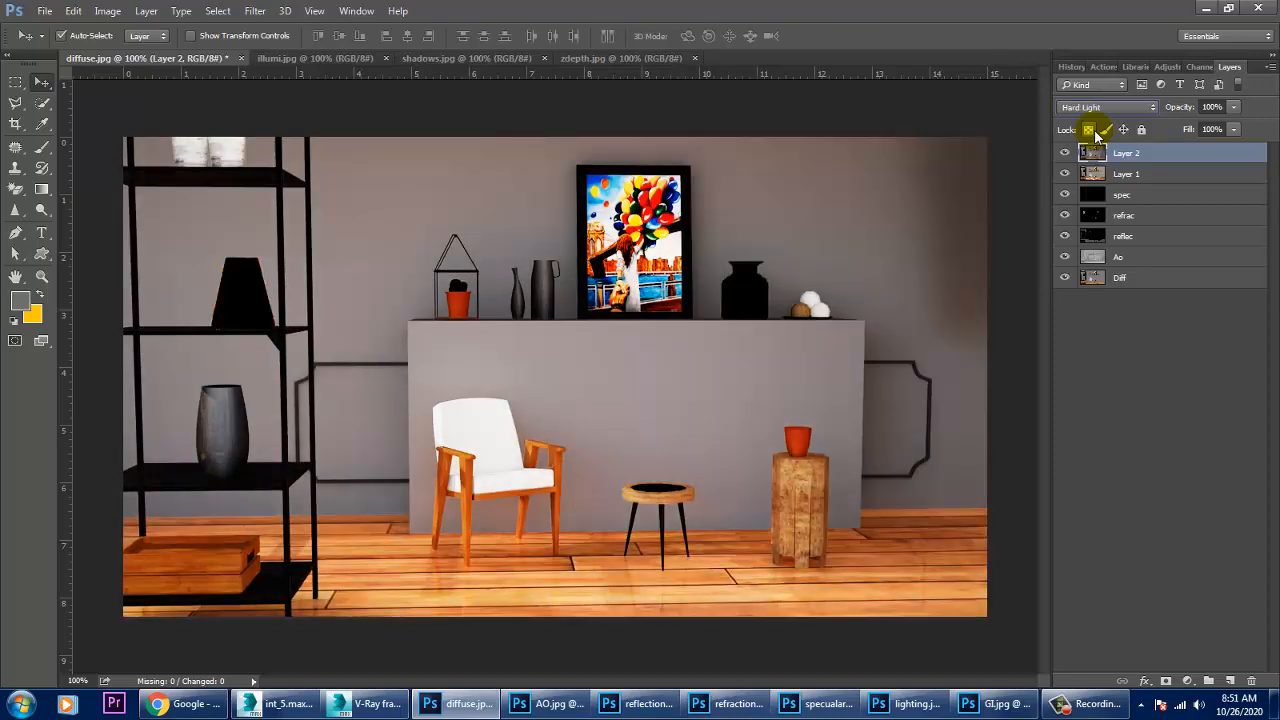
Step: Step the GI layer's blend mode back from Hard Light to Normal
key("Up")
key("Up")
key("Up")
key("Up")
key("Up")
key("Up")
key("Up")
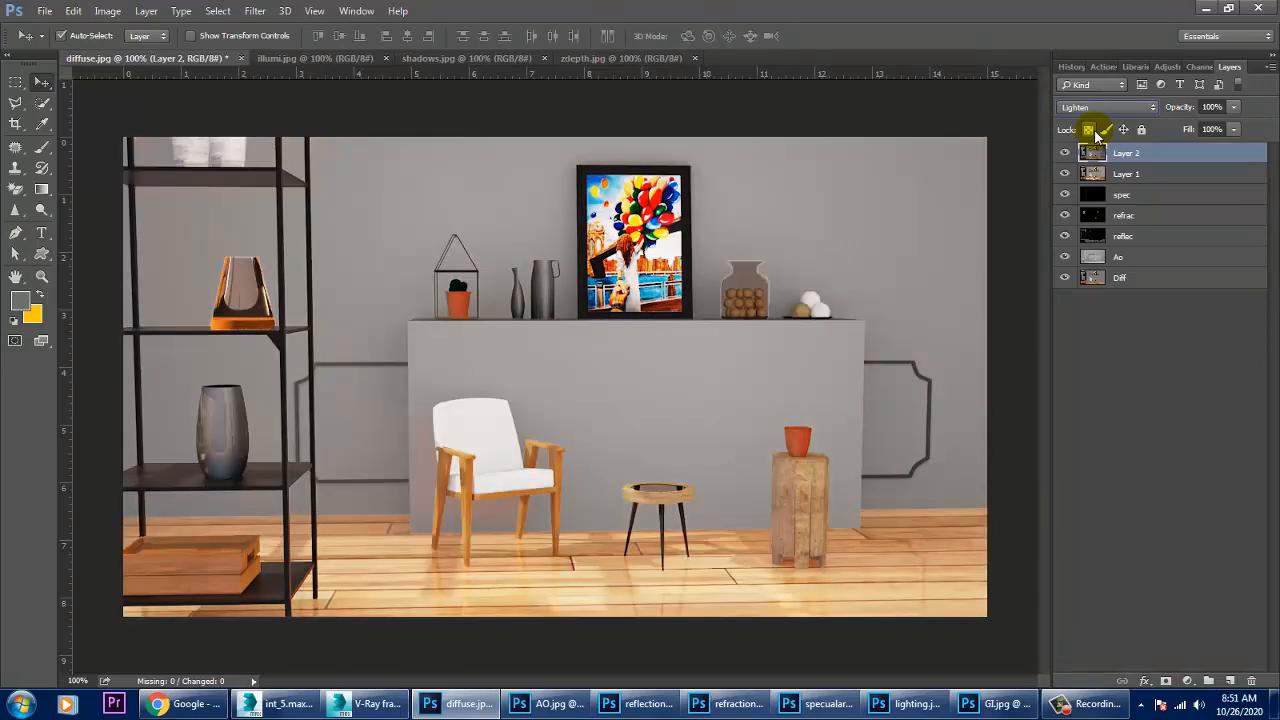
key("Up")
key("Up")
key("Up")
key("Up")
key("Up")
key("Up")
key("Up")
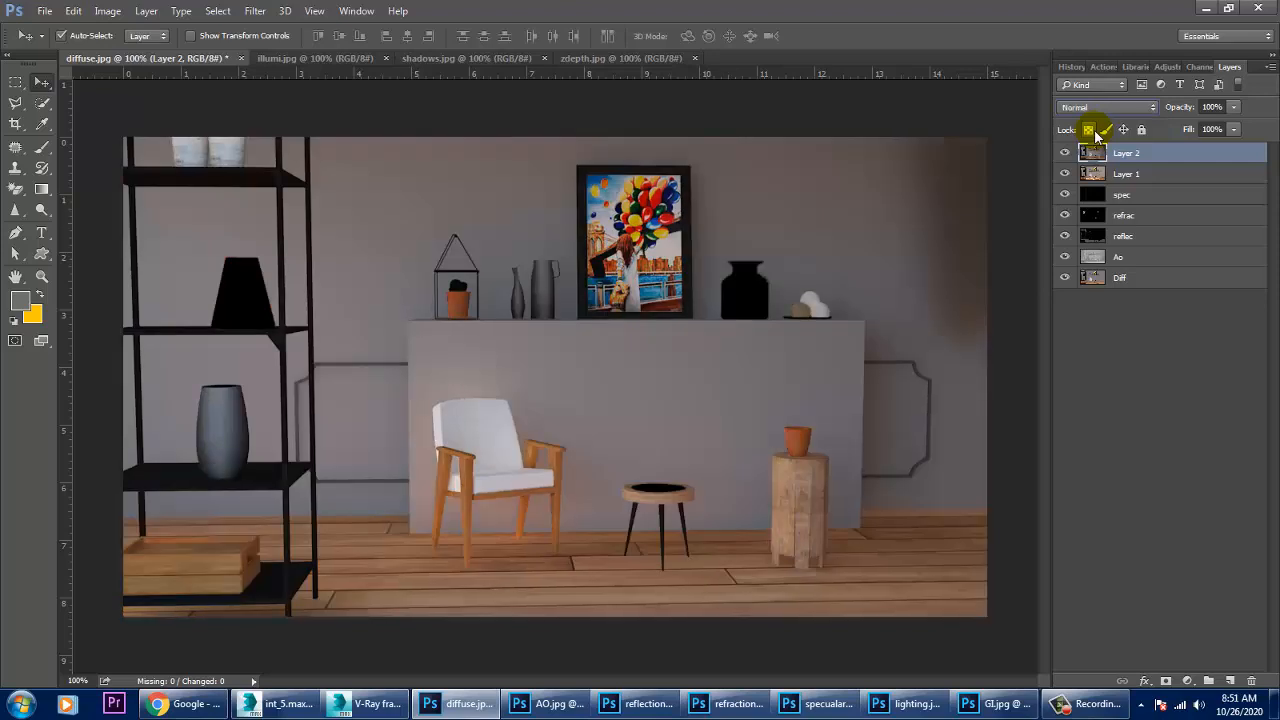
Step: Compare Lighten with the neighbouring Screen blend mode on the GI layer and choose Lighten
key("Down")
key("Down")
key("Down")
key("Down")
key("Down")
key("Down")
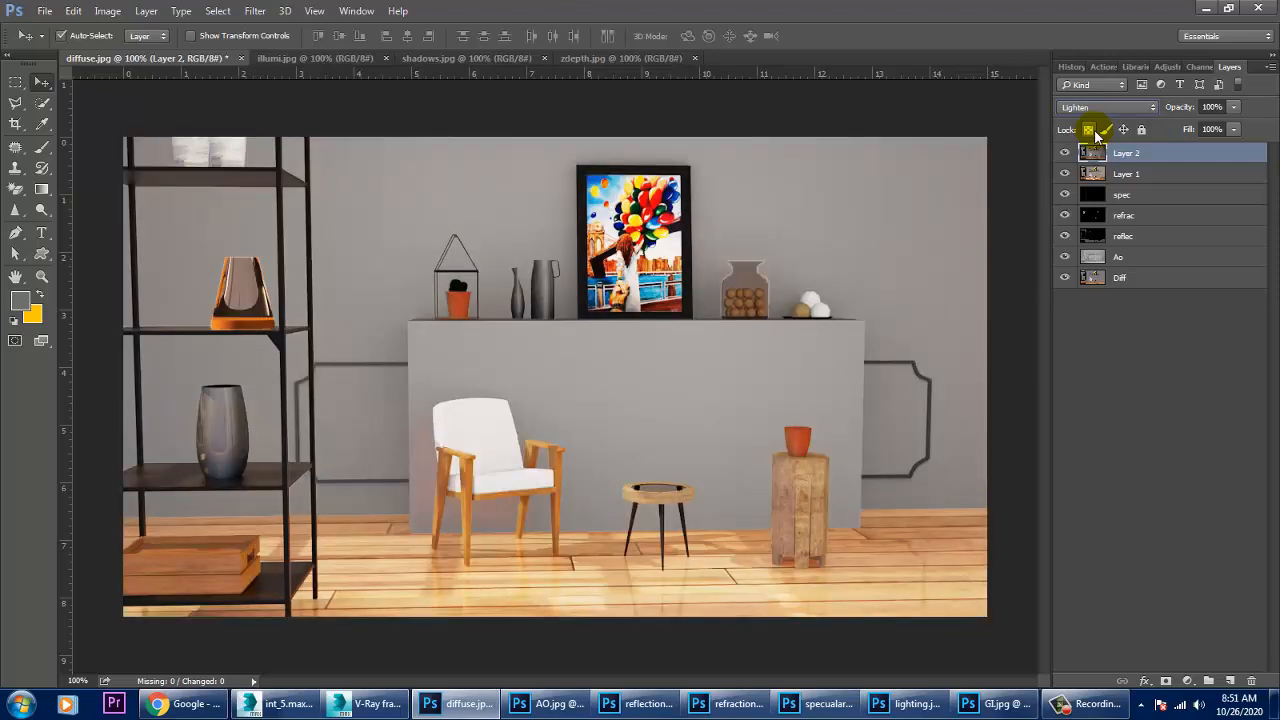
key("Down")
key("Up")
key("Down")
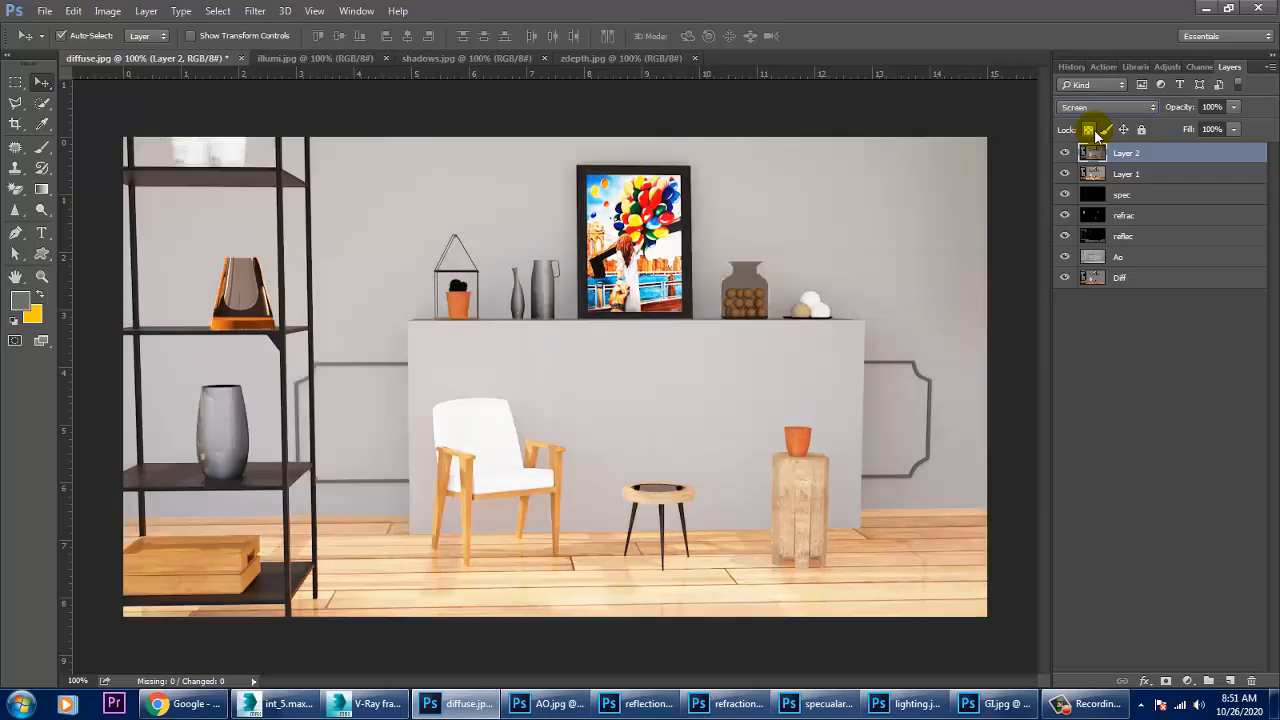
key("Up")
key("Down")
key("Down")
key("Up")
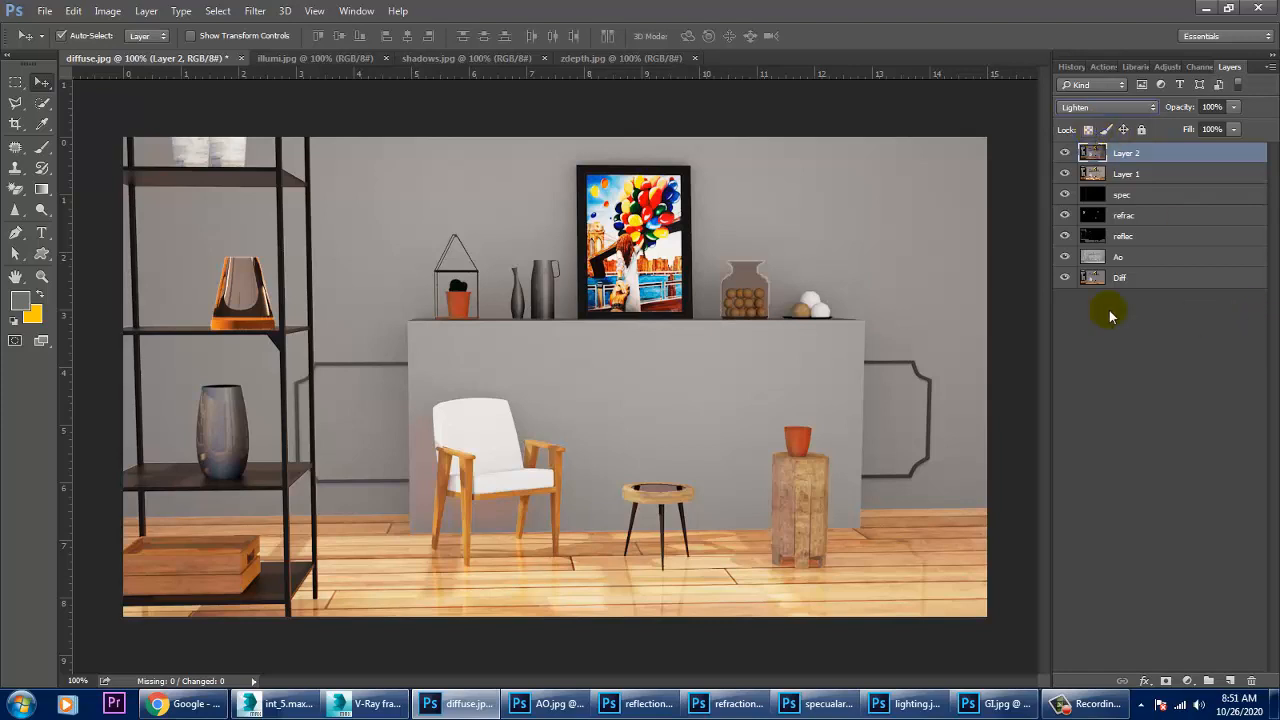
Step: Copy the zdepth.jpg pass into the diffuse document above the GI layer and align it with the canvas
left_click(595, 60)
left_click_drag(601, 57, 1043, 365)
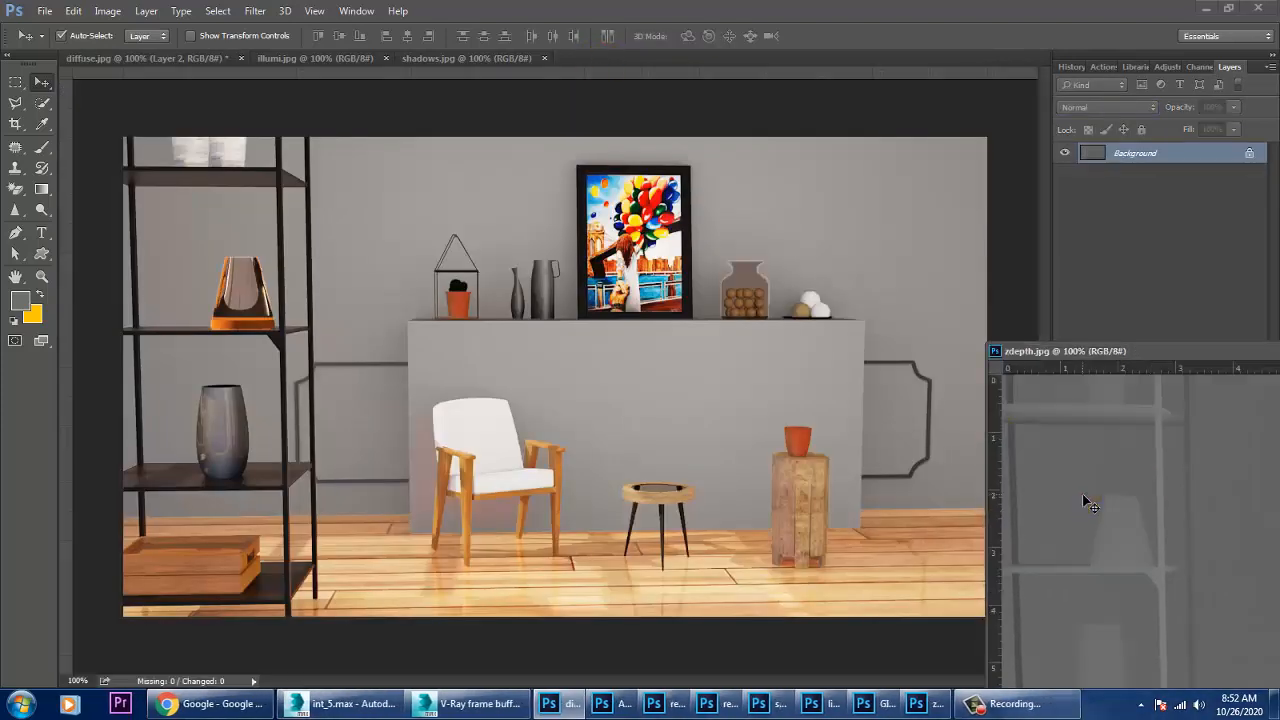
left_click_drag(1090, 505, 649, 391)
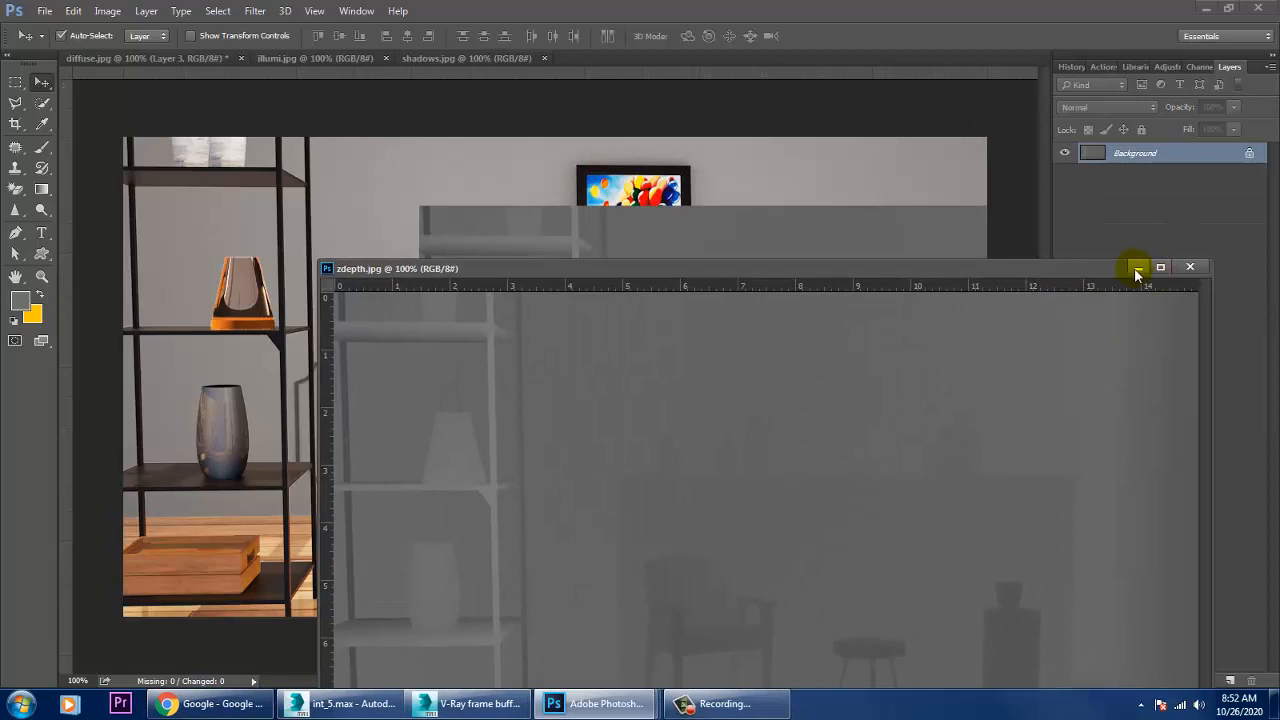
left_click(1134, 268)
left_click_drag(590, 342, 316, 270)
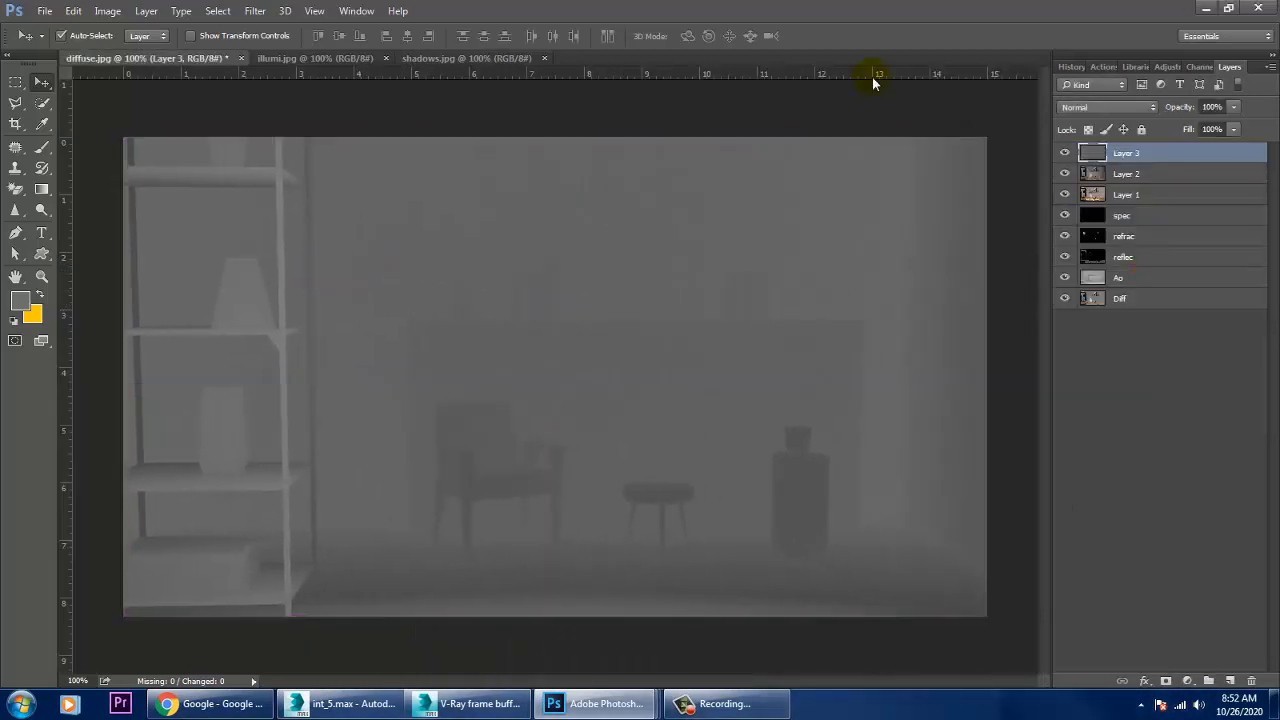
Step: Try the blend modes from Dissolve through Vivid Light on the z-depth layer
left_click(1056, 107)
left_click(1077, 125)
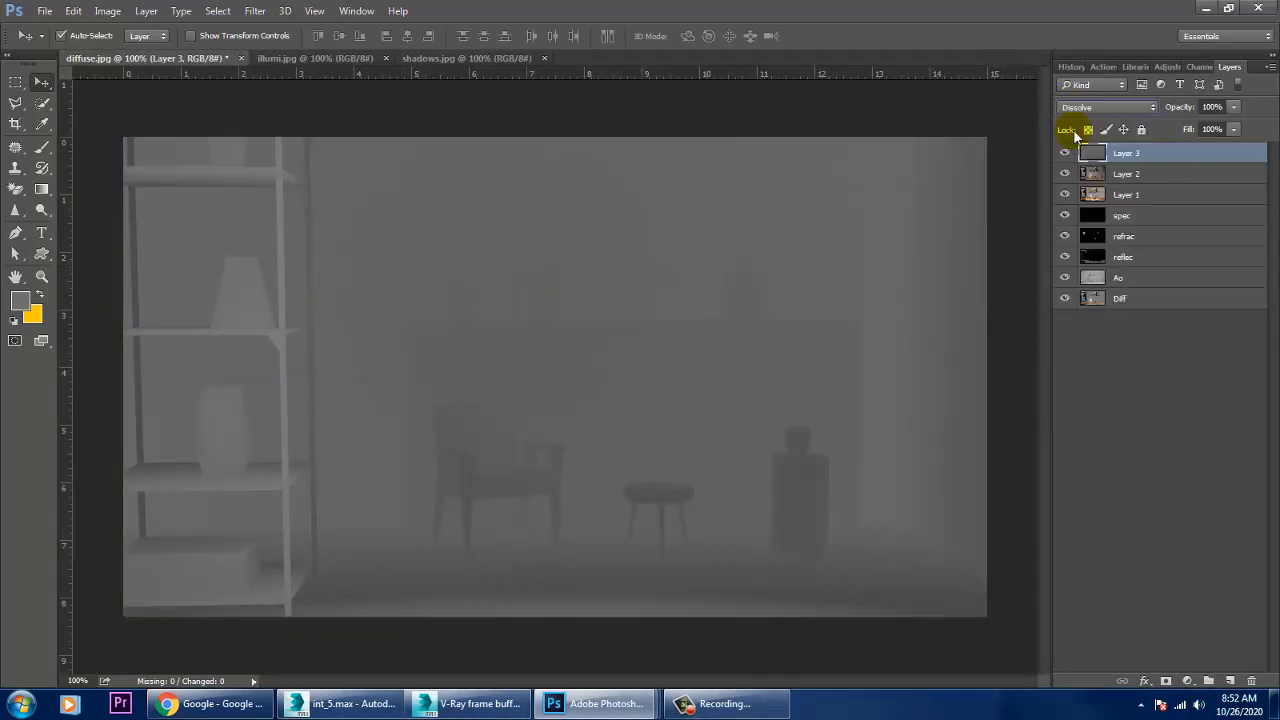
key("Down")
key("Down")
key("Down")
key("Down")
key("Down")
key("Down")
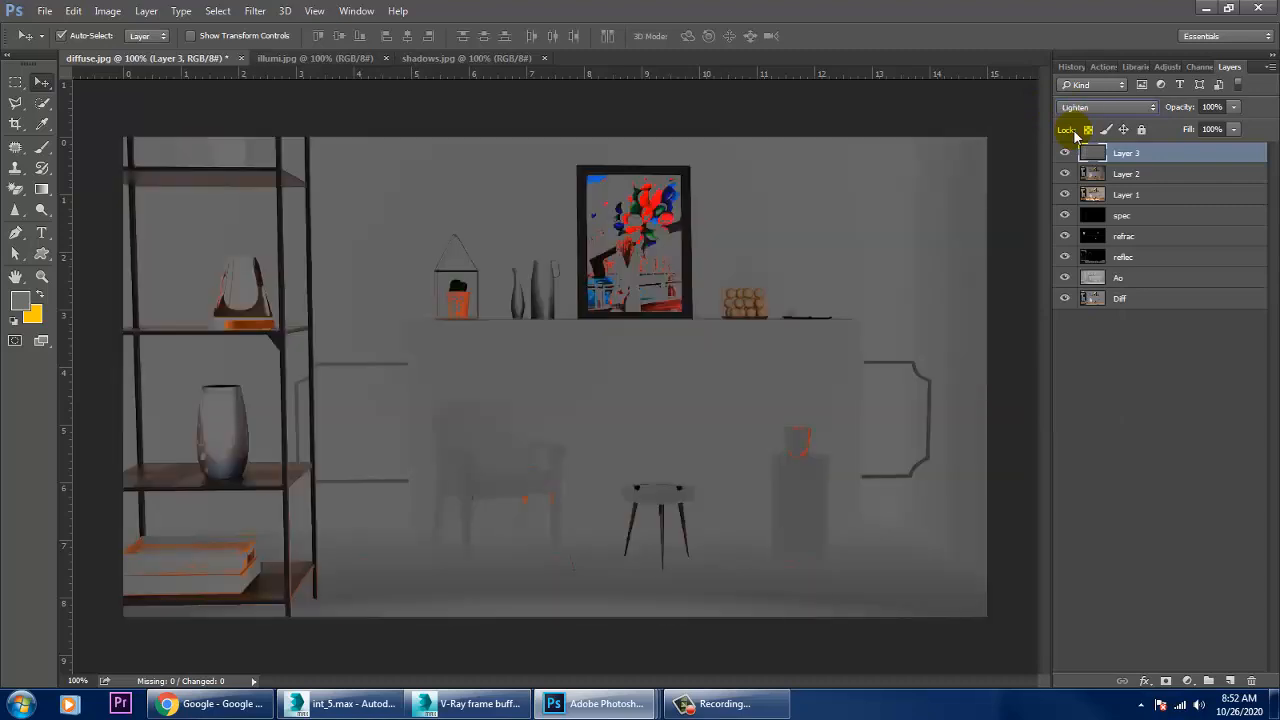
key("Down")
key("Down")
key("Down")
key("Down")
key("Down")
key("Down")
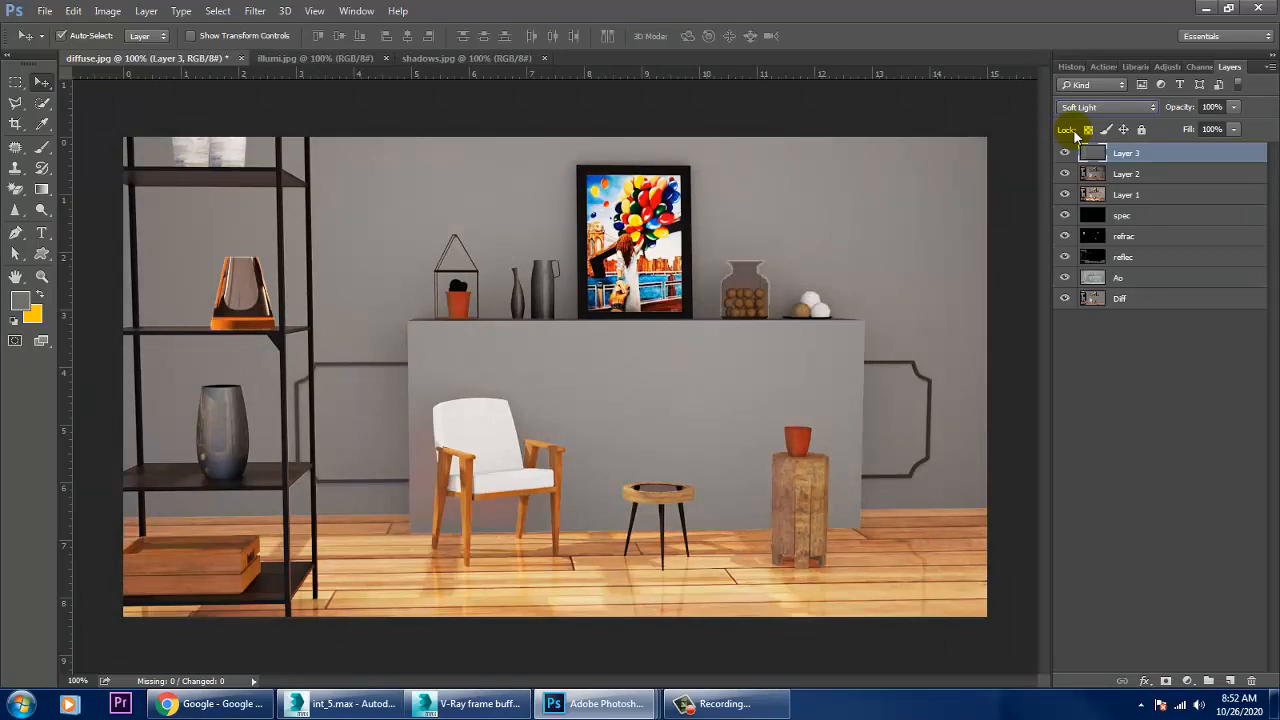
key("Down")
key("Down")
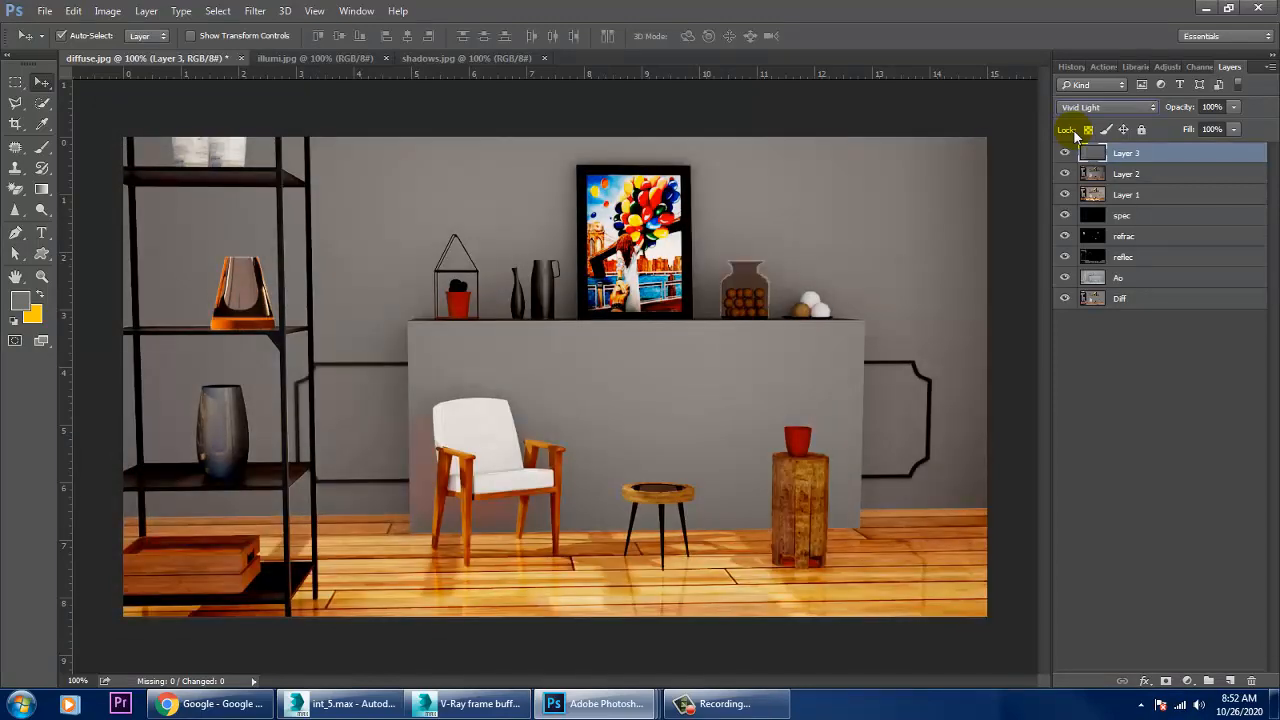
Step: Try the z-depth layer's remaining blend modes beyond Vivid Light, comparing Divide with its neighbouring mode
key("Down")
key("Down")
key("Down")
key("Down")
key("Down")
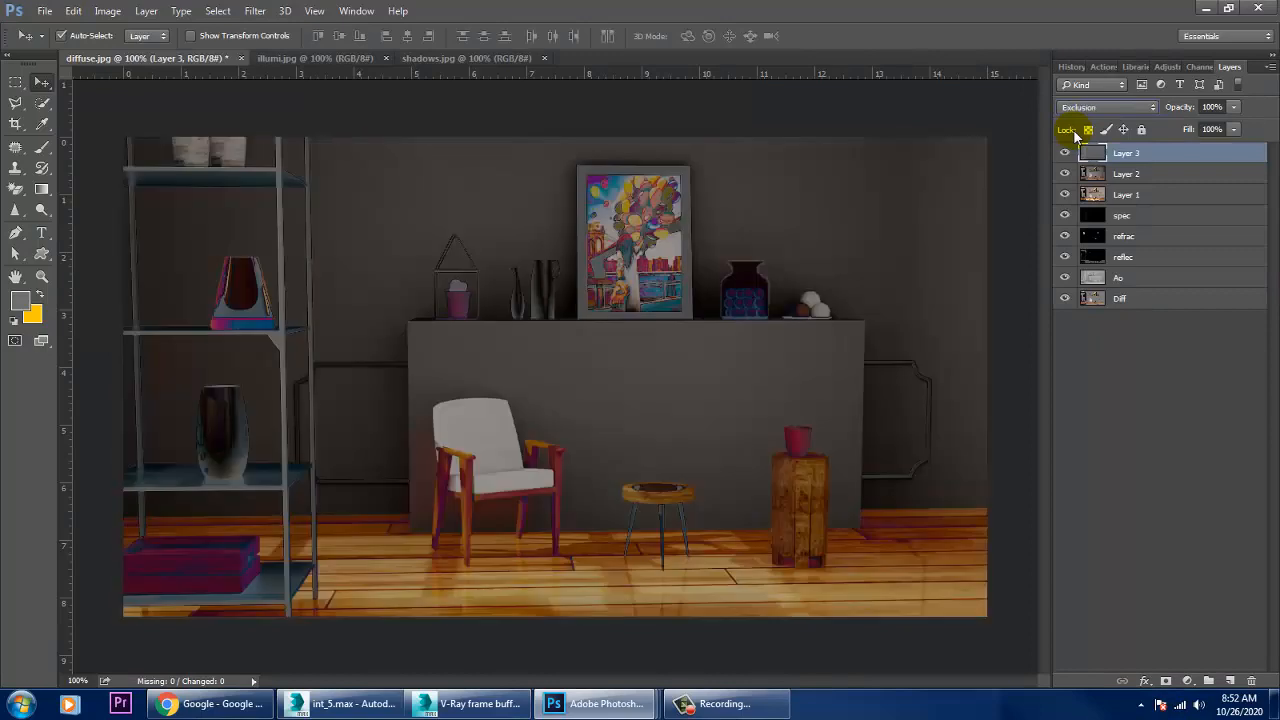
key("Down")
key("Down")
key("Up")
key("Down")
key("Up")
key("Down")
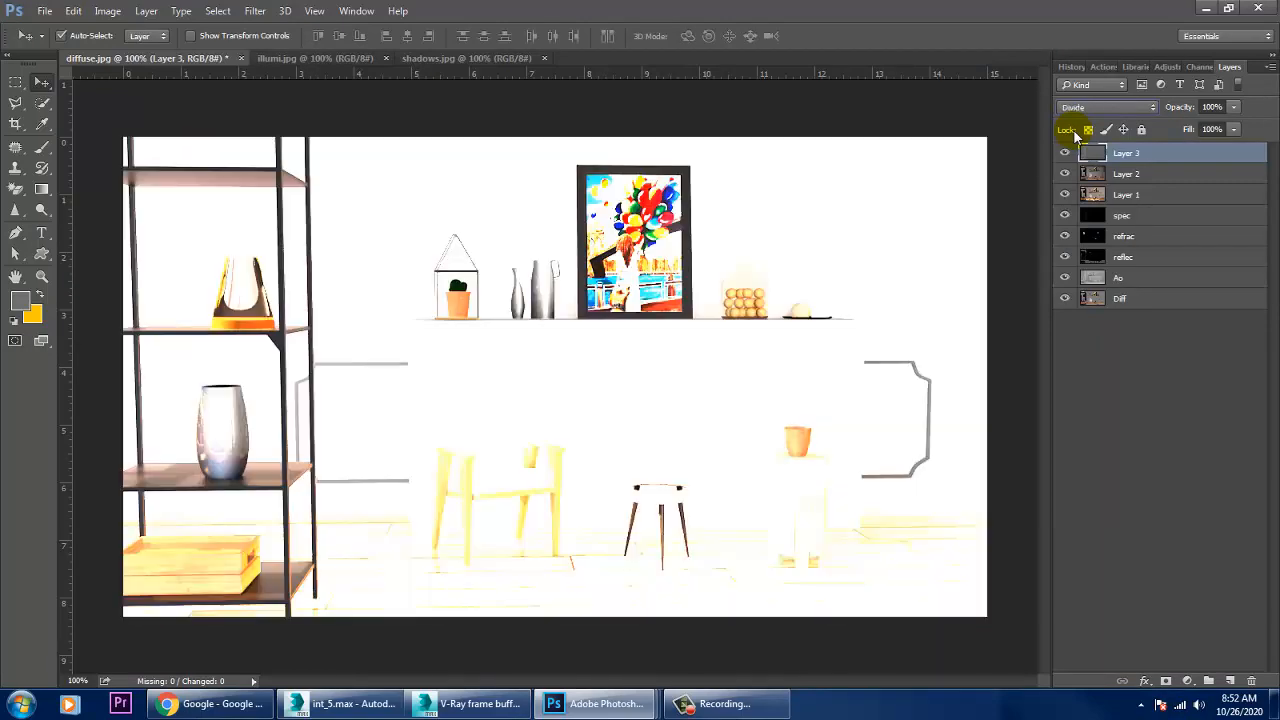
key("Down")
key("Down")
key("Down")
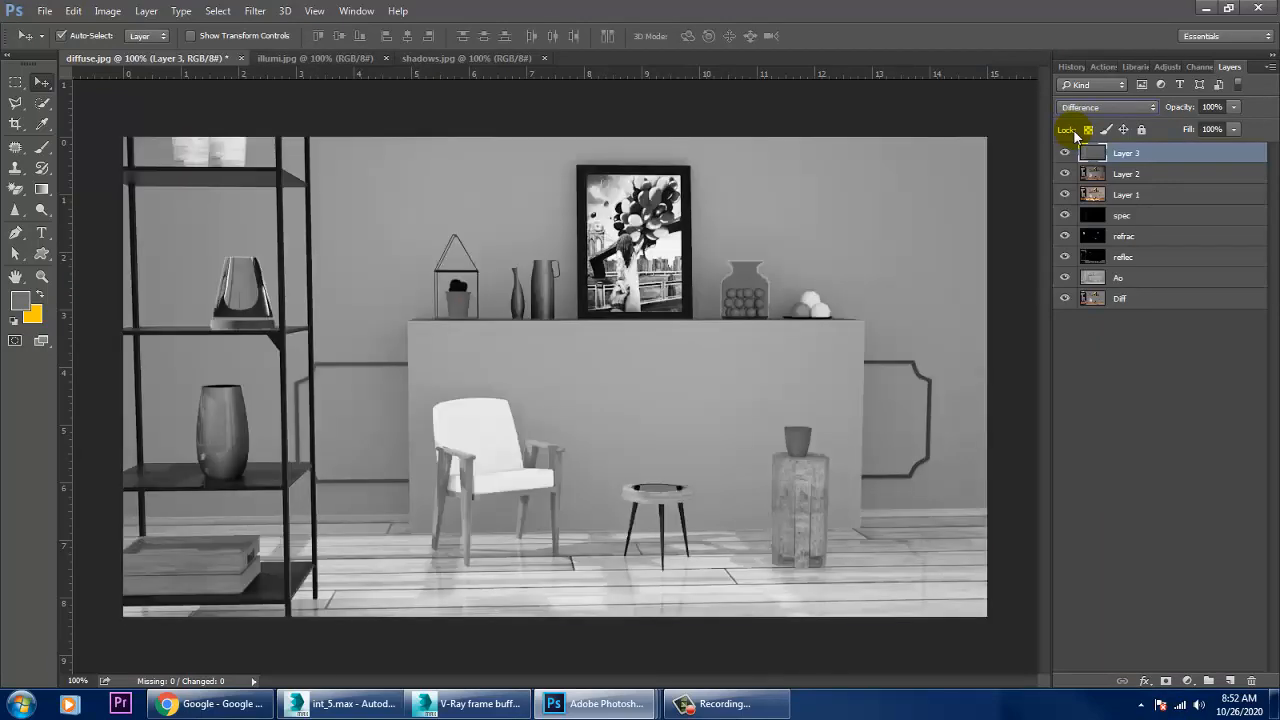
Step: Step the z-depth layer's blend mode back up to the beginning of the blend mode list
key("Up")
key("Up")
key("Up")
key("Up")
key("Up")
key("Up")
key("Up")
key("Up")
key("Up")
key("Up")
key("Up")
key("Up")
key("Up")
key("Up")
key("Up")
key("Up")
key("Up")
key("Up")
key("Up")
Step: Step through the z-depth layer's blend modes to choose Overlay, and lower the layer's opacity to 9%
key("Down")
key("Down")
key("Down")
key("Down")
key("Down")
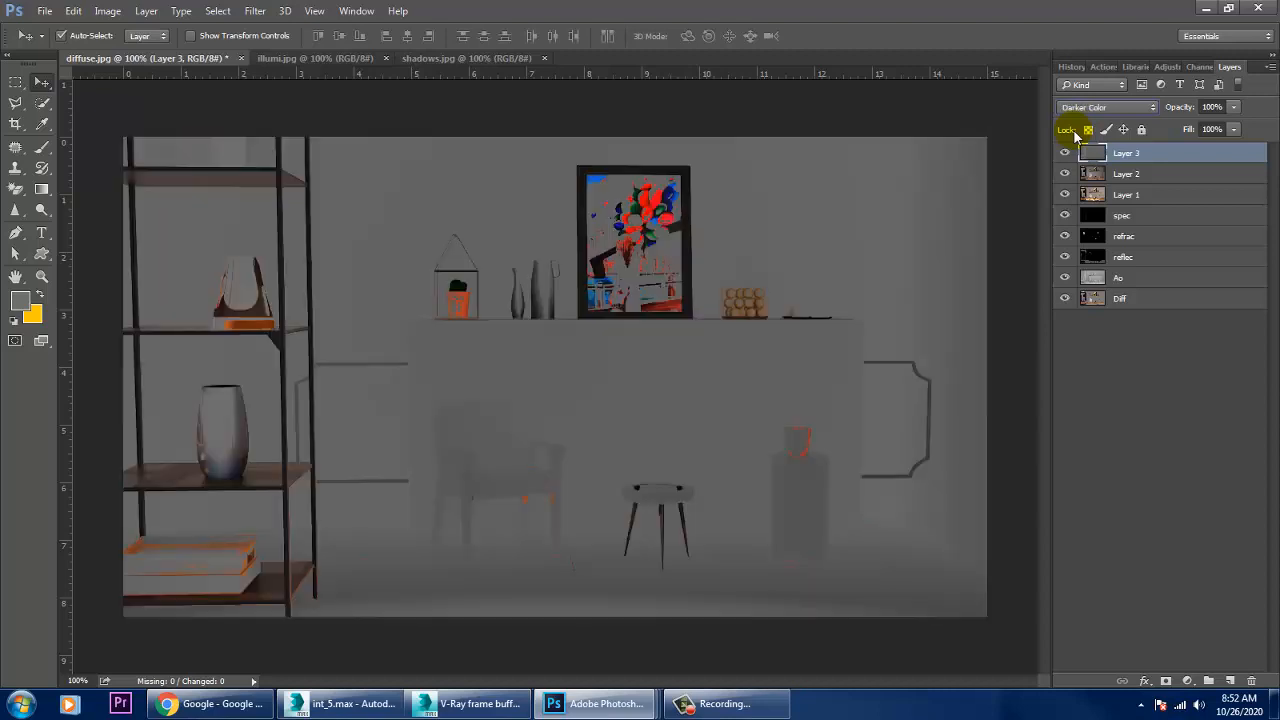
key("Down")
key("Down")
key("Down")
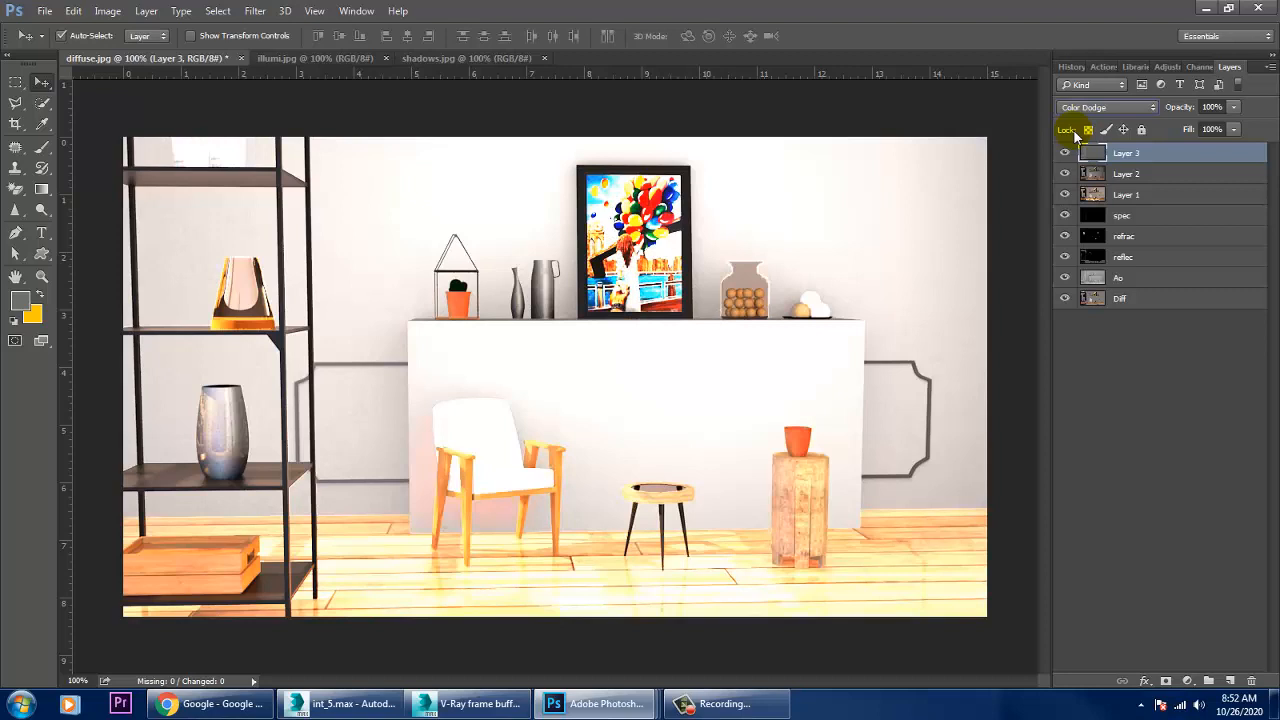
key("Down")
key("Down")
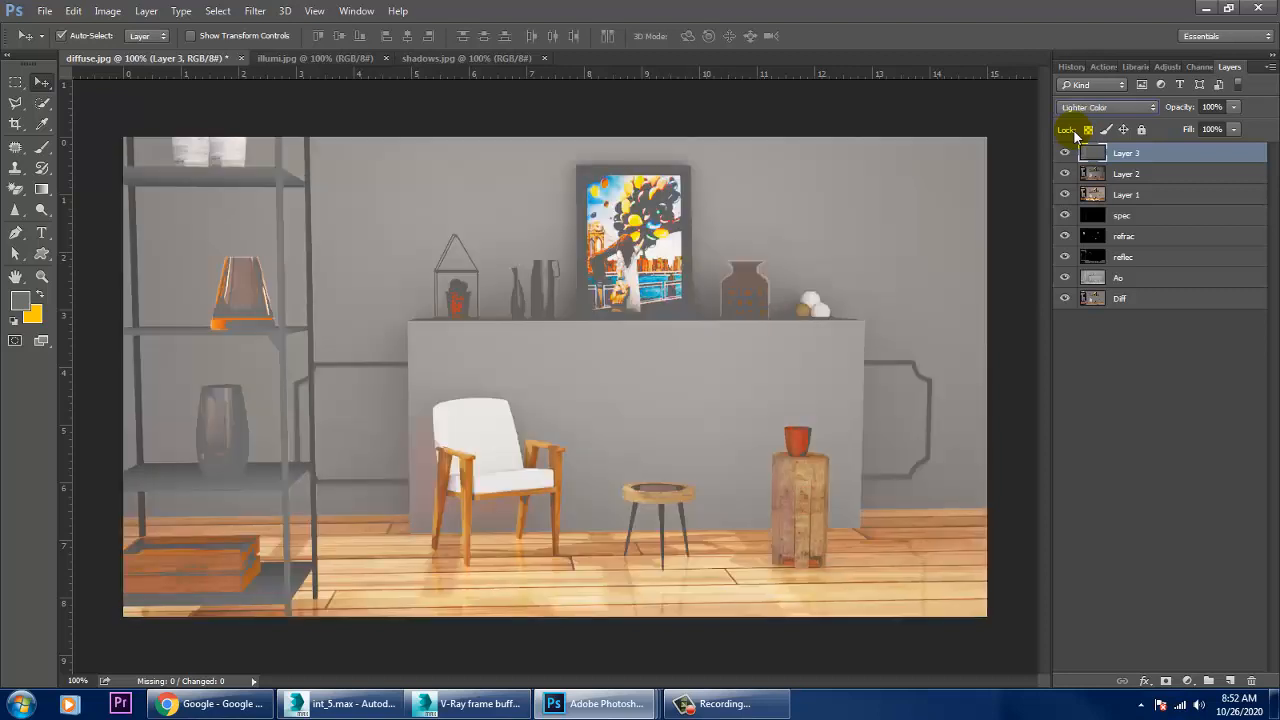
key("Down")
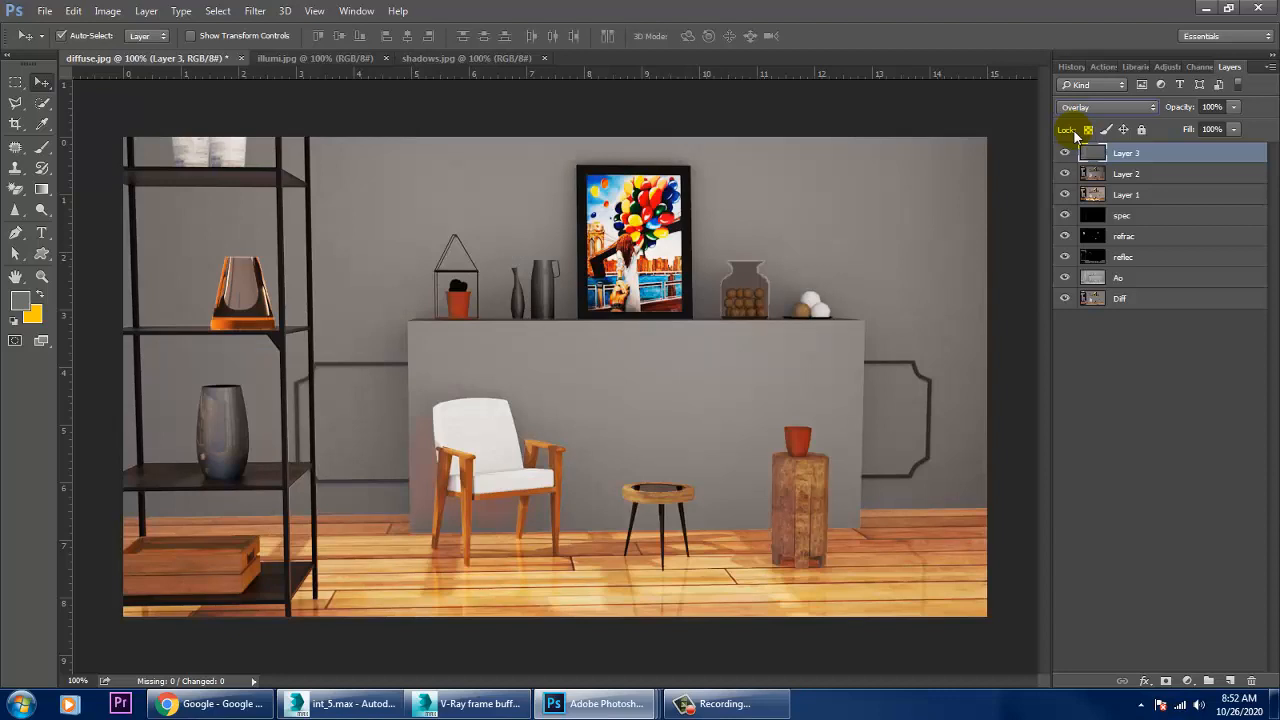
left_click(1234, 107)
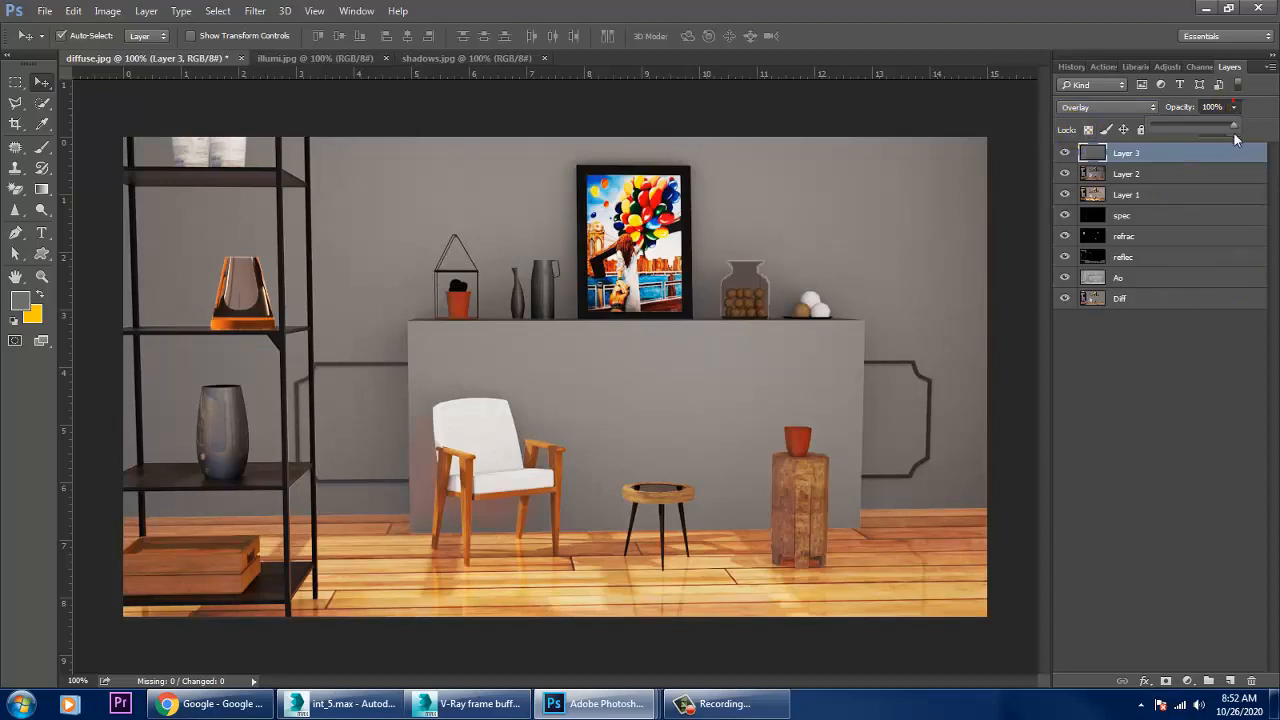
left_click_drag(1236, 127, 1161, 129)
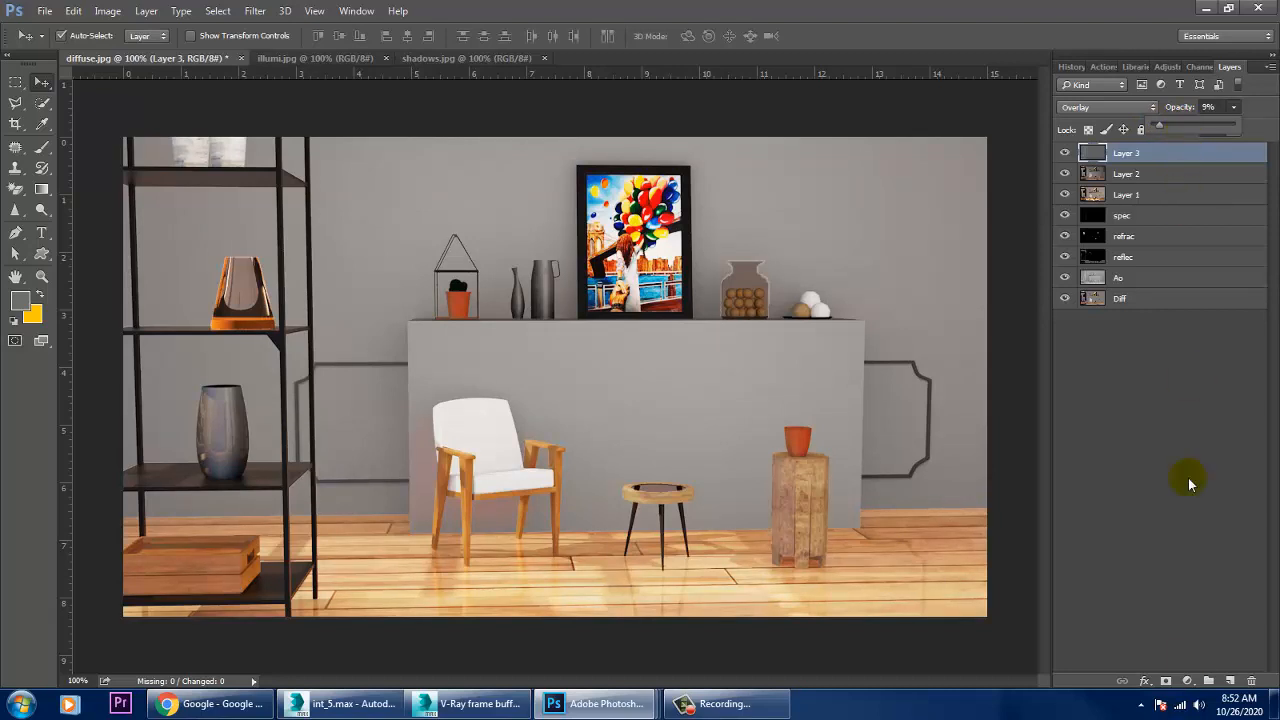
Step: Add a Color Balance adjustment layer above all passes with midtones Cyan–Red +13 and Yellow–Blue -15
left_click(1188, 681)
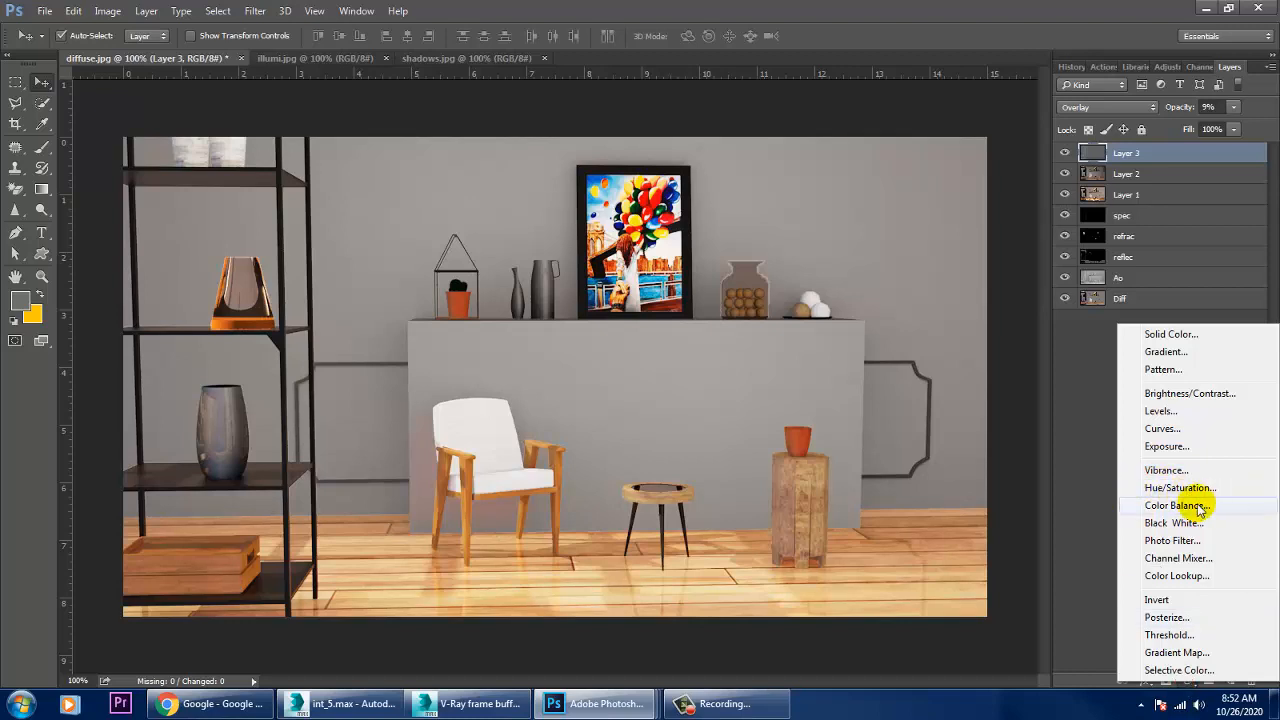
left_click(1118, 504)
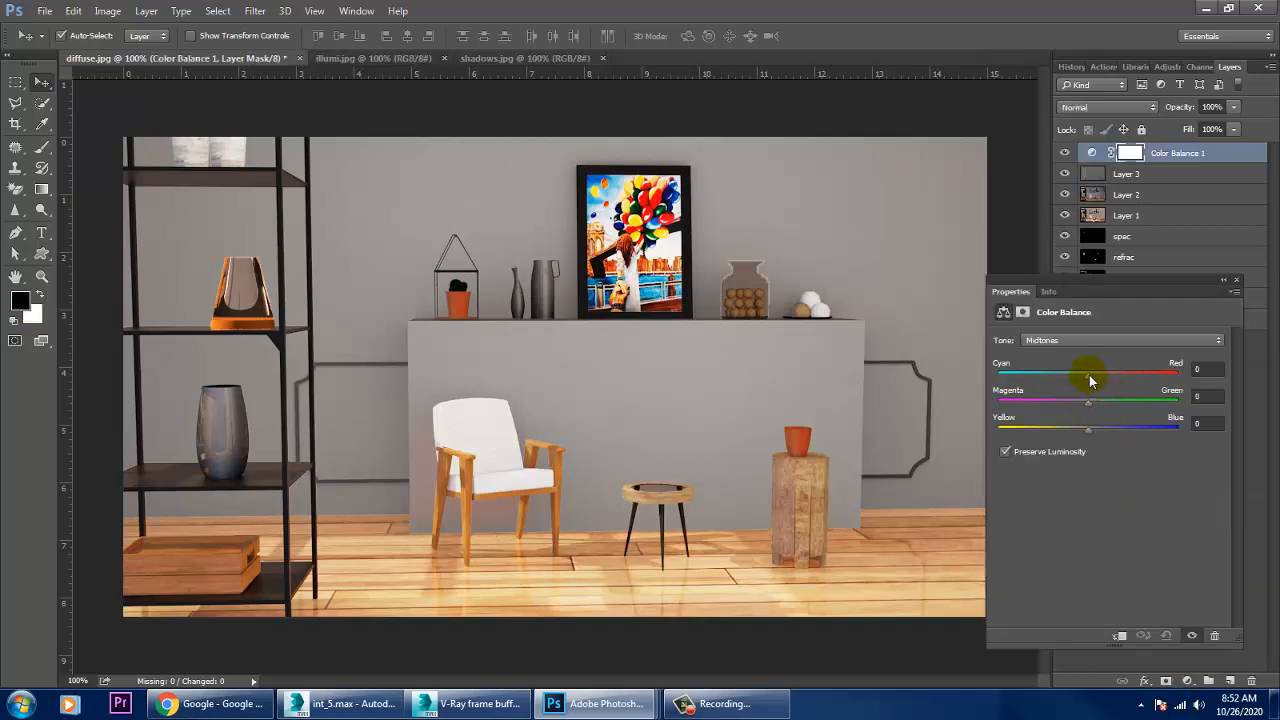
left_click_drag(1101, 375, 1101, 374)
mouse_move(1088, 428)
left_mouse_down()
mouse_move(1062, 424)
mouse_move(1075, 429)
left_mouse_up()
left_click_drag(1075, 429, 1078, 426)
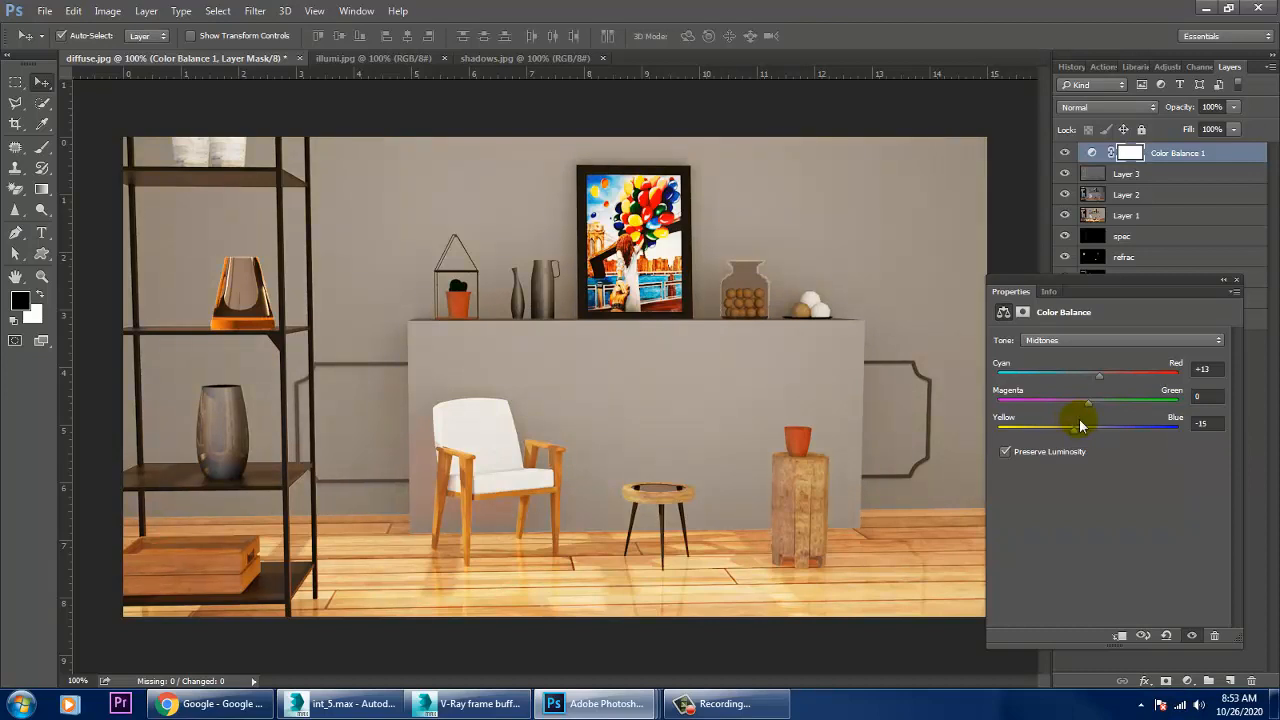
left_click(1251, 418)
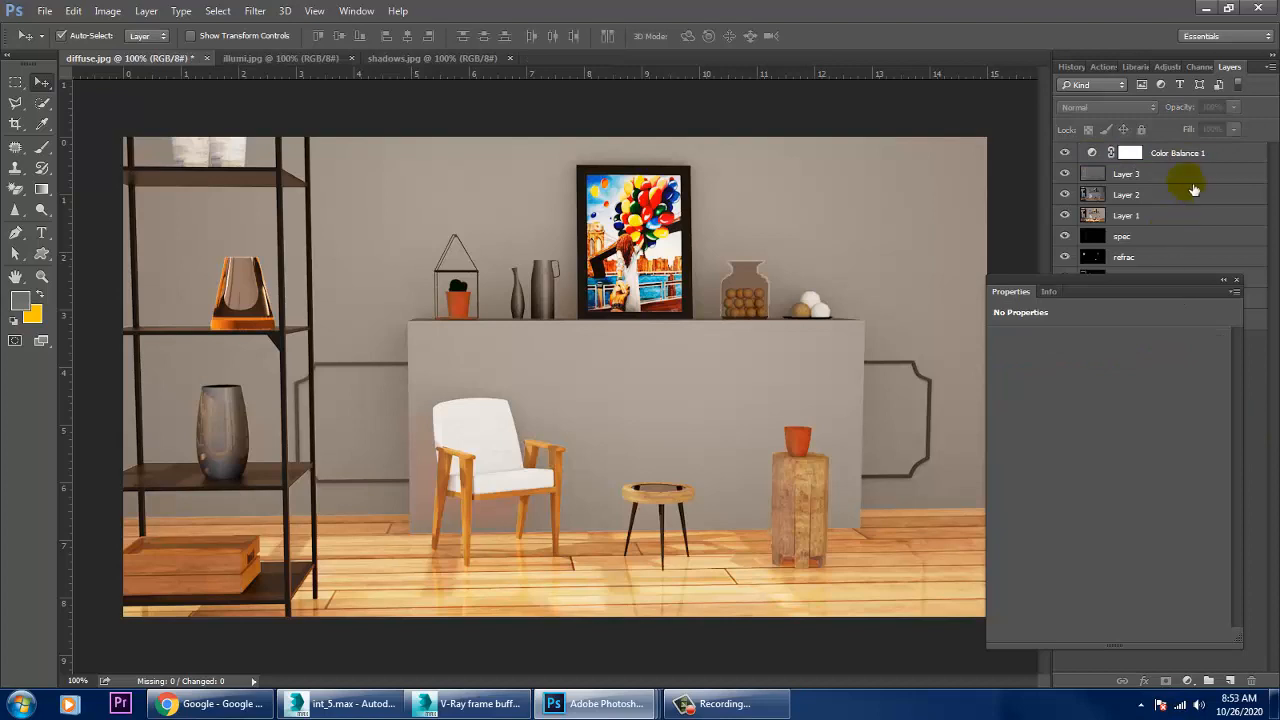
left_click(1235, 284)
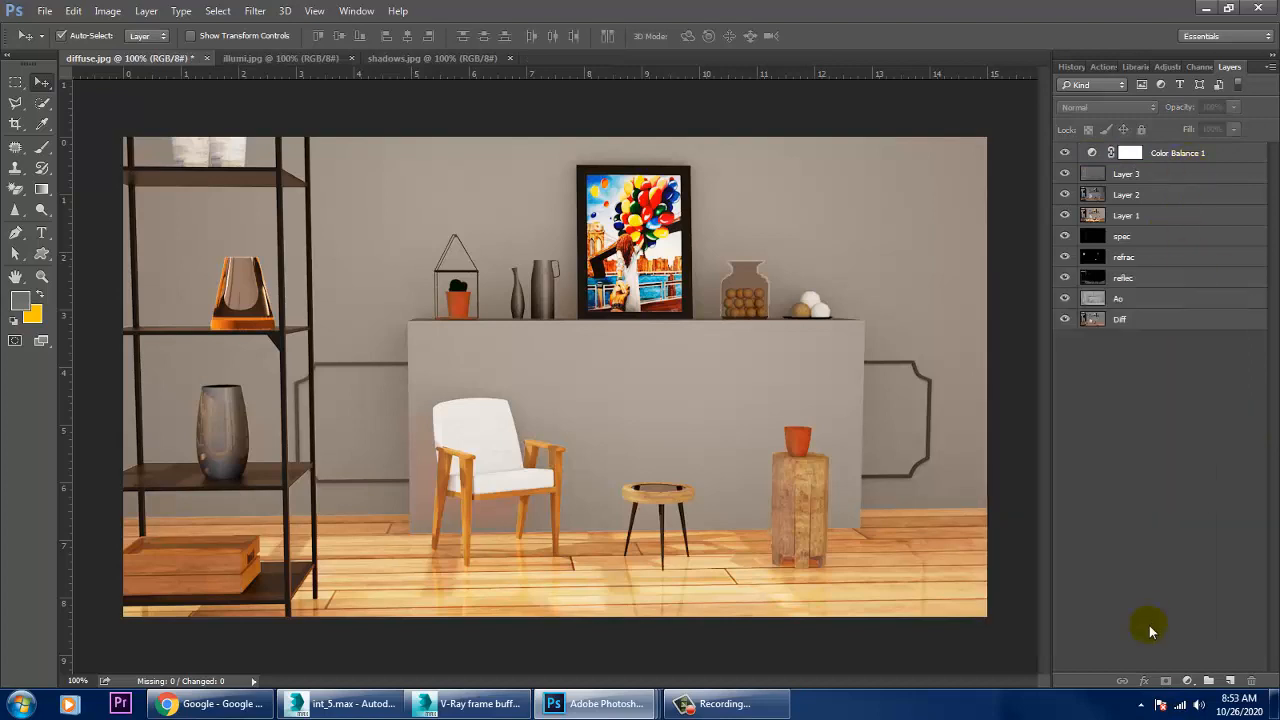
Step: Add an Exposure adjustment layer above the Color Balance layer with exposure set to +0.31
left_click(1187, 681)
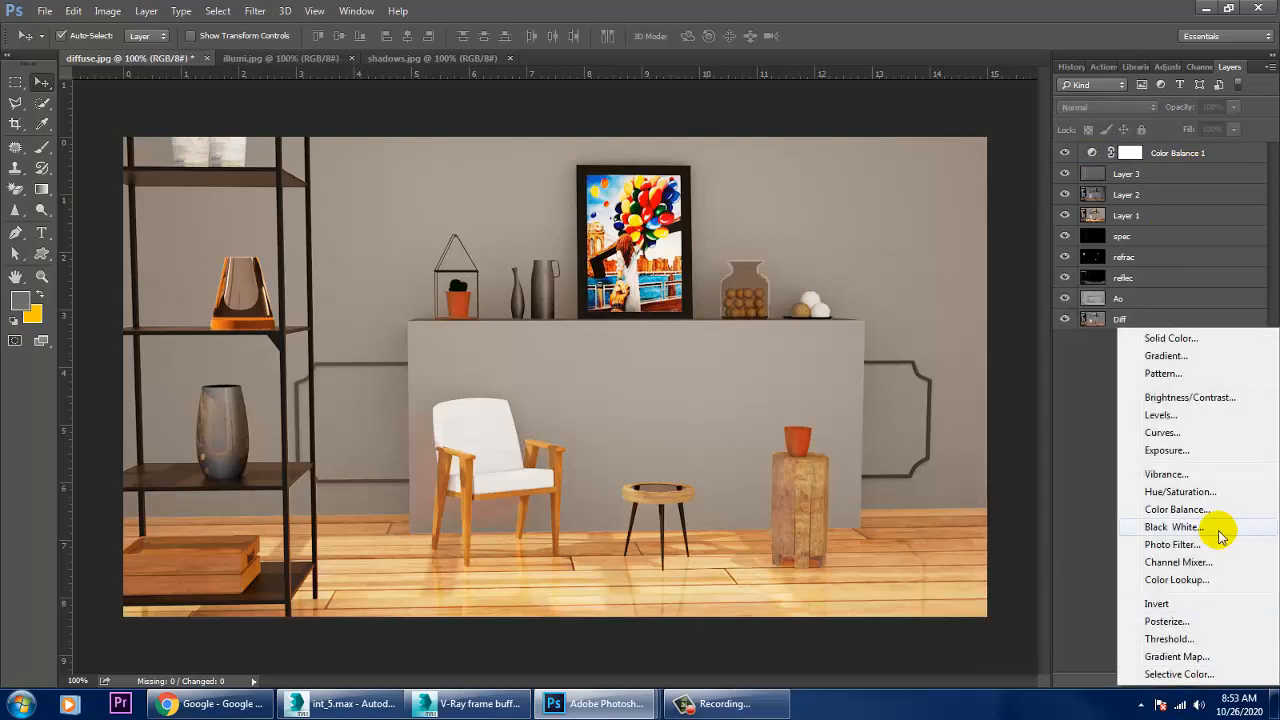
left_click(1187, 451)
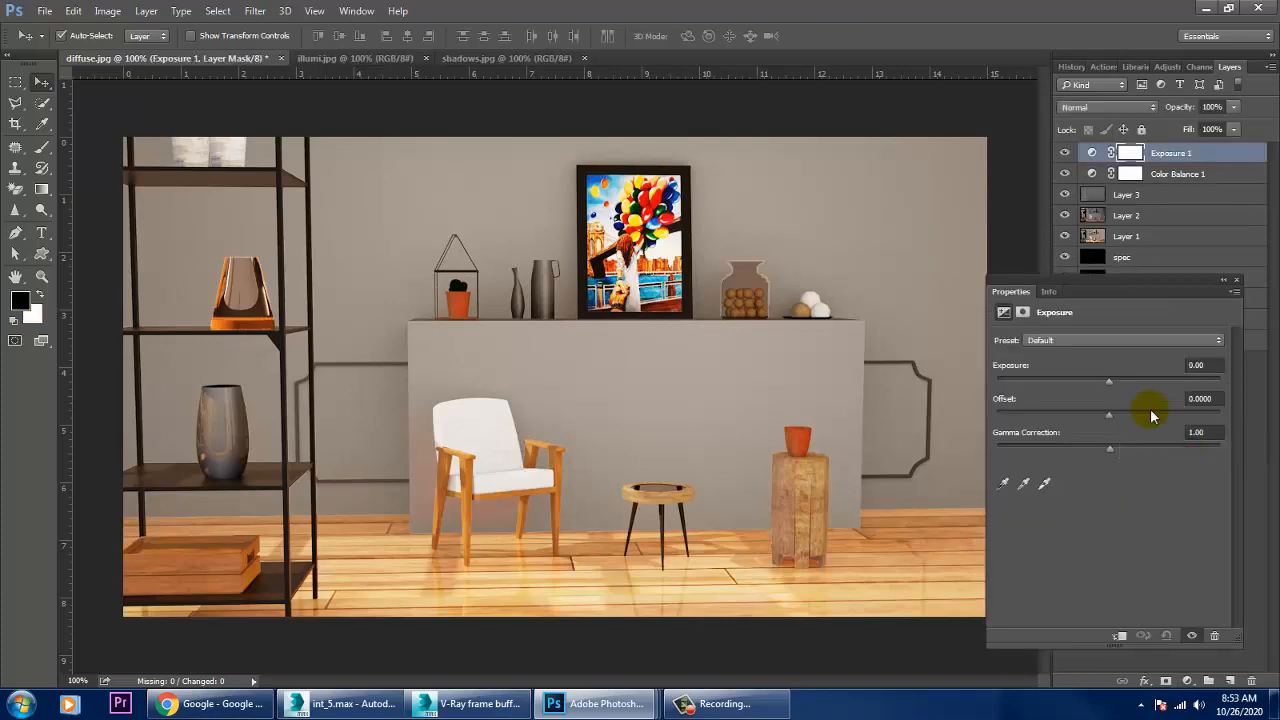
left_click_drag(1110, 383, 1115, 384)
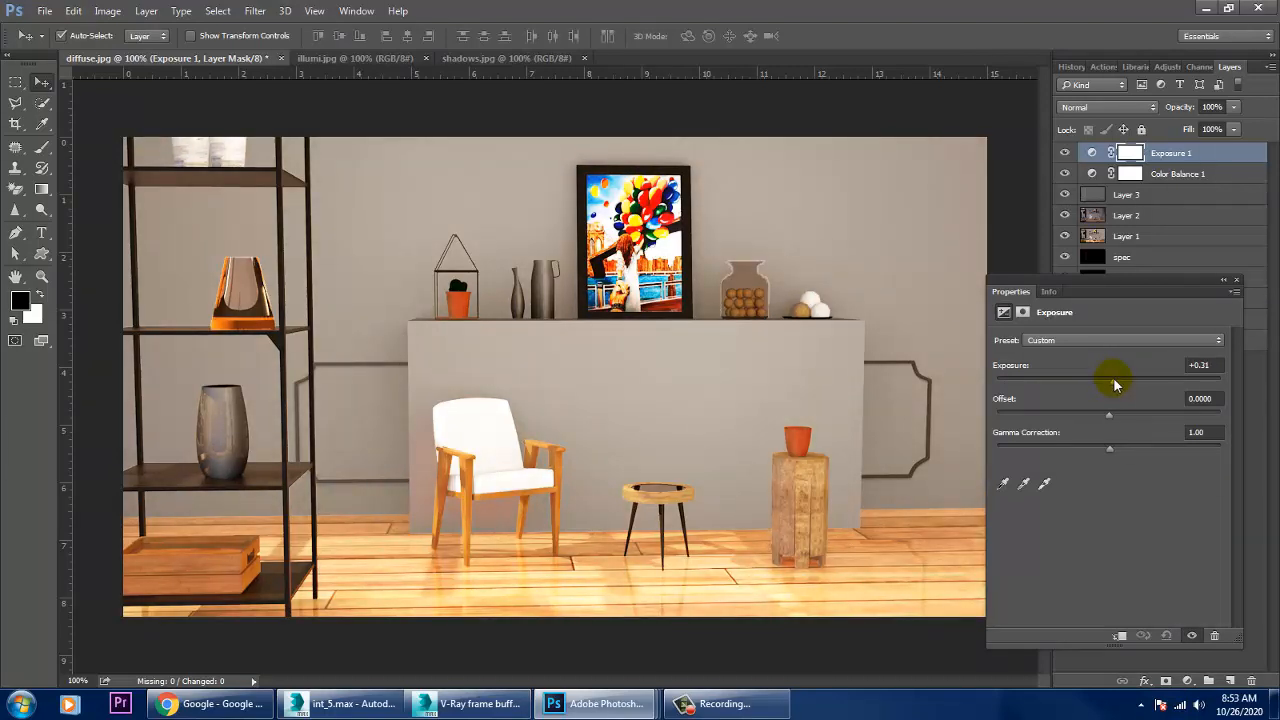
left_click(1234, 280)
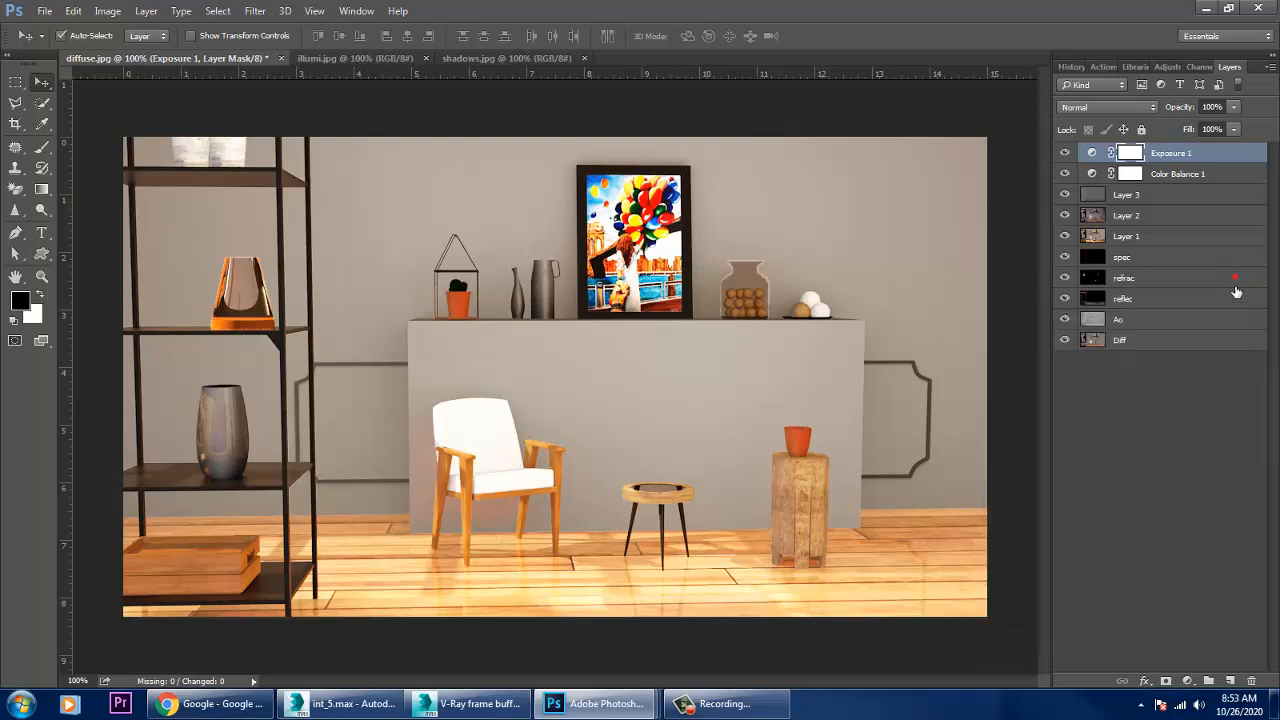
Step: Copy the shadows pass from shadows.jpg into the diffuse document as a new top layer and align it with the render
left_click(515, 59)
left_click_drag(513, 58, 964, 386)
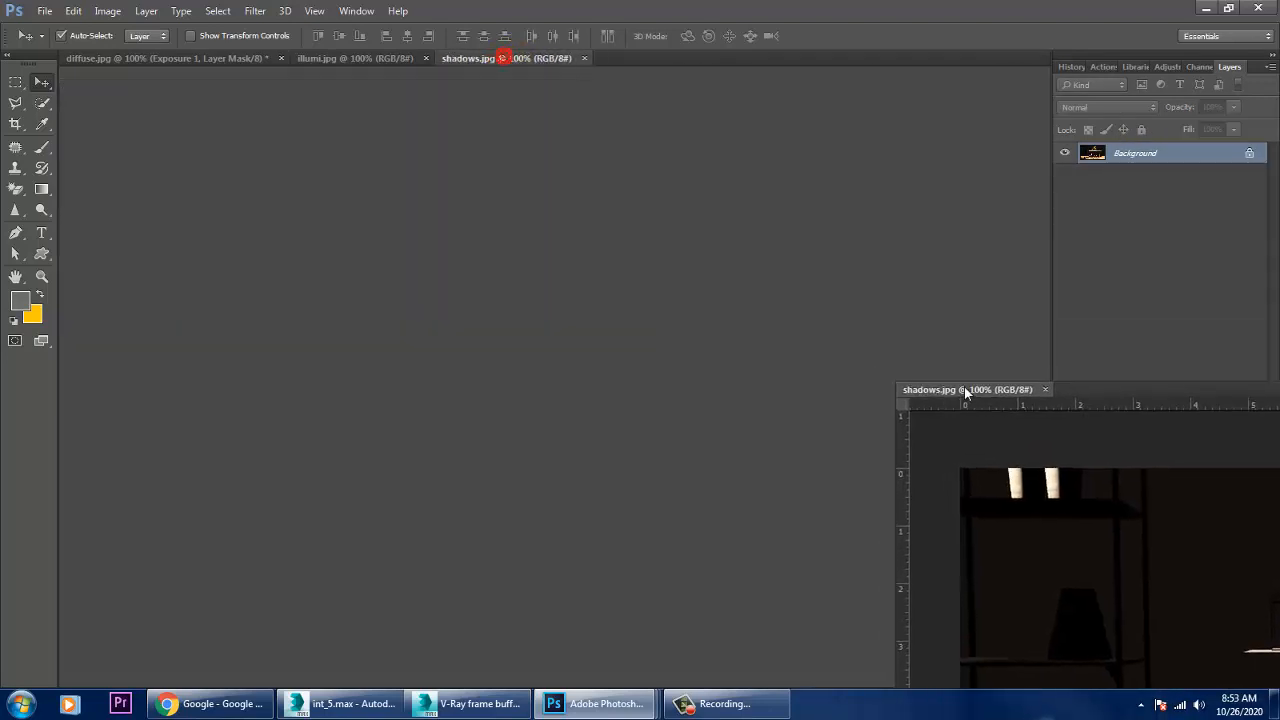
left_click_drag(1114, 555, 535, 358)
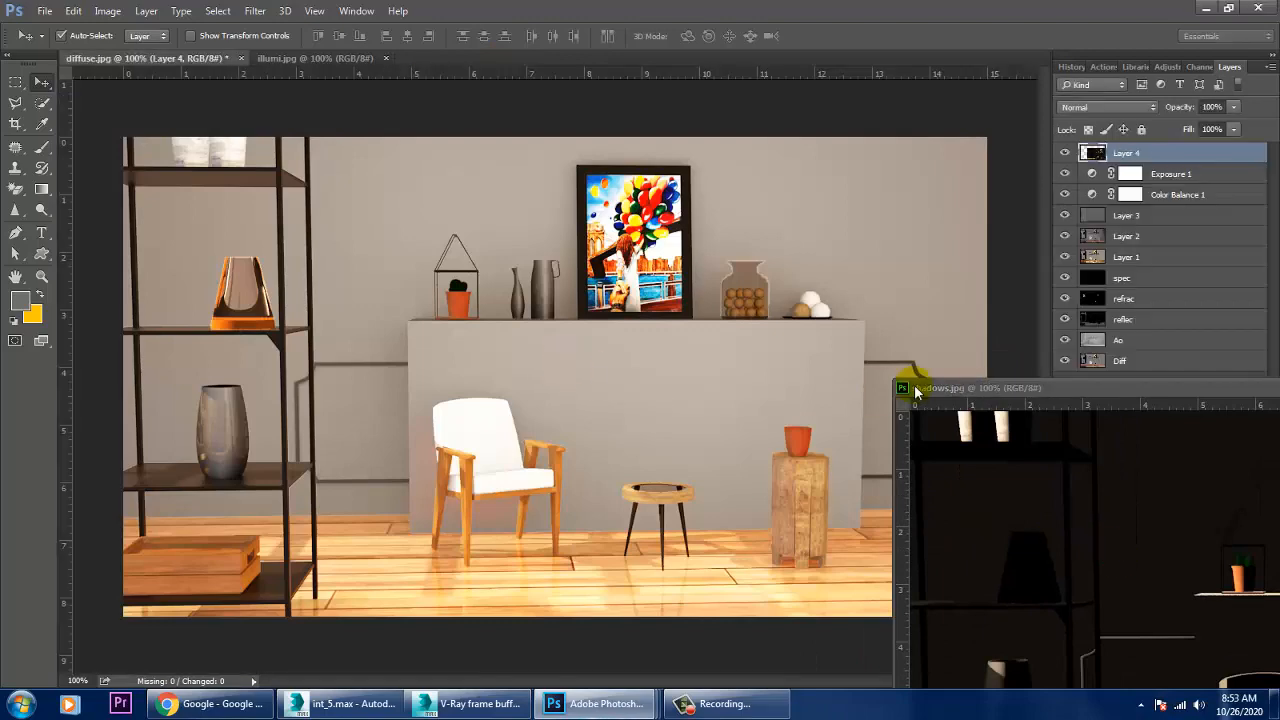
left_click_drag(940, 394, 893, 395)
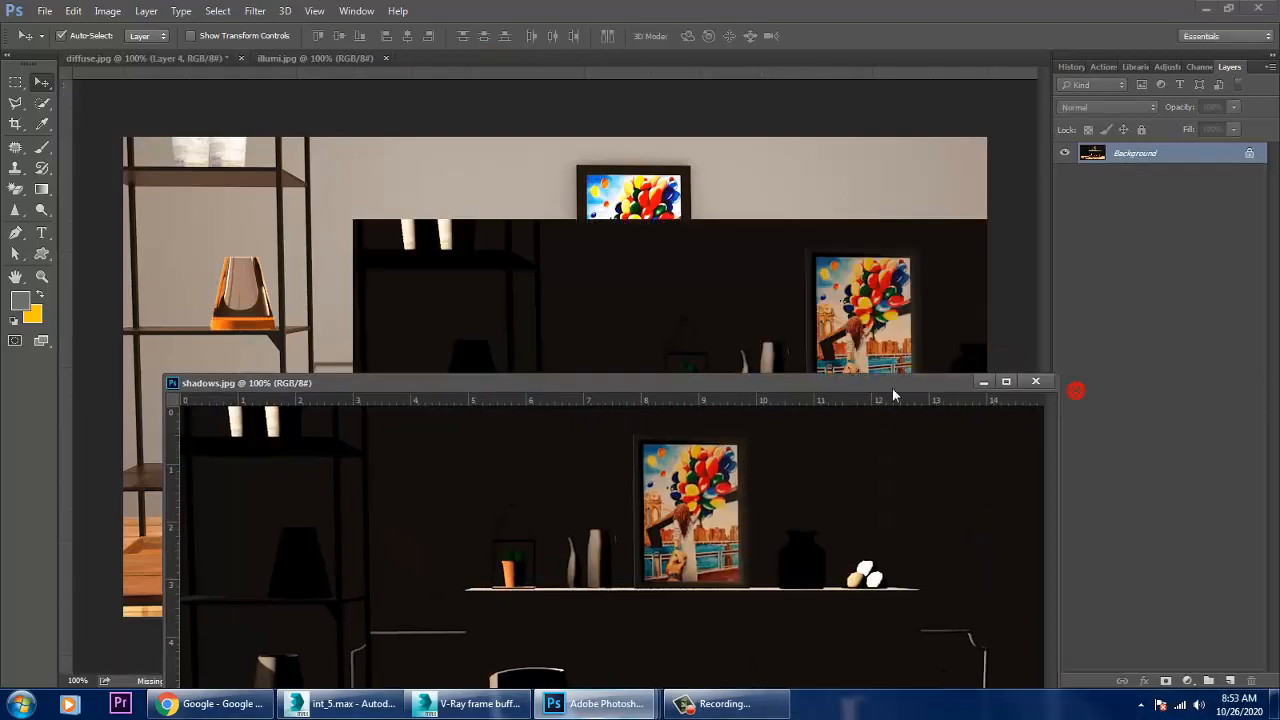
left_click(984, 382)
left_click_drag(574, 352, 379, 288)
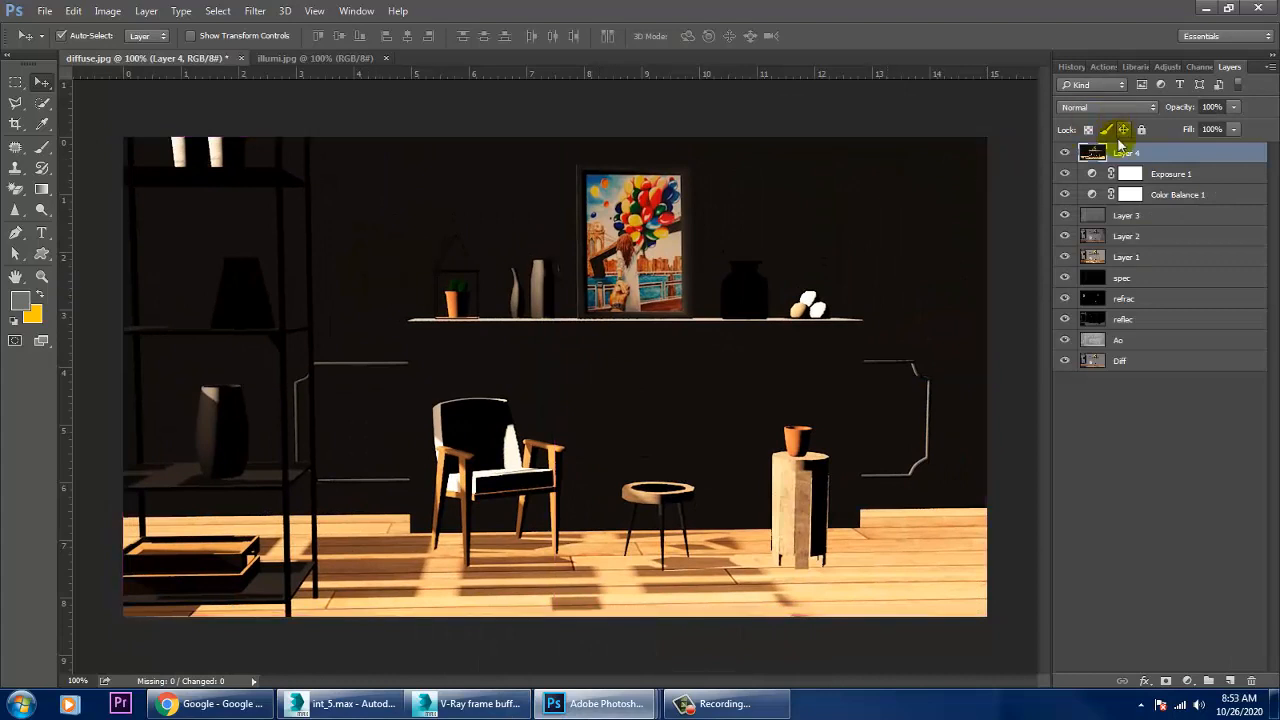
Step: Move the shadows layer below the Color Balance adjustment and try its blend modes from Dissolve through Linear Dodge (Add)
left_click_drag(1155, 160, 1090, 205)
left_click(1110, 107)
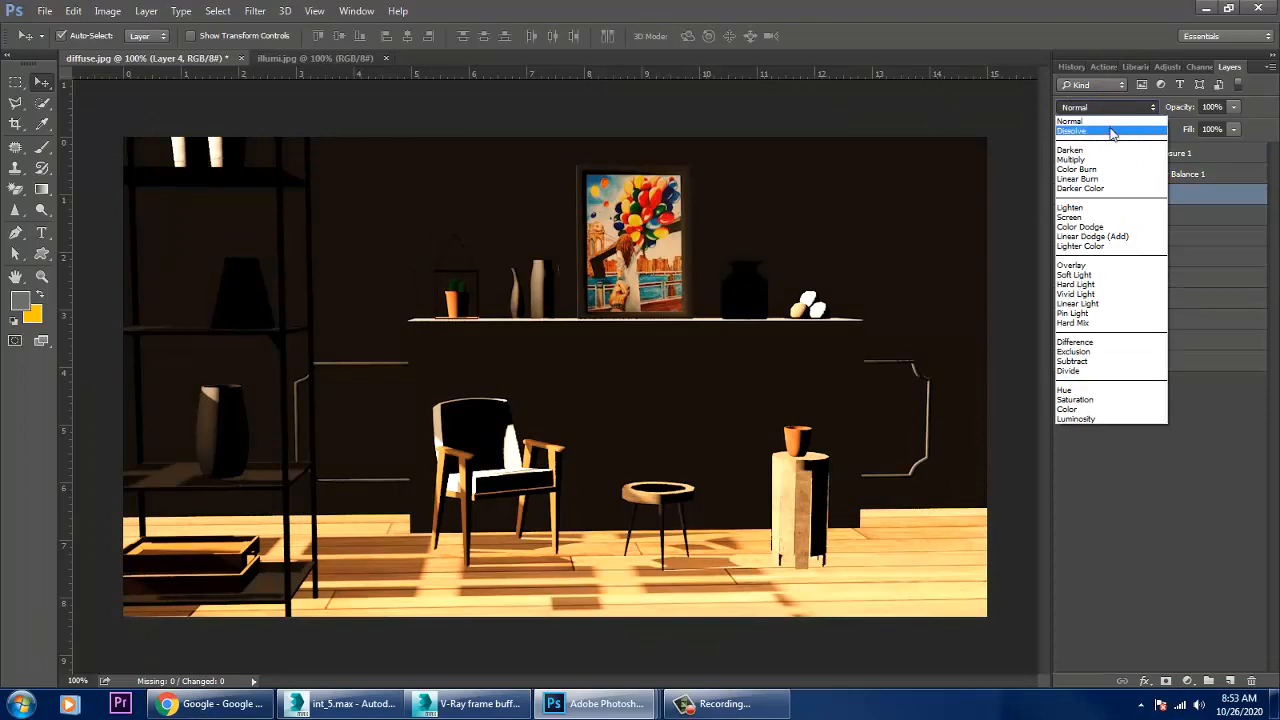
left_click(1112, 130)
key("Down")
key("Down")
key("Down")
key("Down")
key("Down")
key("Down")
key("Down")
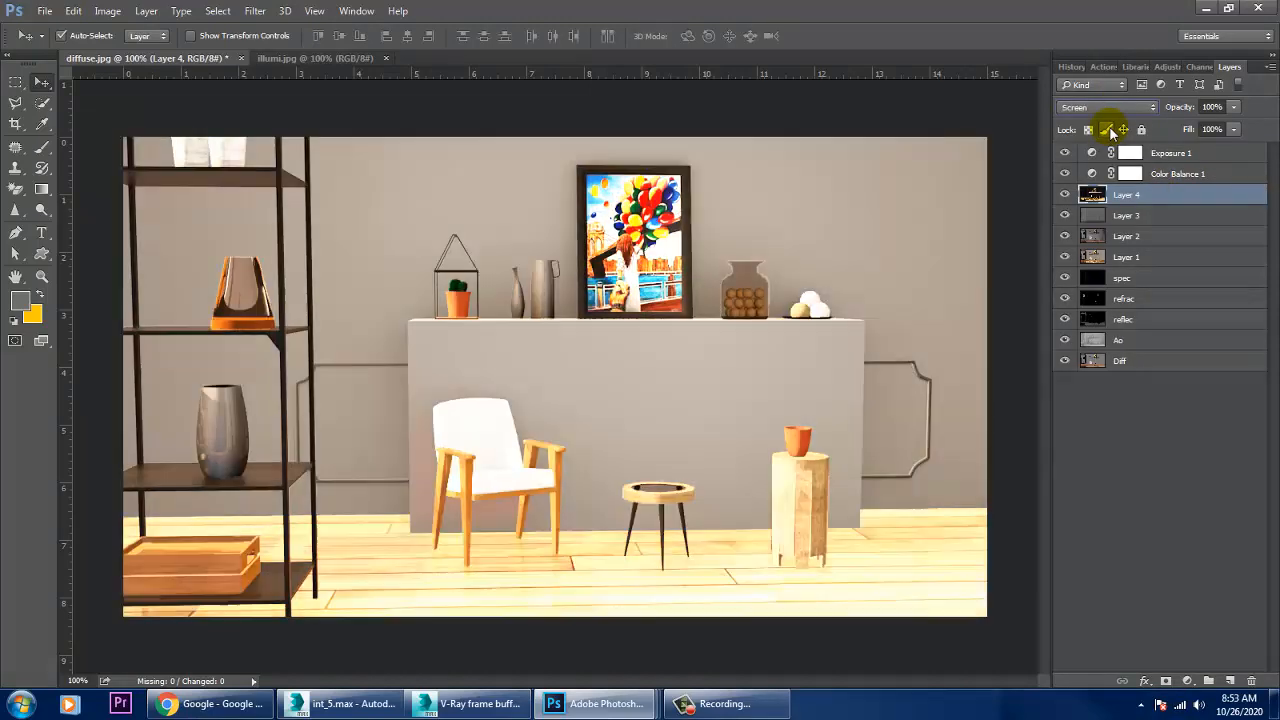
key("Down")
key("Down")
key("Down")
key("Down")
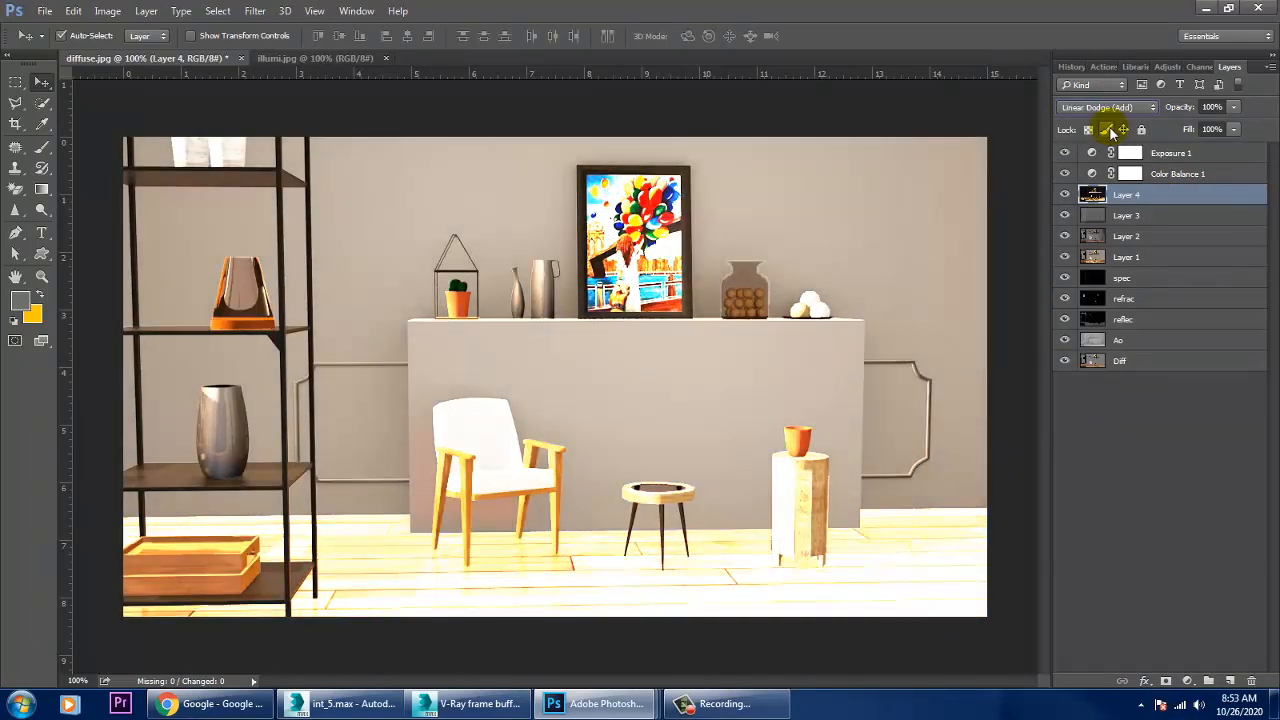
Step: Try the shadows layer's contrast blend modes such as Soft Light and Vivid Light, continuing on to Difference
key("Down")
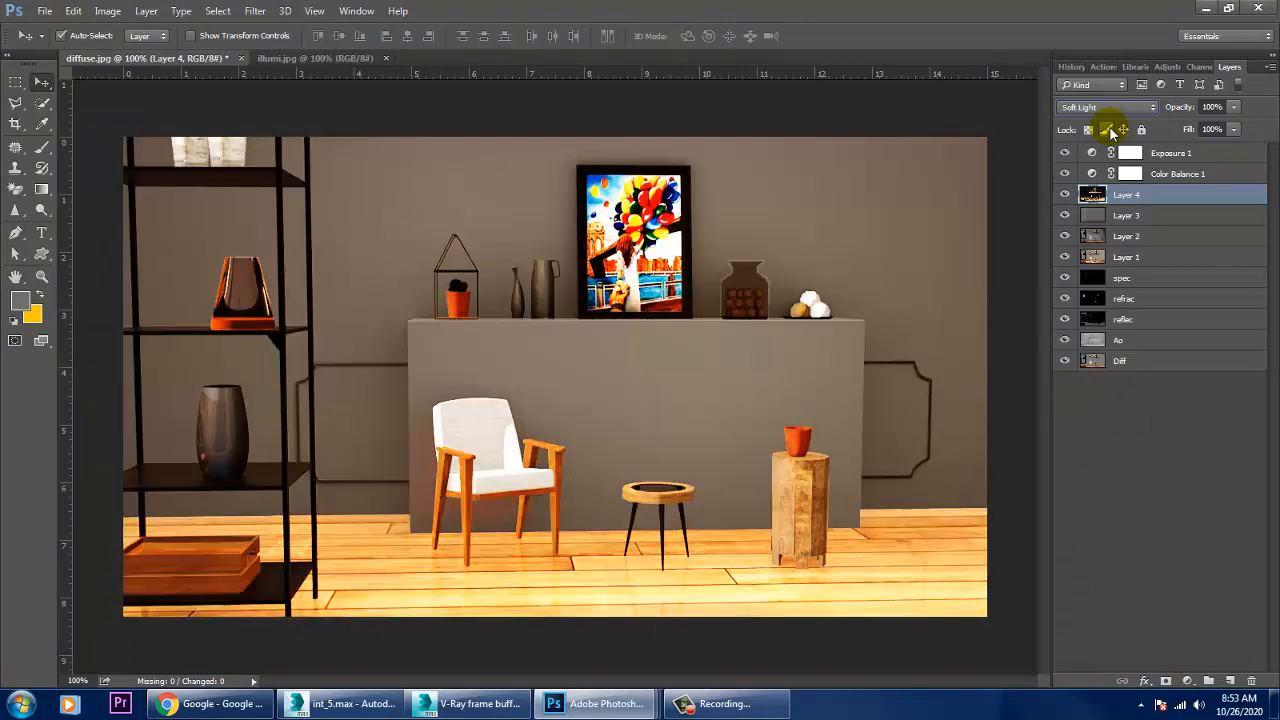
key("Down")
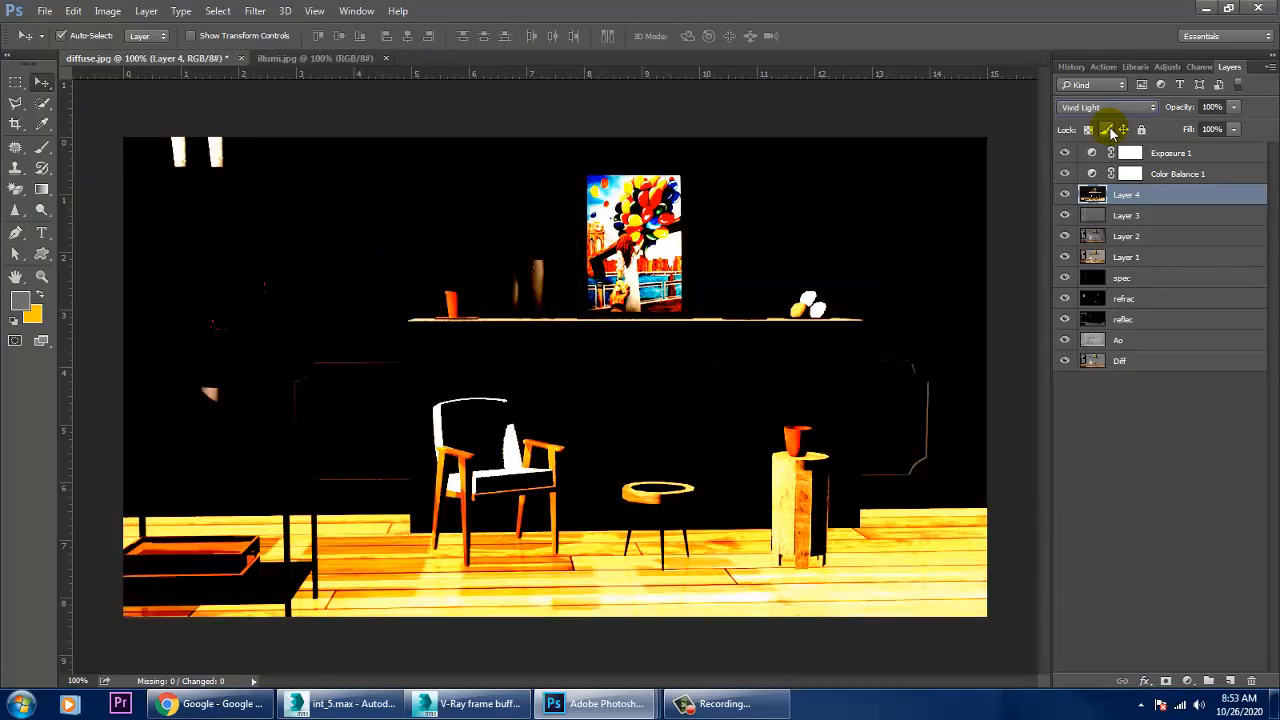
key("shift+plus")
key("shift+plus")
key("shift+plus")
key("shift+plus")
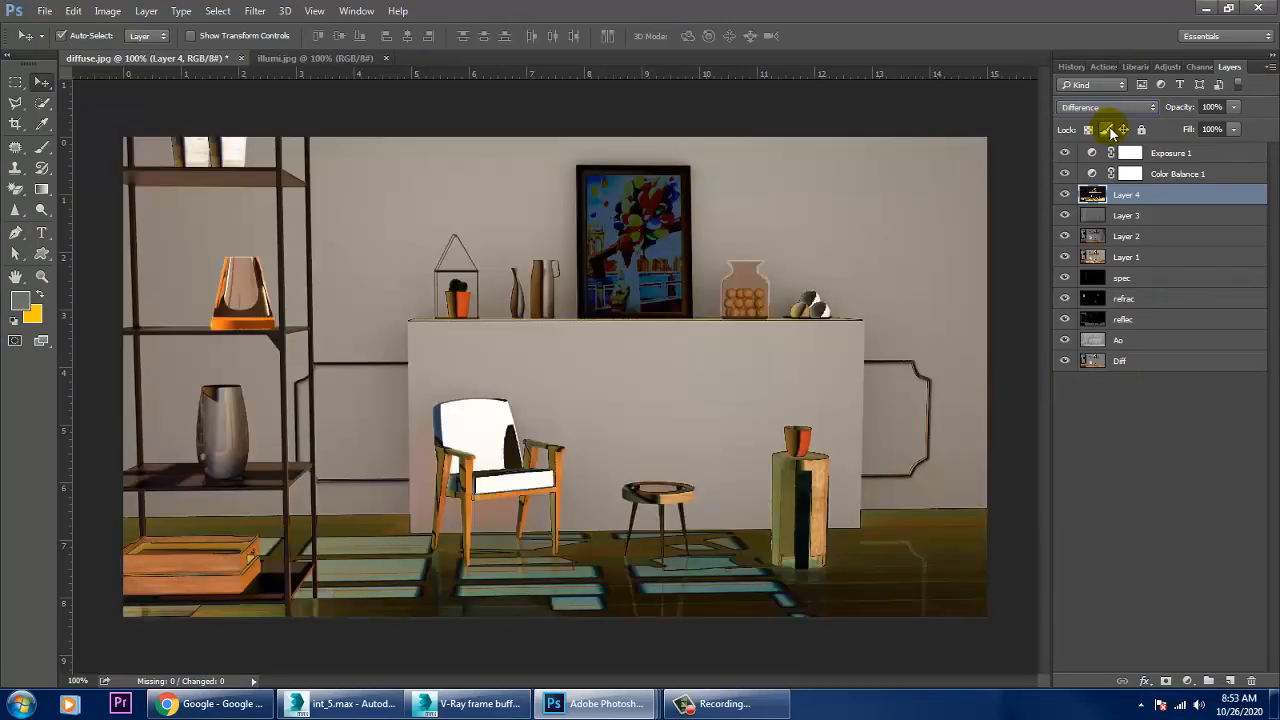
key("shift+plus")
key("shift+minus")
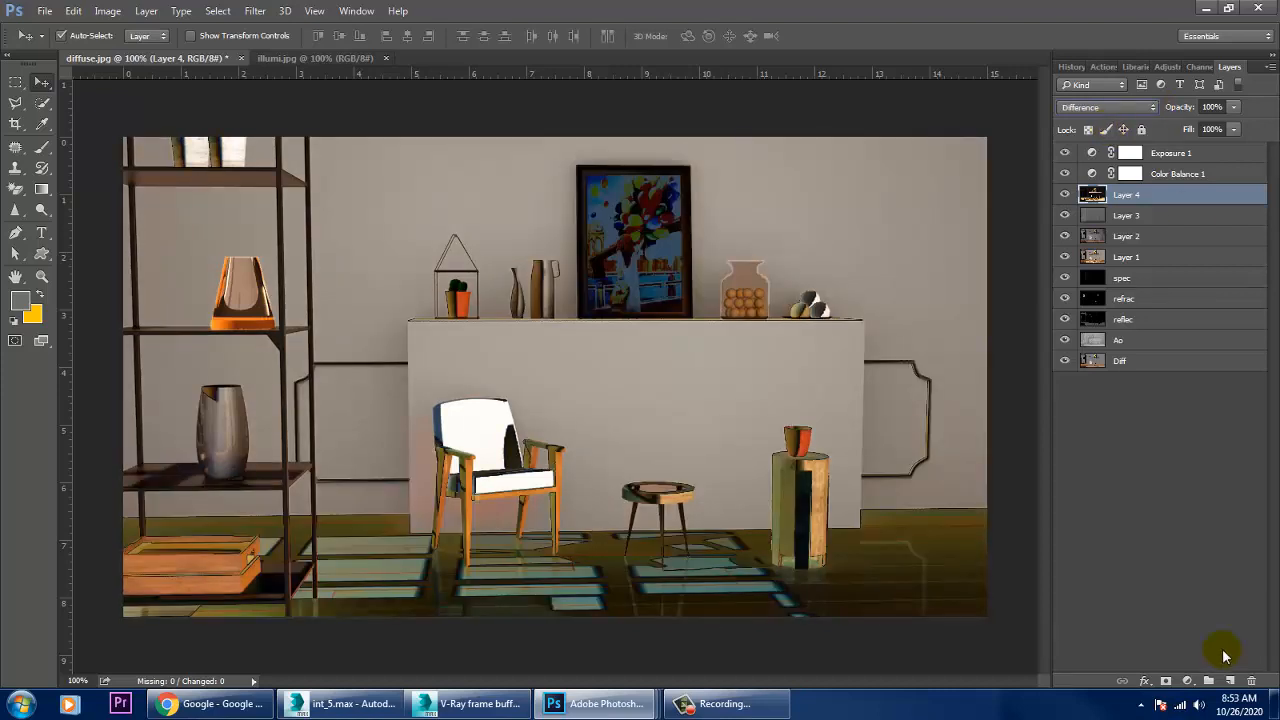
Step: Delete the shadows layer and select the Exposure adjustment layer
left_click(1251, 681)
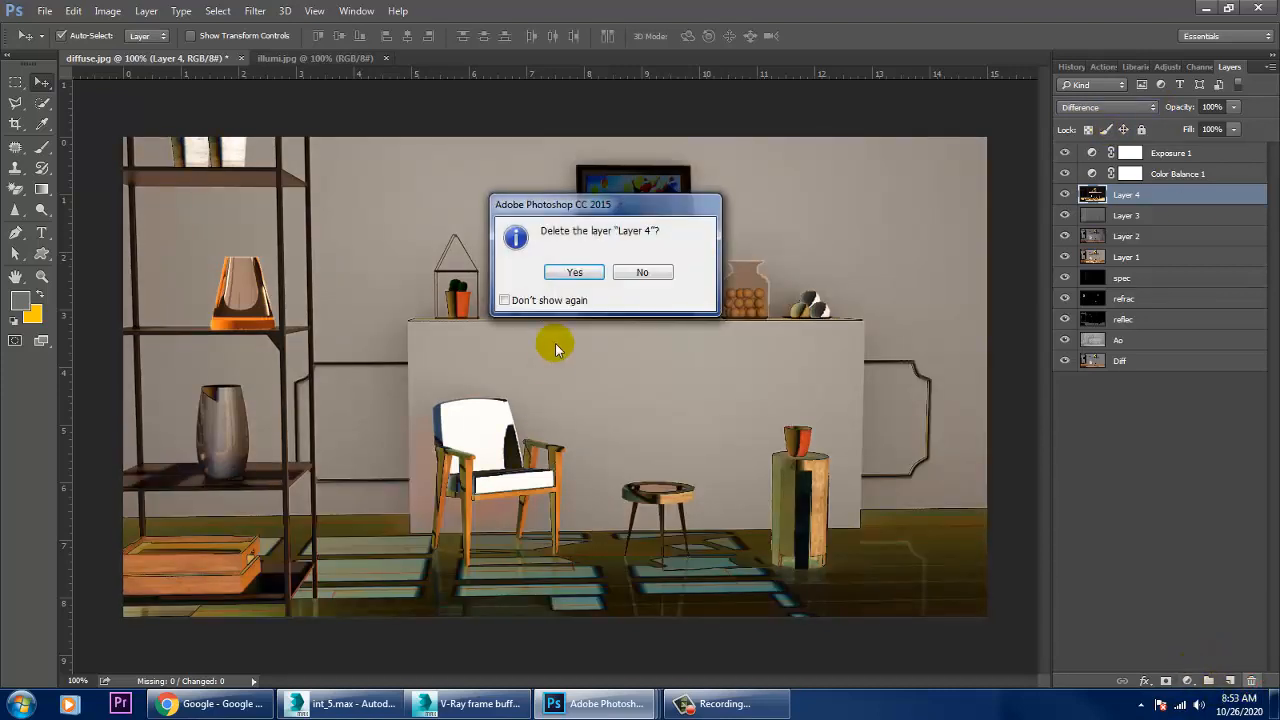
left_click(577, 272)
left_click(1180, 156)
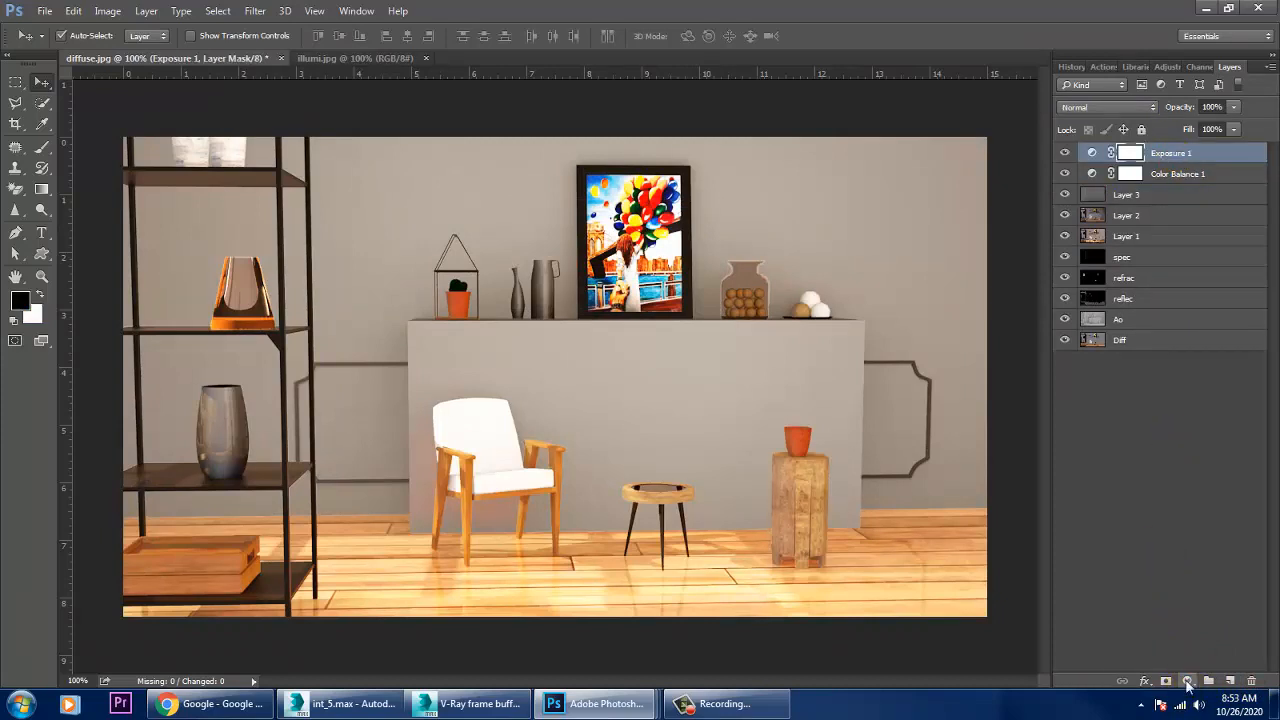
Step: Add a Photo Filter adjustment layer above the Exposure layer using the Sepia filter at 18% density
left_click(1187, 681)
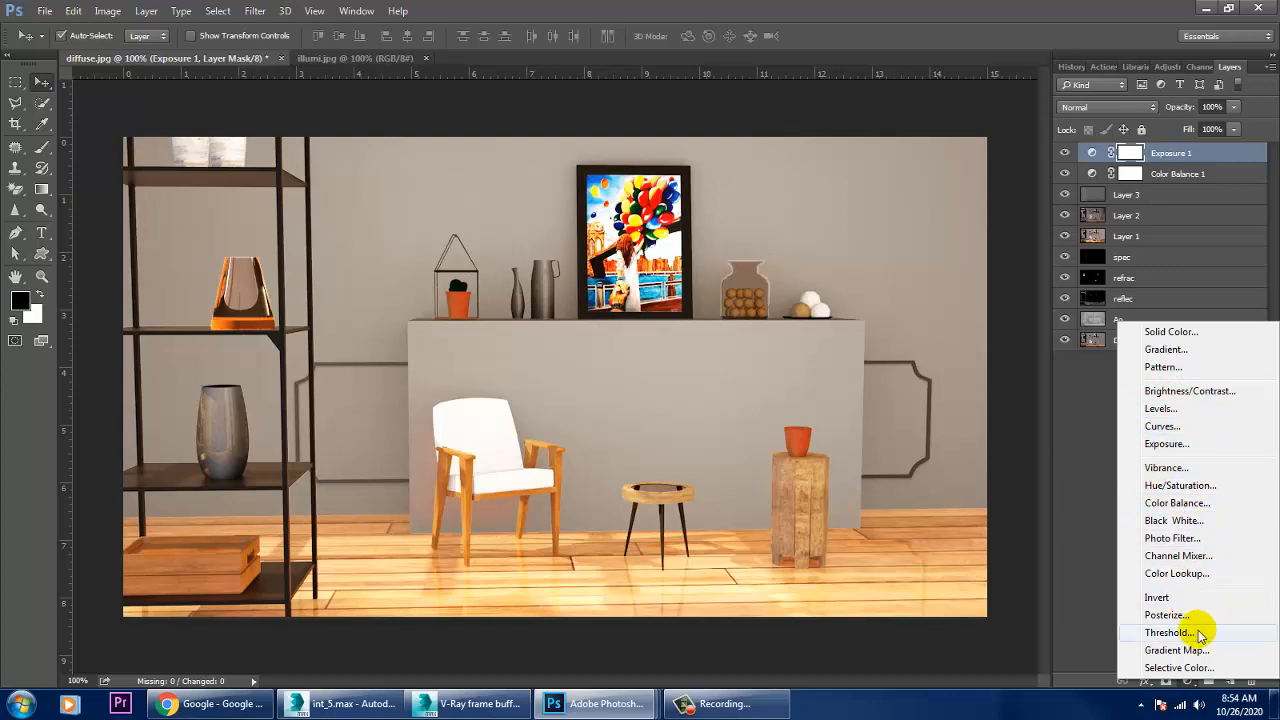
left_click(1172, 538)
left_click(1095, 341)
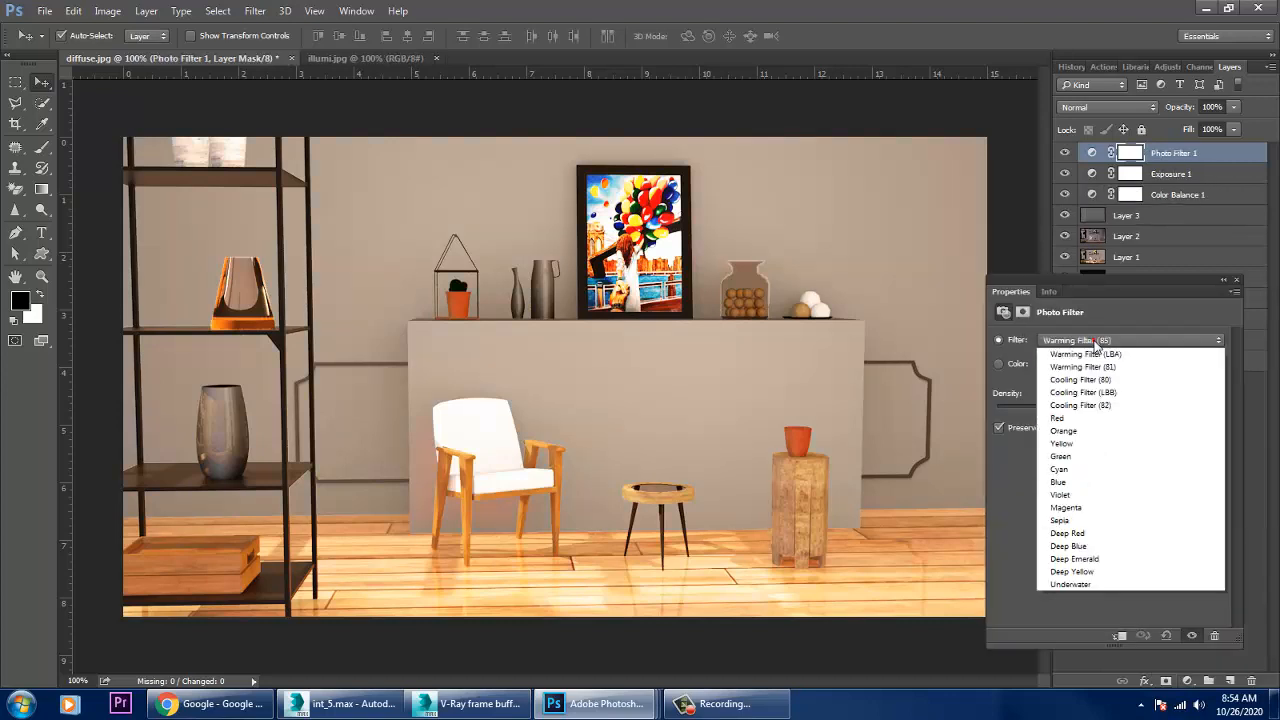
left_click(1121, 534)
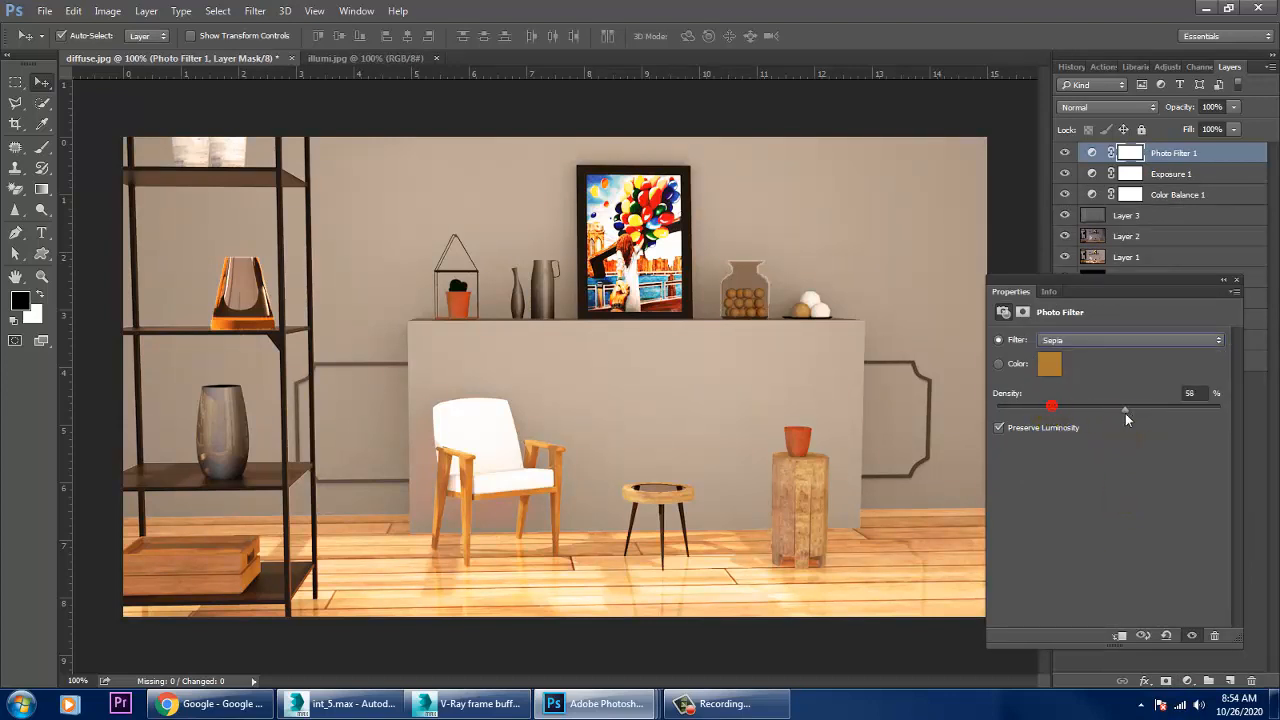
left_click_drag(1125, 413, 1036, 427)
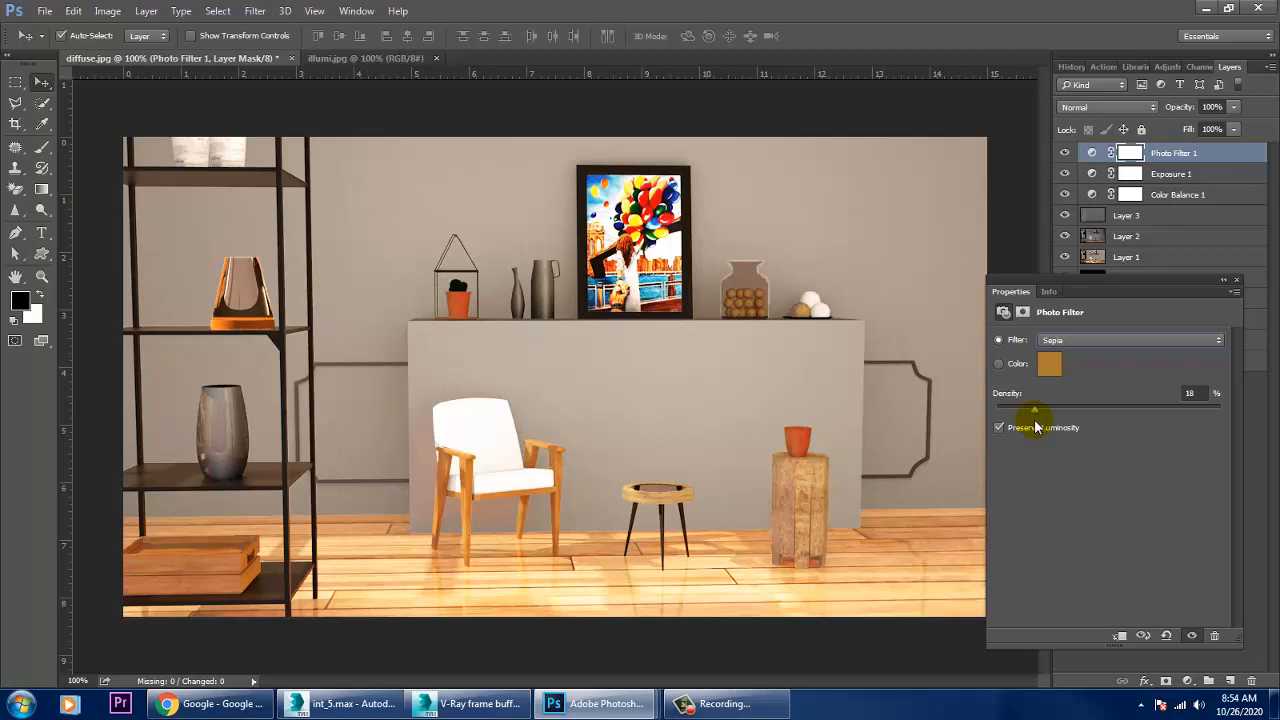
left_click(1234, 282)
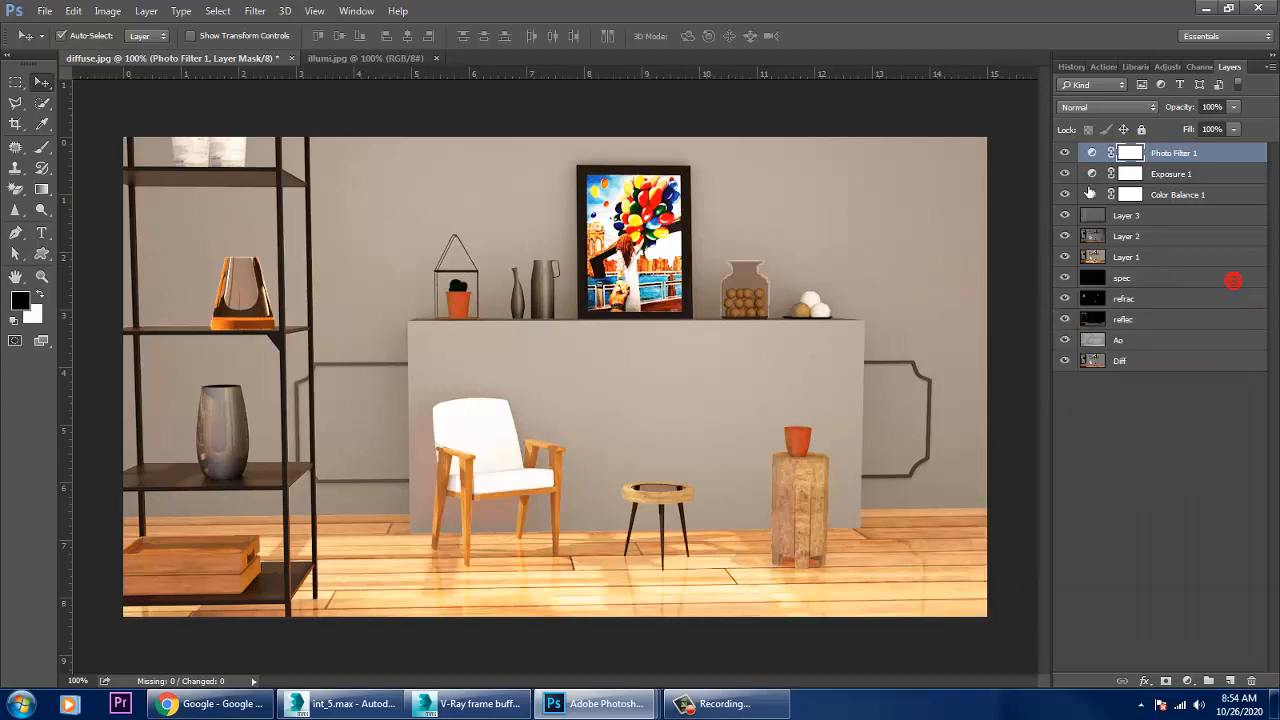
Step: Hide every layer in the stack and show only the Diff layer to view the base pass alone
left_click(1066, 360)
left_click(1066, 360)
left_click_drag(1066, 360, 1072, 150)
left_click(1065, 359)
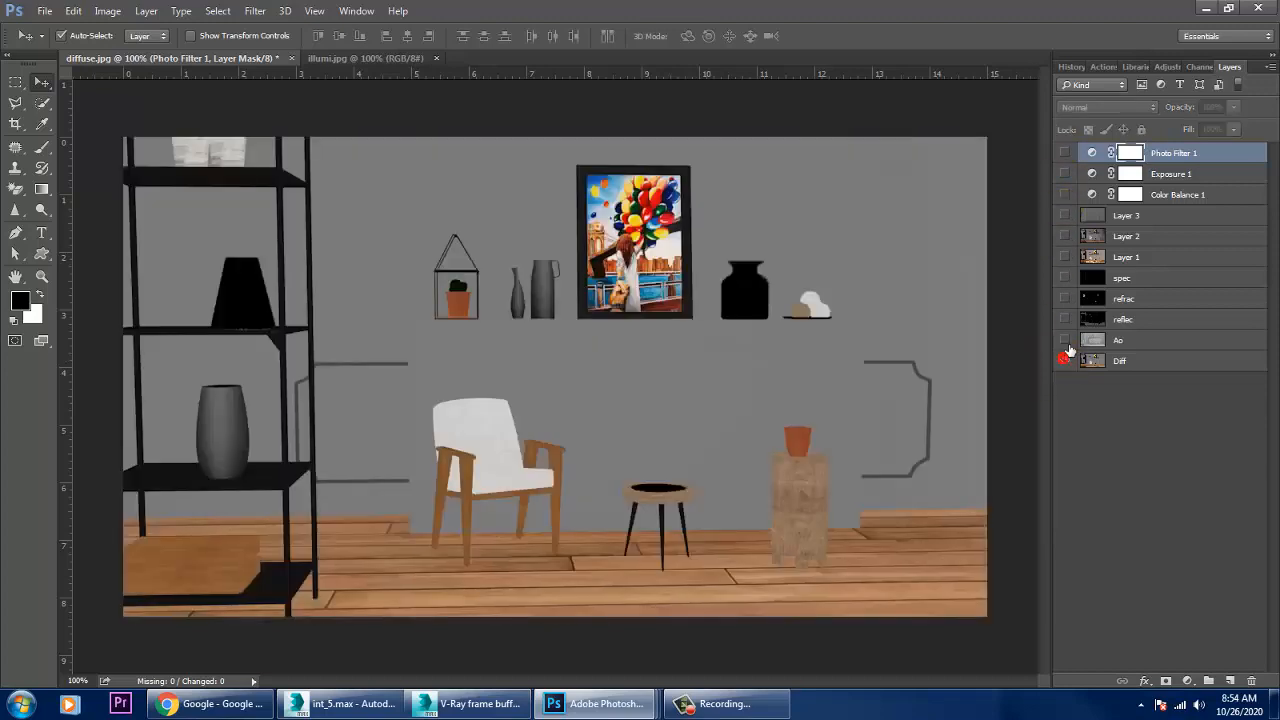
Step: Show the Ao, reflec, refrac and spec layers one after another to review each pass's contribution
left_click(1065, 340)
left_click(1065, 319)
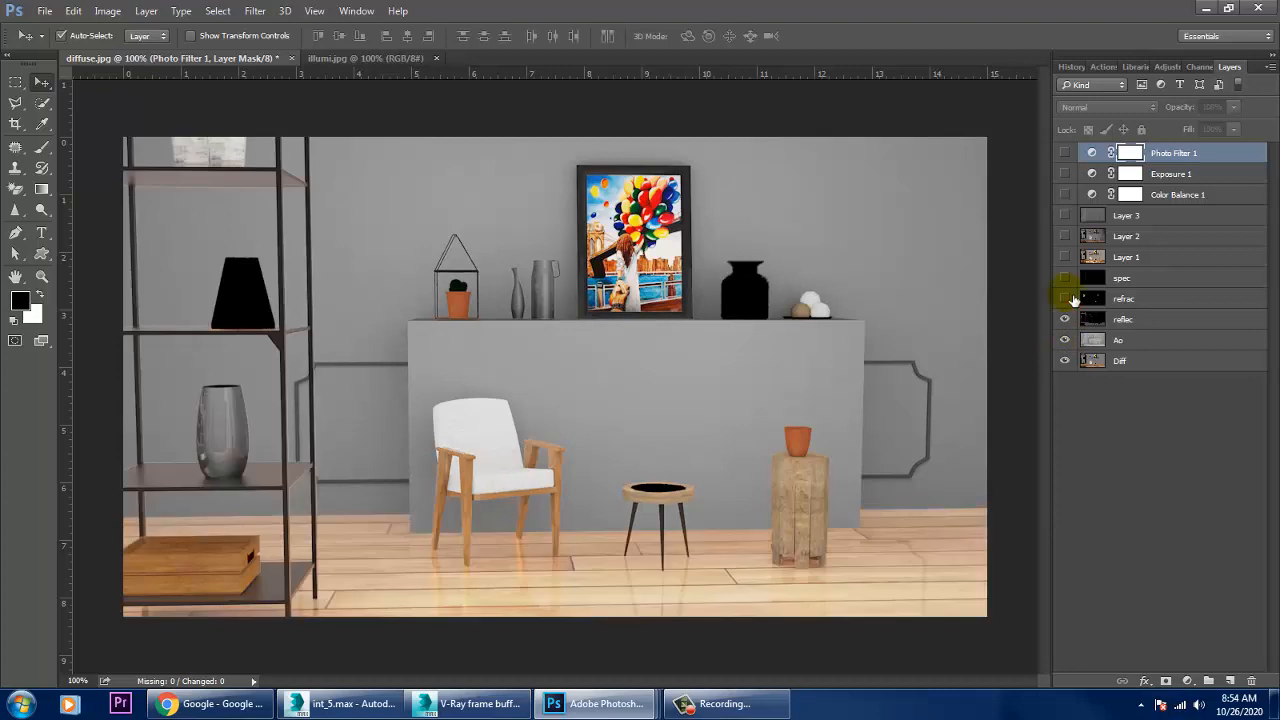
left_click(1065, 298)
left_click(1066, 277)
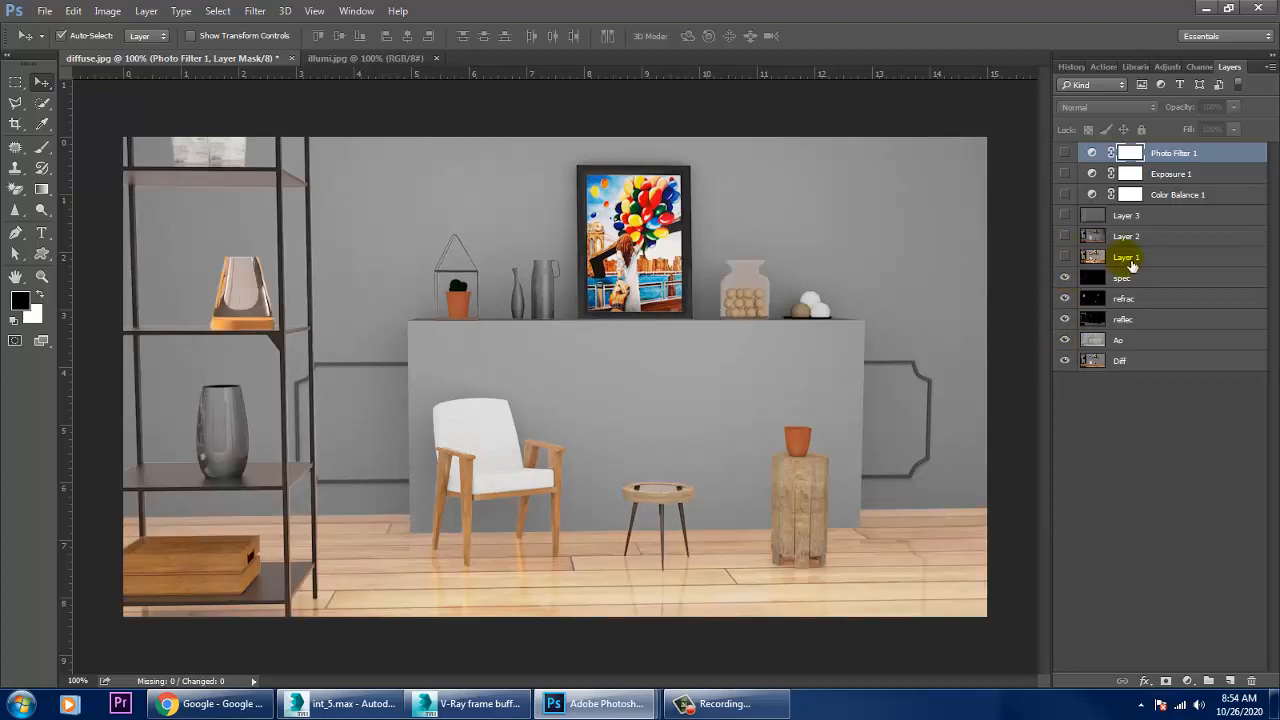
Step: Show Layer 1, Layer 2, Layer 3 and the Color Balance, Exposure and Photo Filter adjustments in turn to review the full composite
left_click(1065, 257)
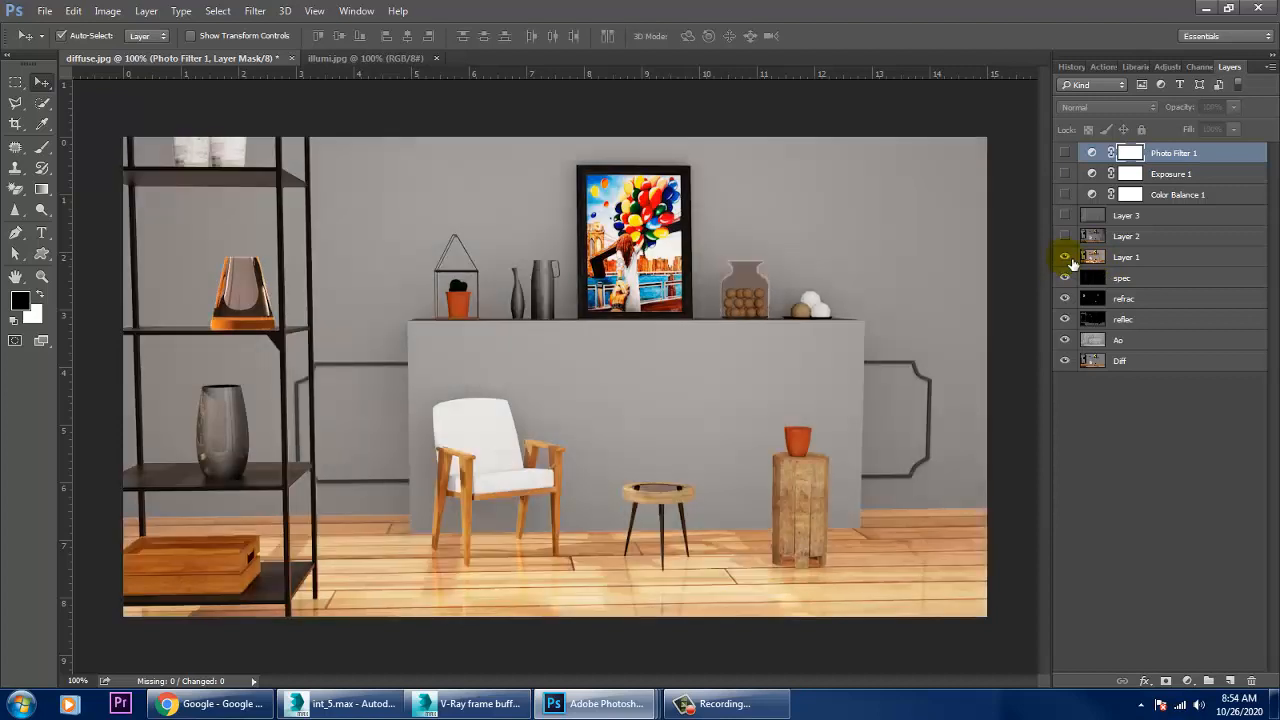
left_click(1066, 237)
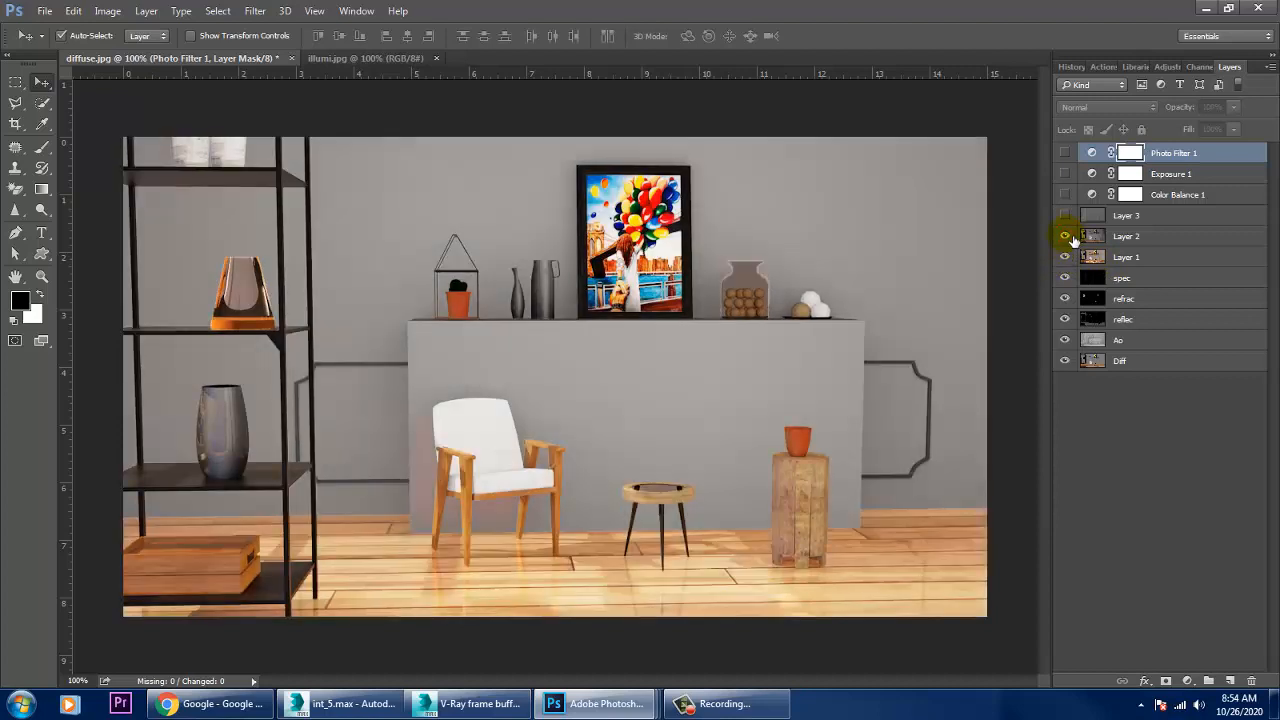
left_click(1065, 216)
left_click(1065, 195)
left_click(1065, 174)
left_click(1065, 153)
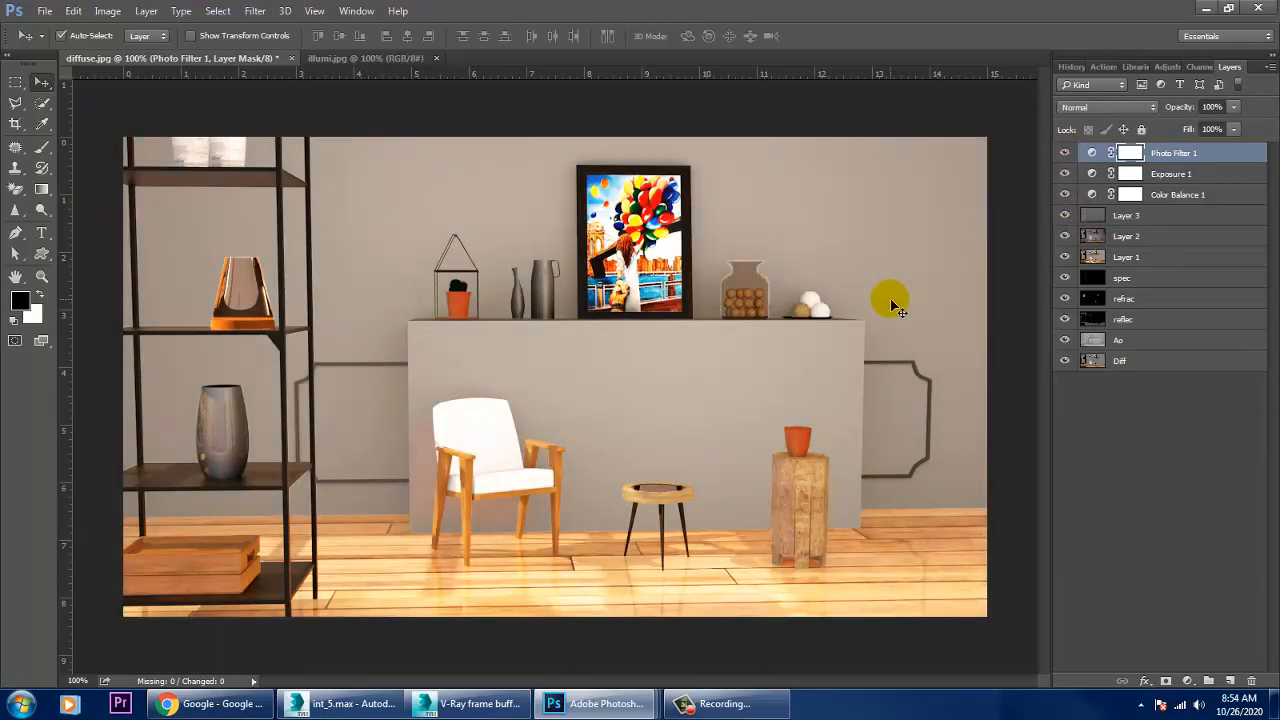
key("ctrl+plus")
key("ctrl+minus")
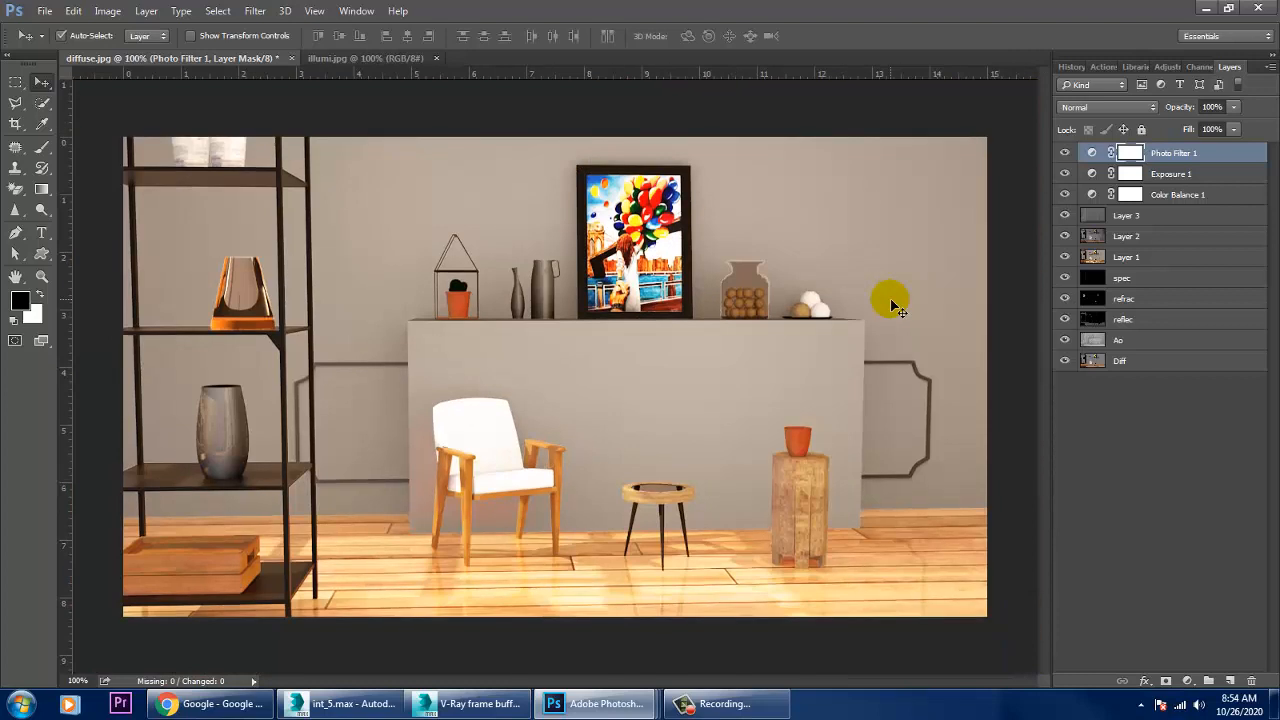